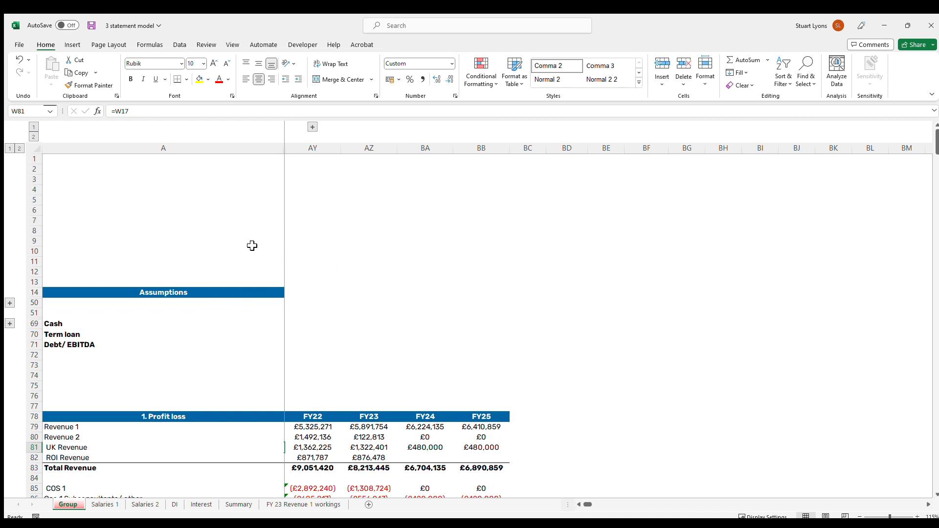
# Look through the Group sheet's Assumptions, Profit loss, Group consol balance sheet and Cashflow sections, and return to Assumptions.
pyautogui.click(157, 294)
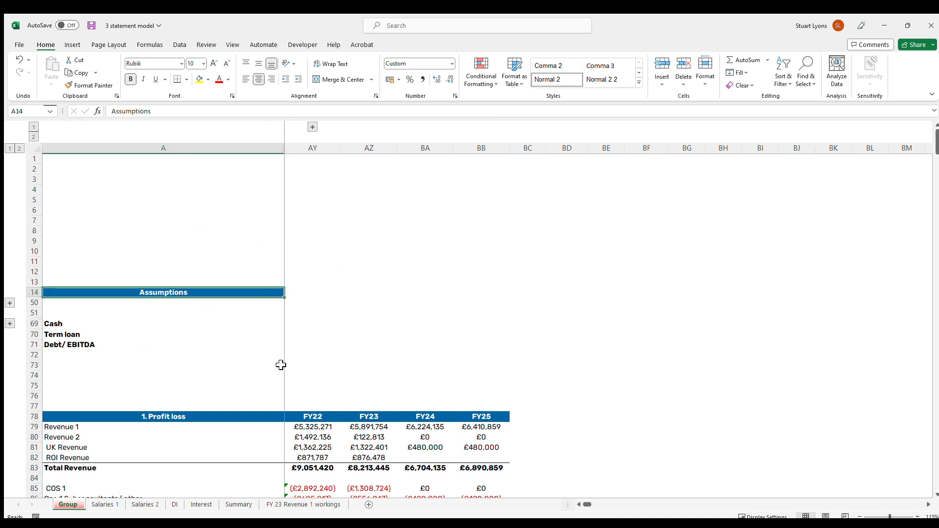
pyautogui.click(183, 417)
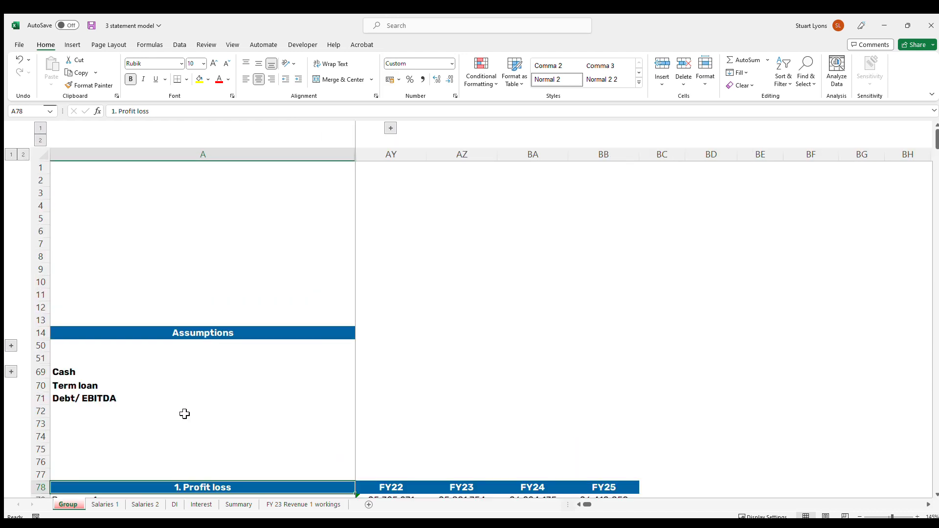
pyautogui.scroll(2, 185, 413)
pyautogui.scroll(-2, 184, 413)
pyautogui.scroll(-17, 184, 413)
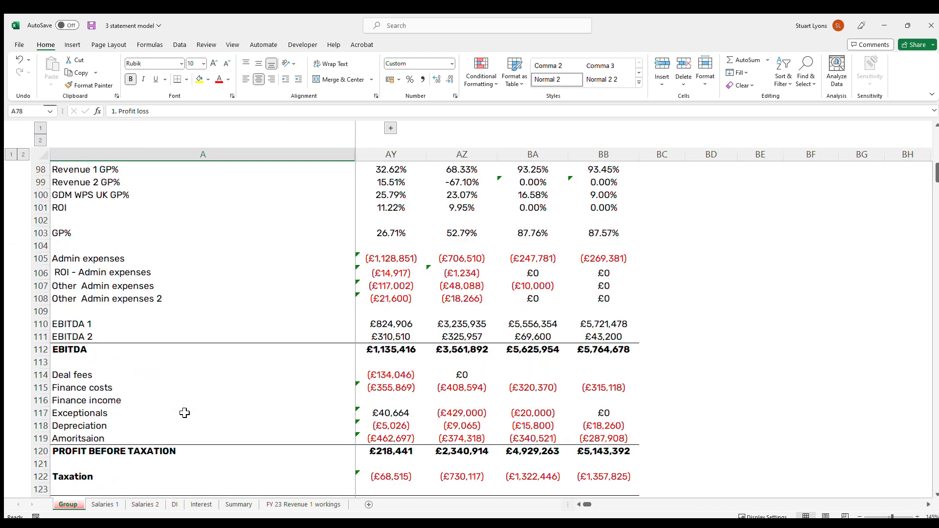
pyautogui.click(179, 378)
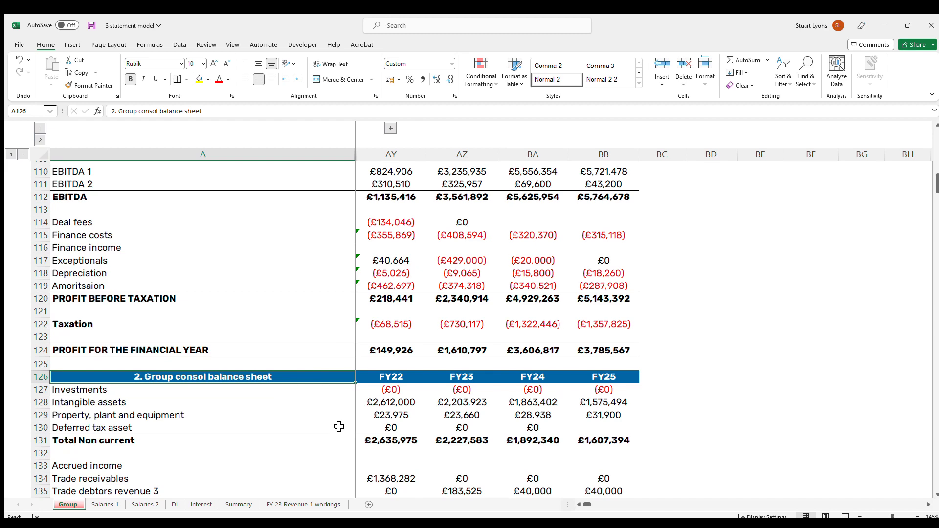
pyautogui.scroll(-18, 359, 398)
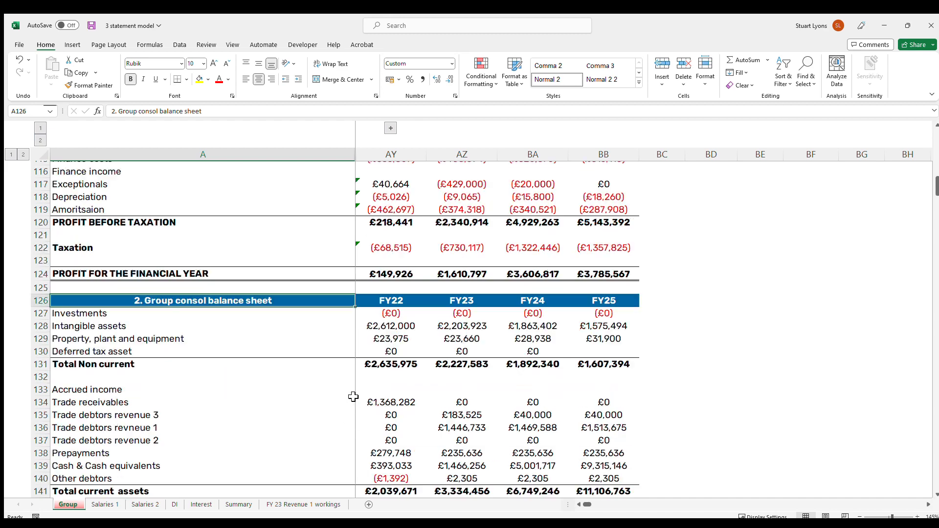
pyautogui.click(151, 319)
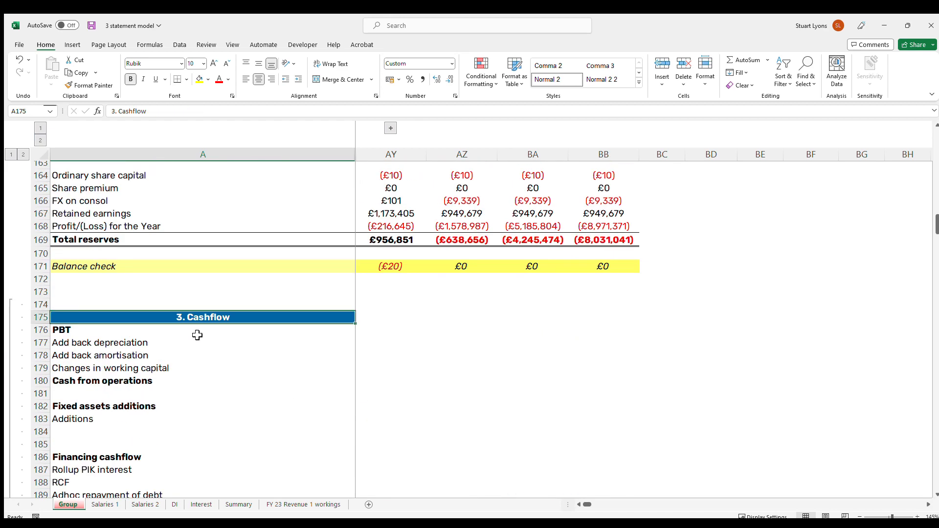
pyautogui.scroll(-5, 258, 394)
pyautogui.scroll(7, 245, 388)
pyautogui.scroll(20, 247, 385)
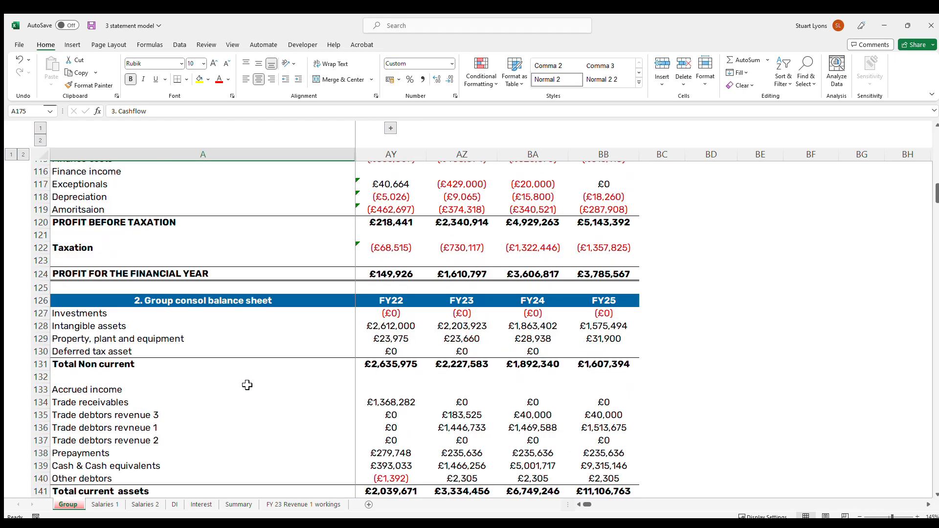
pyautogui.scroll(-16, 251, 385)
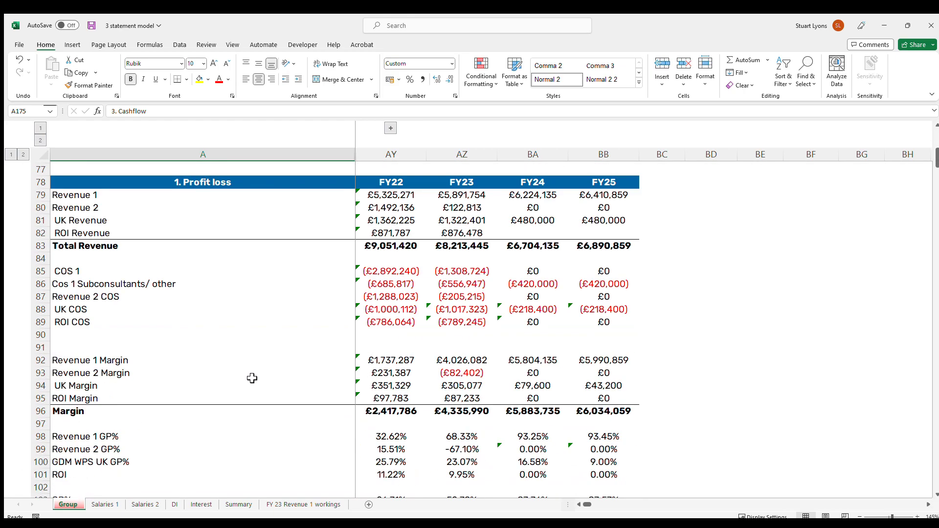
pyautogui.scroll(10, 248, 377)
pyautogui.scroll(4, 247, 360)
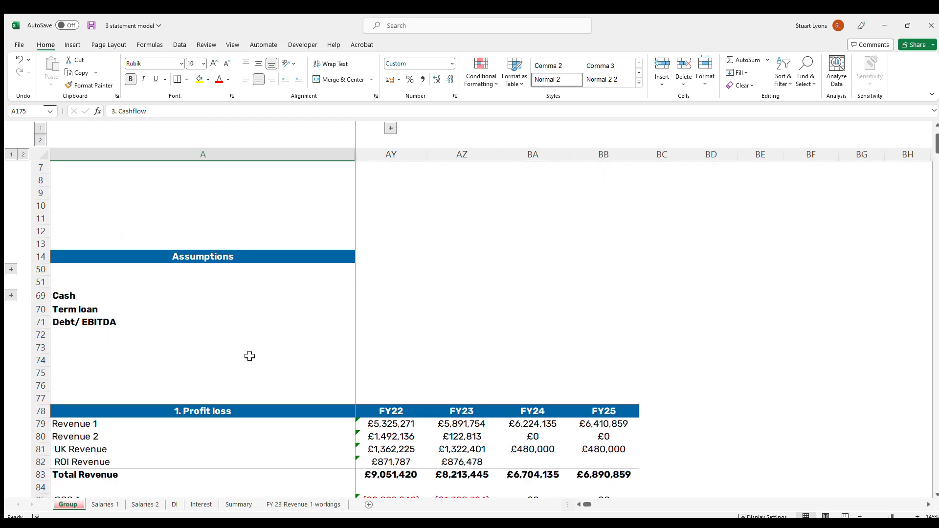
pyautogui.keyDown('ctrl'); pyautogui.scroll(-1, 248, 357); pyautogui.keyUp('ctrl')
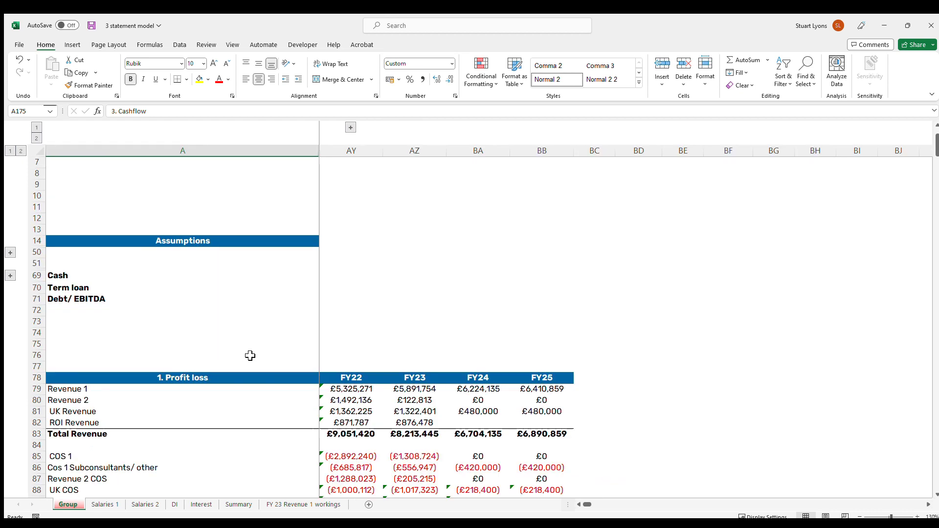
# Go through the annual summary columns FY22, FY23, FY24 and FY25 one by one.
pyautogui.click(356, 151)
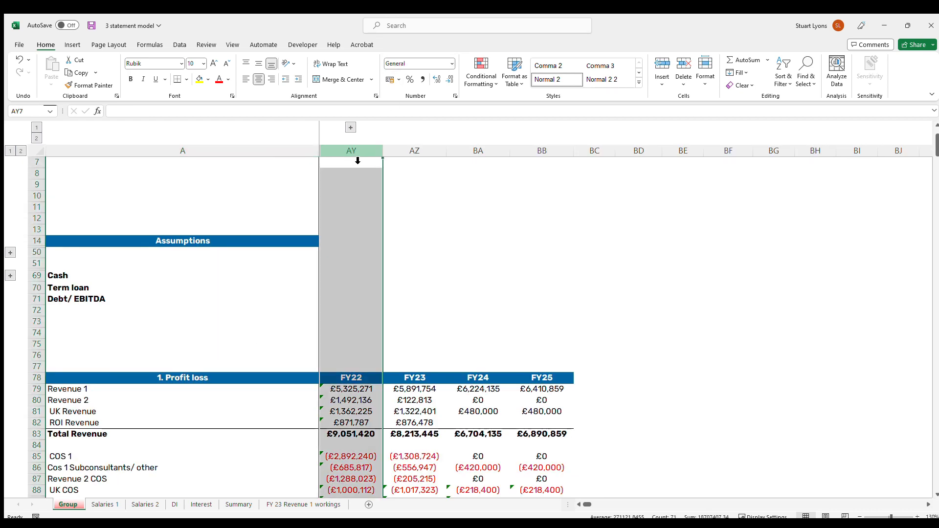
pyautogui.click(426, 156)
pyautogui.click(479, 156)
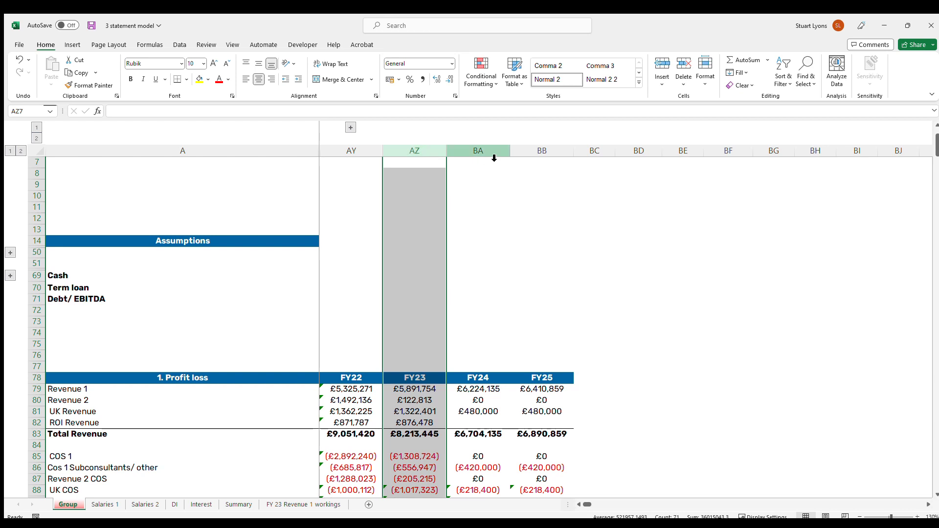
pyautogui.click(538, 152)
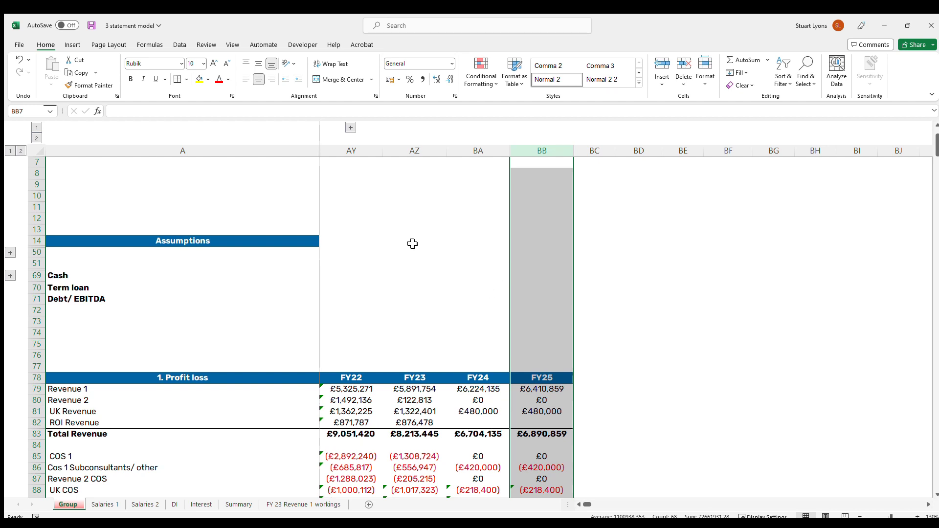
pyautogui.click(350, 152)
pyautogui.click(414, 152)
pyautogui.click(479, 152)
pyautogui.click(542, 152)
# Check the formula behind the FY25 Revenue 1 figure in the Profit loss section without changing it.
pyautogui.click(560, 390)
pyautogui.press('F2')
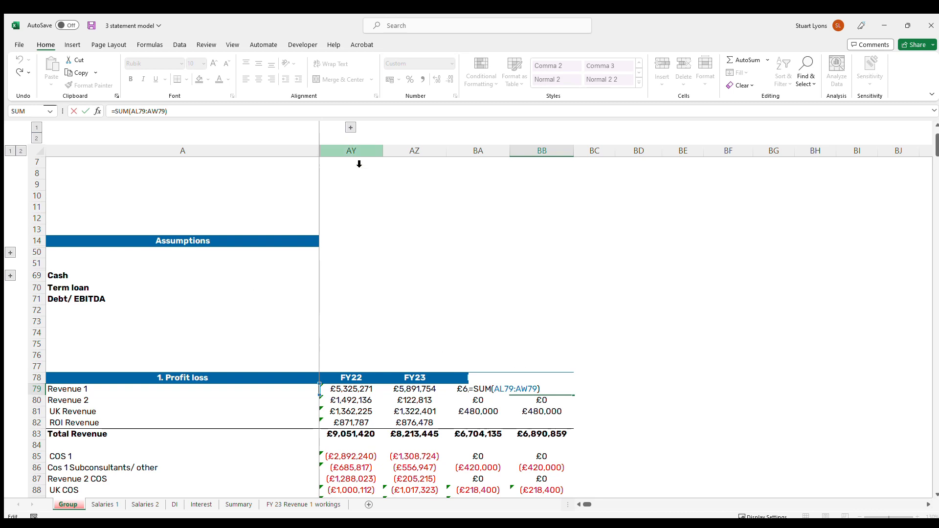
pyautogui.press('Escape')
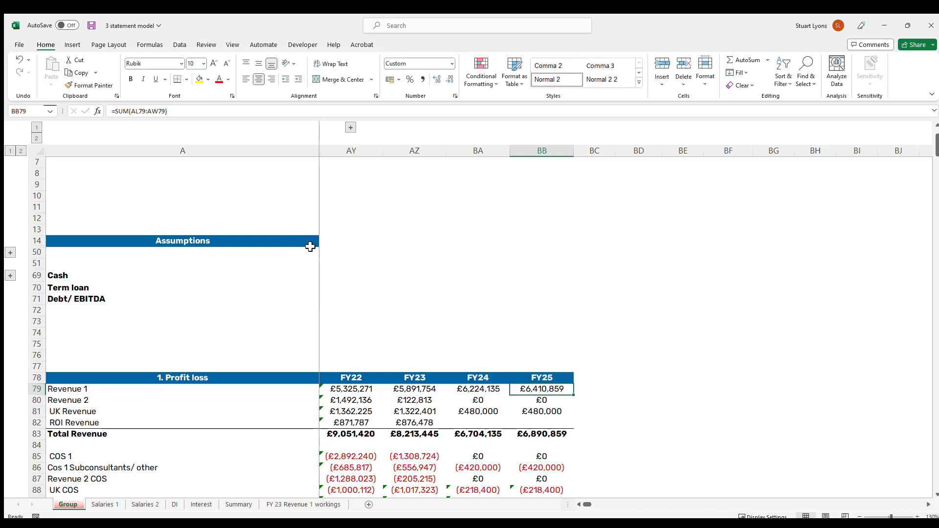
# With the grouped monthly columns temporarily expanded, trace the range of months that the FY25 Revenue 1 formula sums.
pyautogui.click(350, 127)
pyautogui.hscroll(3, 895, 344)
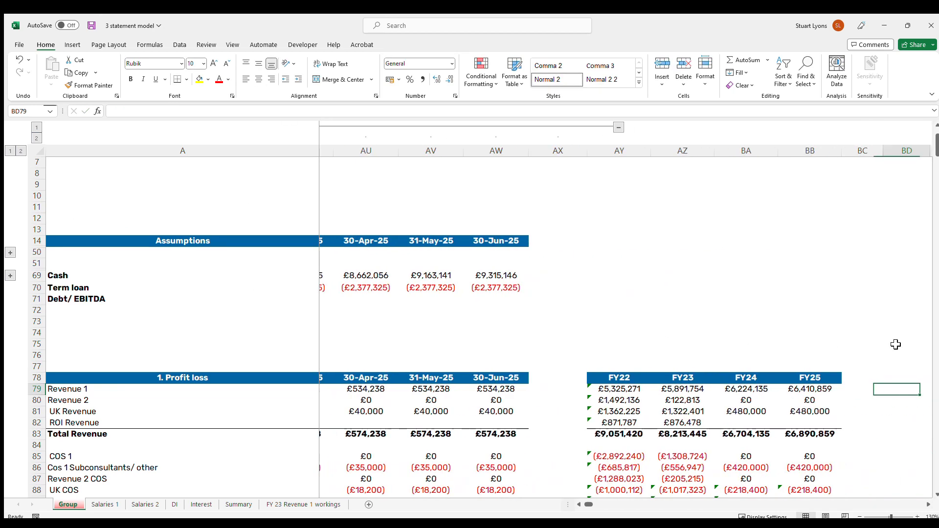
pyautogui.press('F2')
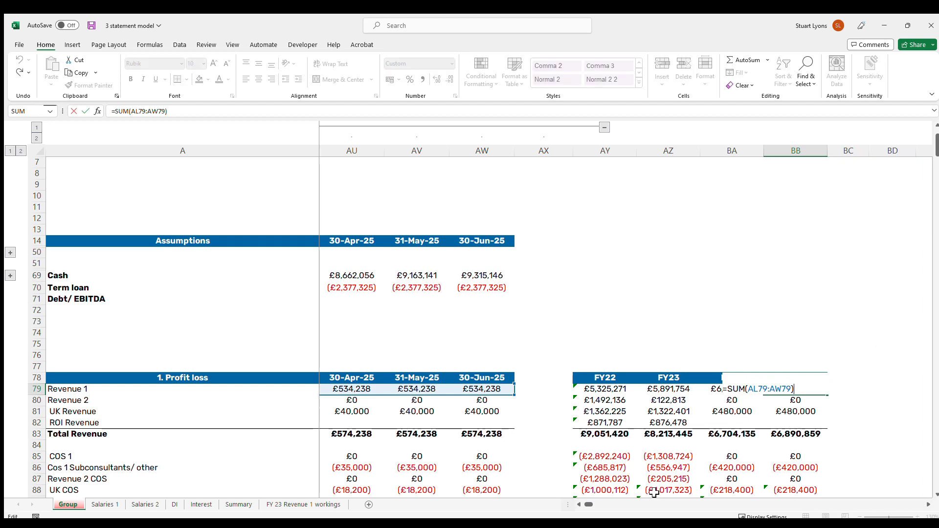
pyautogui.hscroll(-5, 582, 505)
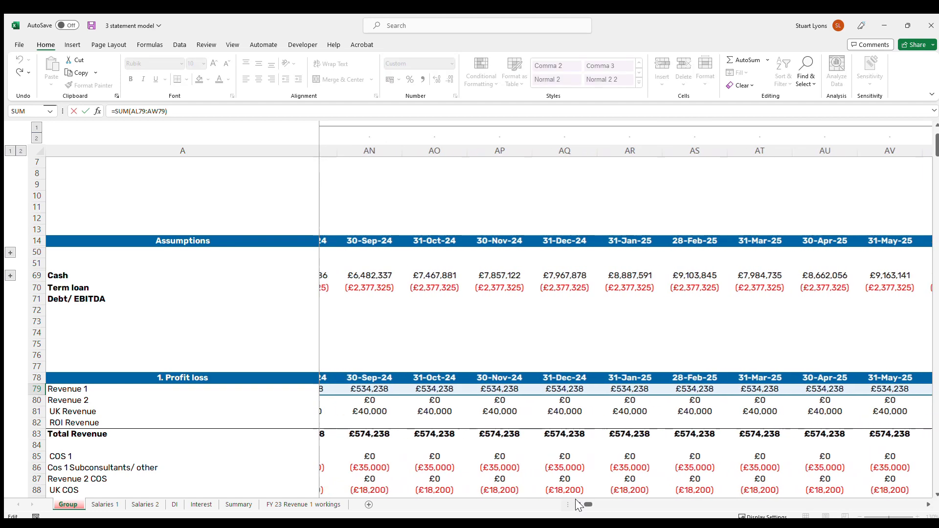
pyautogui.hscroll(-1, 577, 505)
pyautogui.press('Escape')
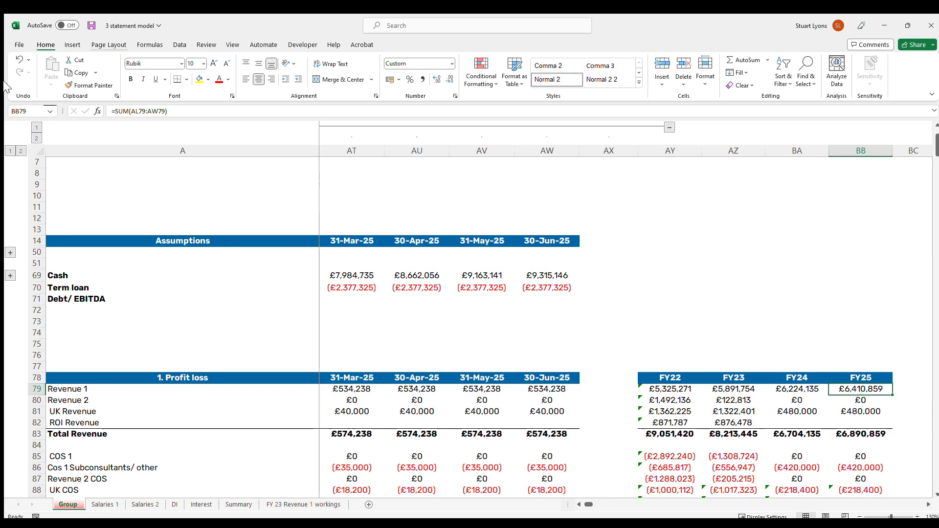
pyautogui.click(36, 130)
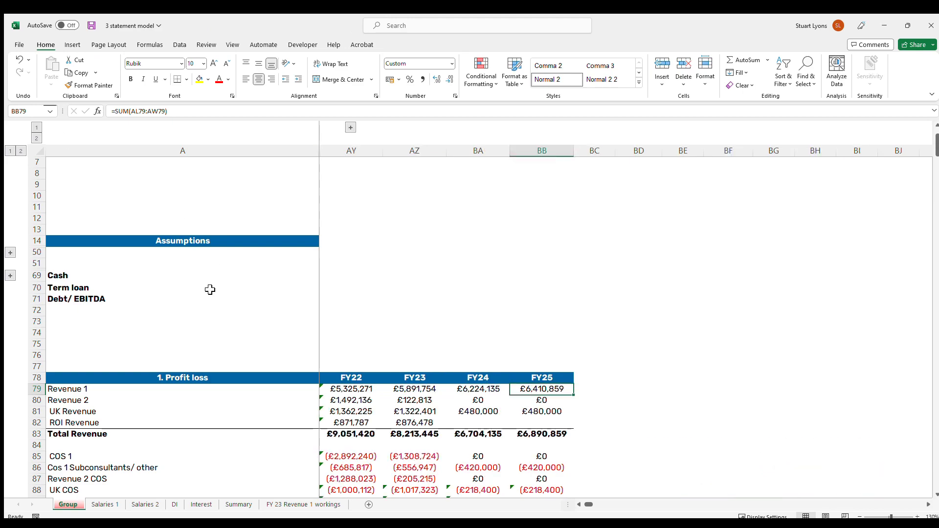
# Review the annual statements down to the Cashflow section and expand the grouped monthly columns.
pyautogui.scroll(-7, 210, 290)
pyautogui.scroll(1, 201, 241)
pyautogui.scroll(-11, 203, 245)
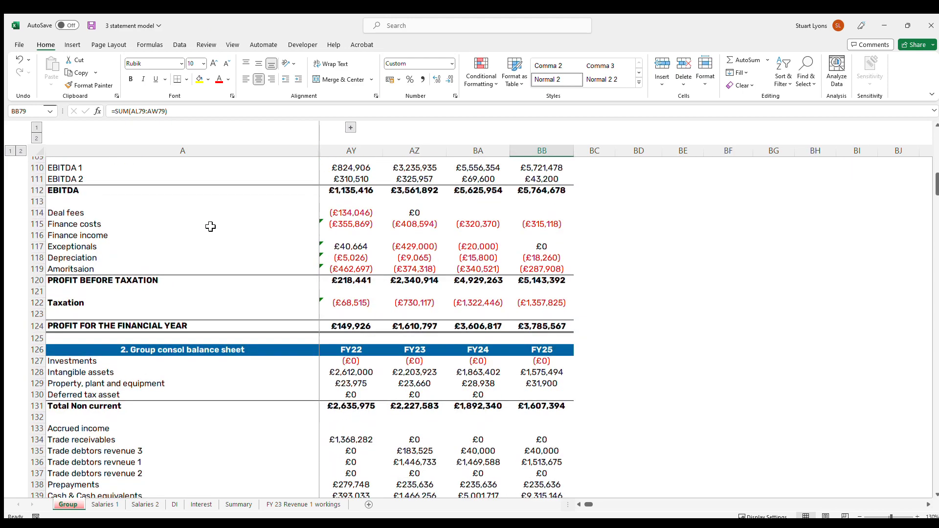
pyautogui.scroll(-18, 211, 226)
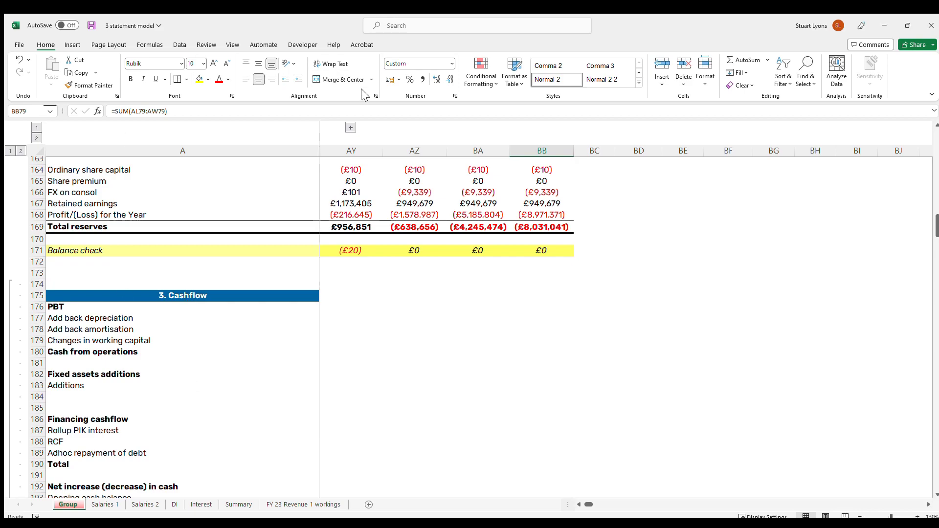
pyautogui.click(350, 127)
# Look through the monthly schedules below the cashflow, from Working capital to Debtor days count back, and return to the Assumptions section.
pyautogui.scroll(-20, 281, 335)
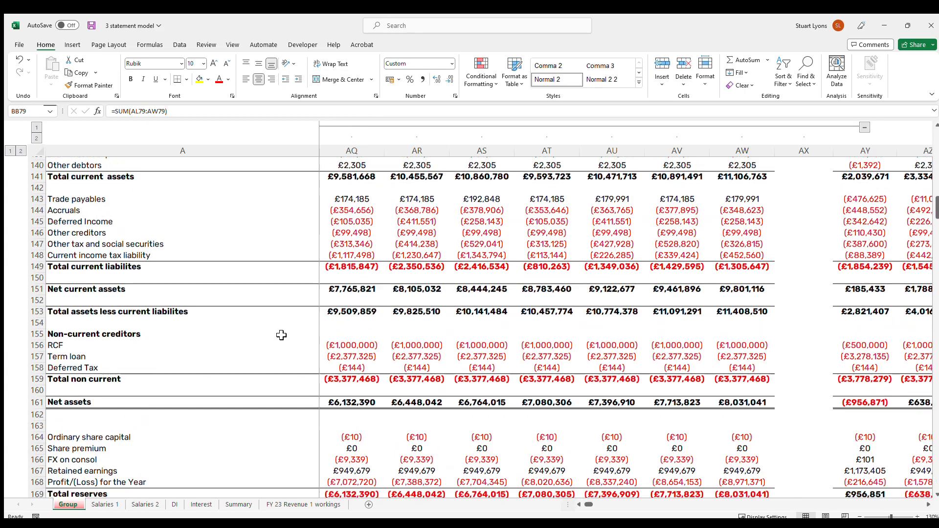
pyautogui.scroll(-20, 281, 335)
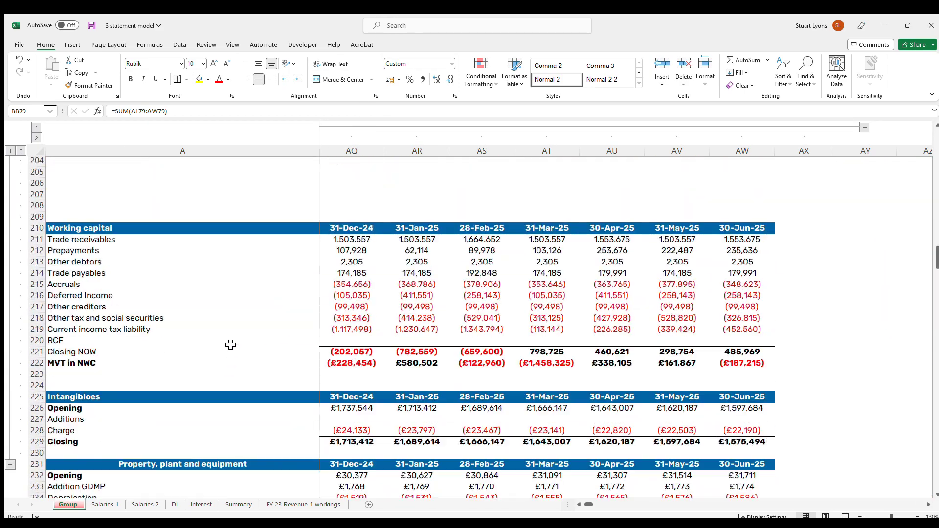
pyautogui.scroll(-20, 231, 345)
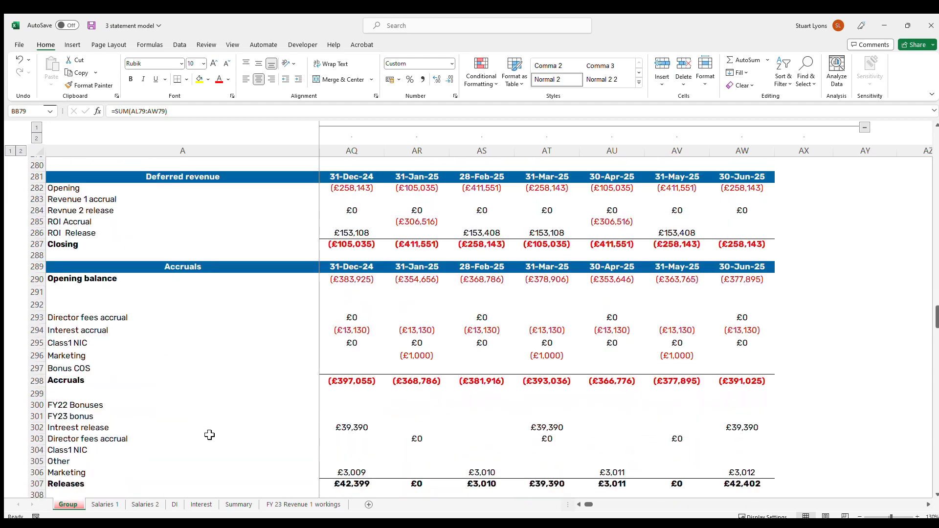
pyautogui.scroll(-20, 209, 435)
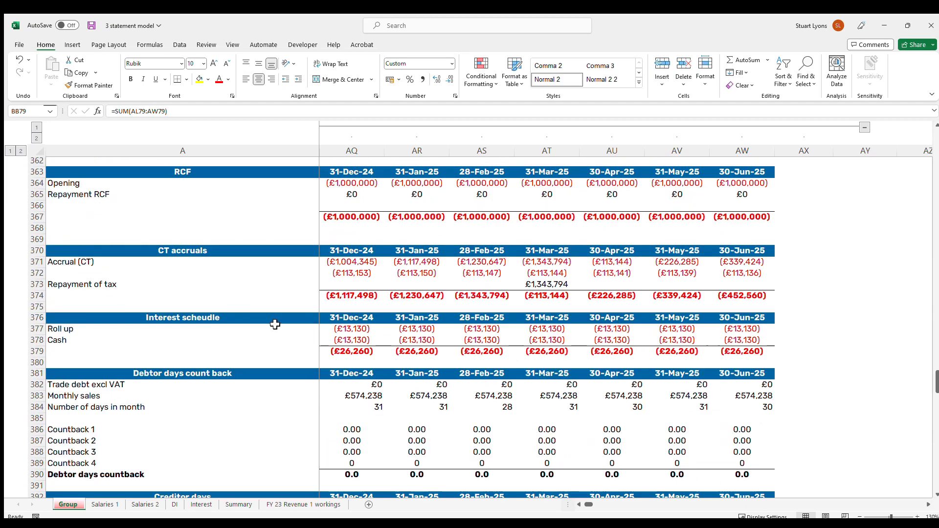
pyautogui.scroll(-7, 275, 336)
pyautogui.scroll(20, 275, 334)
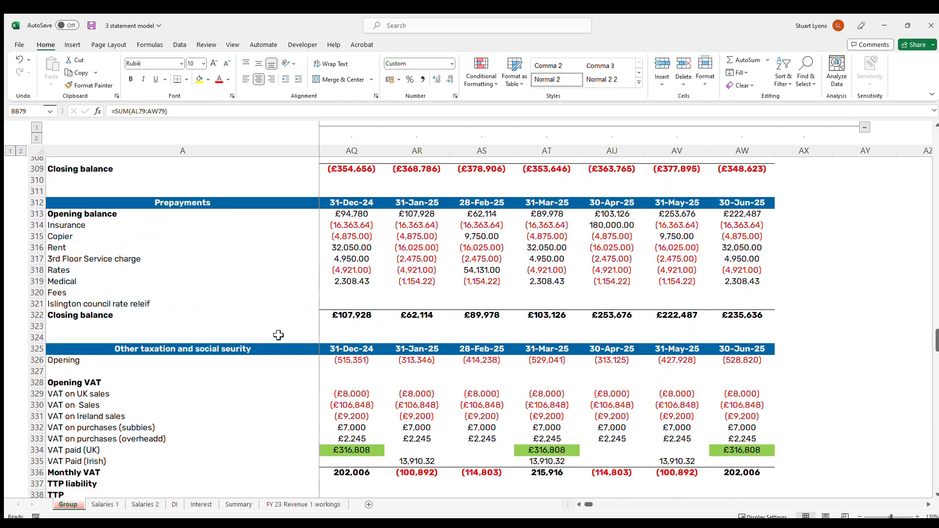
pyautogui.scroll(20, 278, 335)
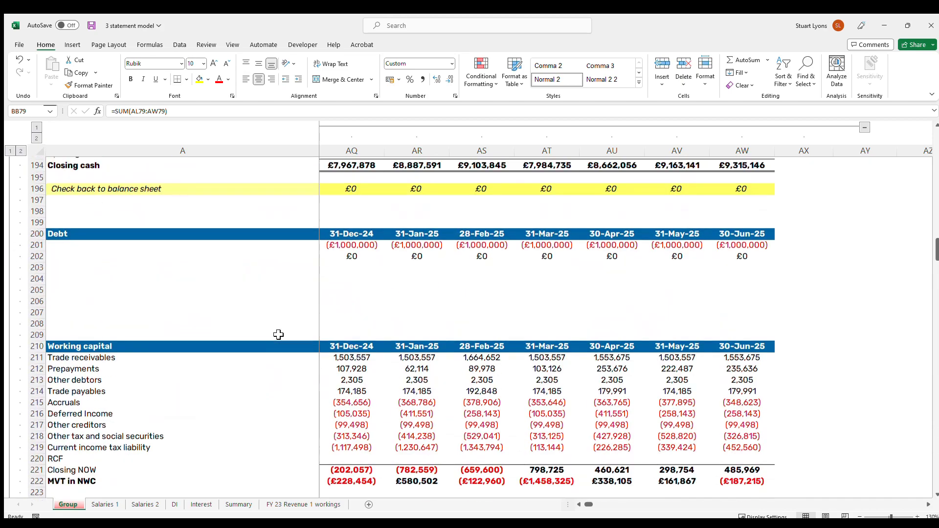
pyautogui.scroll(20, 278, 334)
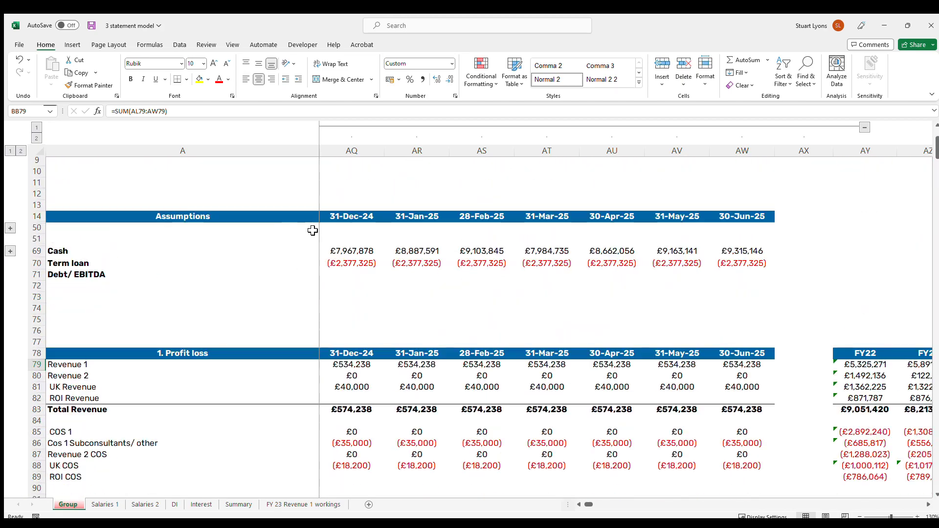
# Expand the grouped rows under Assumptions and go back along the ROI Revenue row to the 31-Dec-21 column.
pyautogui.scroll(-3, 313, 230)
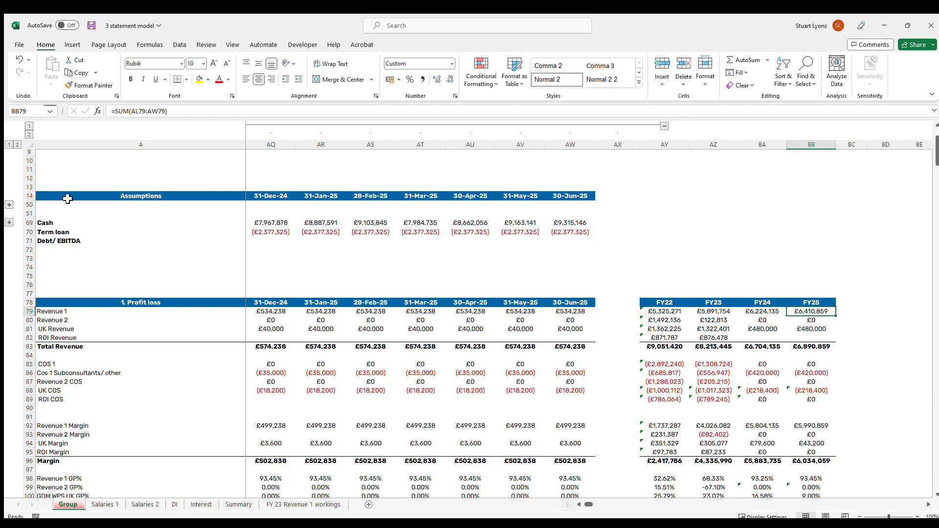
pyautogui.click(8, 205)
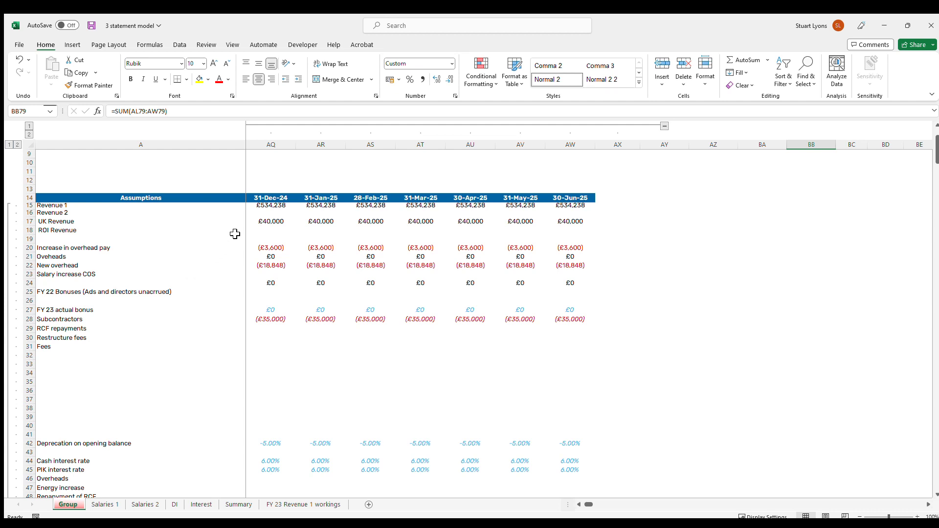
pyautogui.click(279, 230)
pyautogui.press('Left')
pyautogui.press('Left')
pyautogui.press('Left')
pyautogui.press('Left')
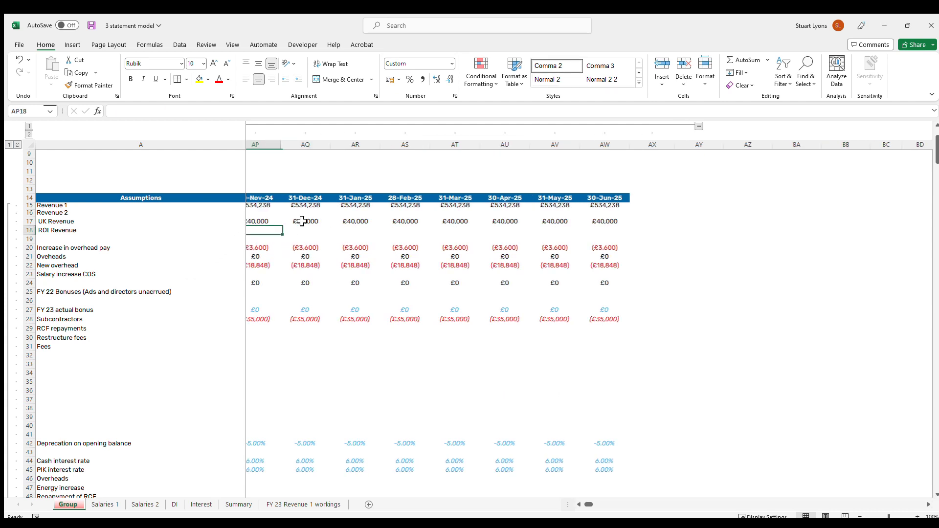
pyautogui.press('Left')
pyautogui.press('Left')
pyautogui.press('Left')
pyautogui.press('Left')
pyautogui.press('Left')
pyautogui.press('Left')
pyautogui.press('Left')
pyautogui.press('Left')
pyautogui.press('Left')
pyautogui.press('Left')
pyautogui.press('Left')
pyautogui.press('Left')
pyautogui.press('Left')
pyautogui.press('Left')
pyautogui.press('Left')
pyautogui.press('Left')
pyautogui.press('Left')
pyautogui.press('Left')
pyautogui.press('Left')
pyautogui.press('Left')
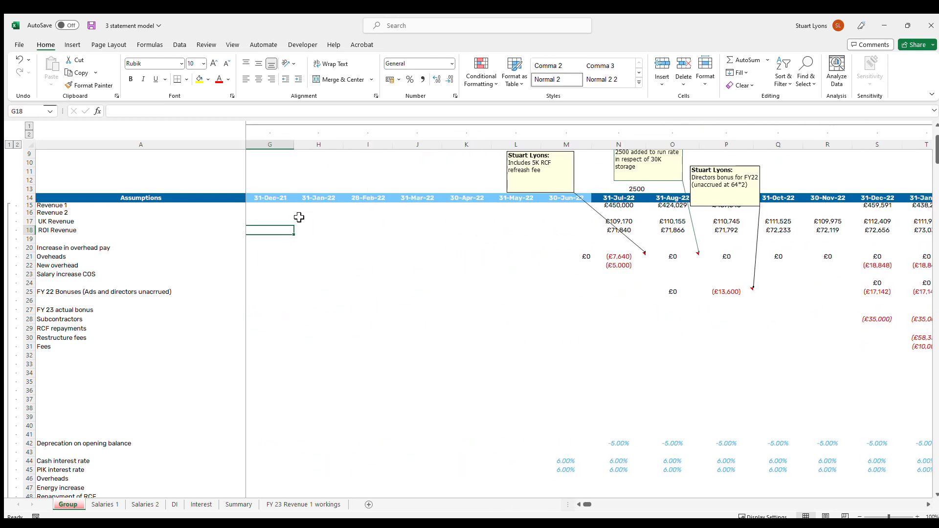
# Go forward through the monthly assumptions to 30-Sep-23 and check the 30-Apr-23 Revenue 1 cell in the Profit loss section.
pyautogui.press('Right')
pyautogui.press('Right')
pyautogui.press('Right')
pyautogui.press('Right')
pyautogui.press('Right')
pyautogui.press('Right')
pyautogui.press('Right')
pyautogui.press('Right')
pyautogui.press('Right')
pyautogui.press('Right')
pyautogui.press('Right')
pyautogui.press('Right')
pyautogui.press('Right')
pyautogui.press('Right')
pyautogui.press('Right')
pyautogui.press('Right')
pyautogui.press('Right')
pyautogui.press('Right')
pyautogui.press('Right')
pyautogui.press('Right')
pyautogui.press('Right')
pyautogui.press('Right')
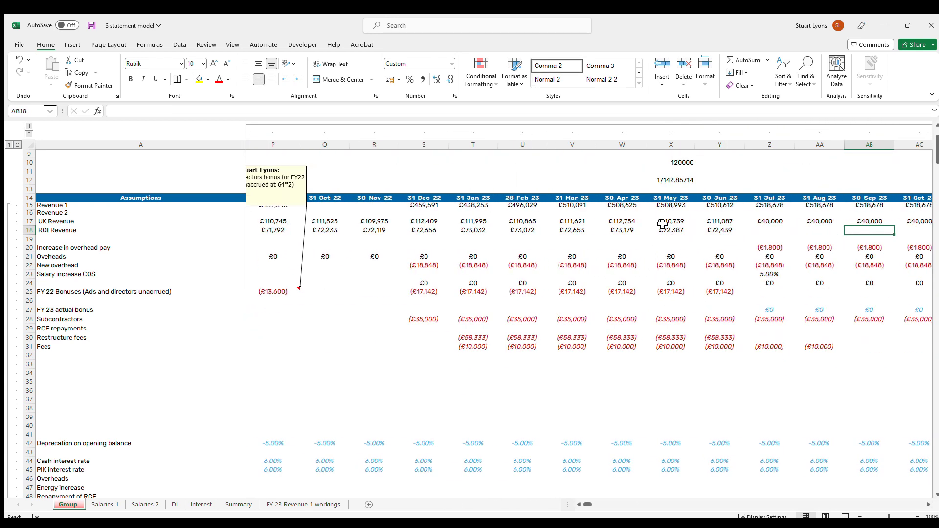
pyautogui.scroll(-11, 597, 300)
pyautogui.click(622, 330)
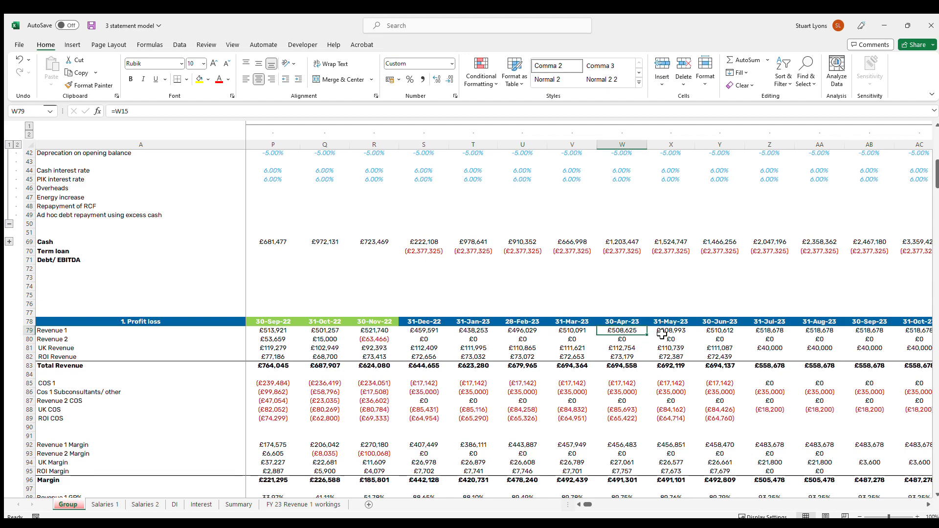
# Inspect the formula in the 30-Apr-23 Revenue 1 cell of the Profit loss section and look up its source in Assumptions.
pyautogui.press('F2')
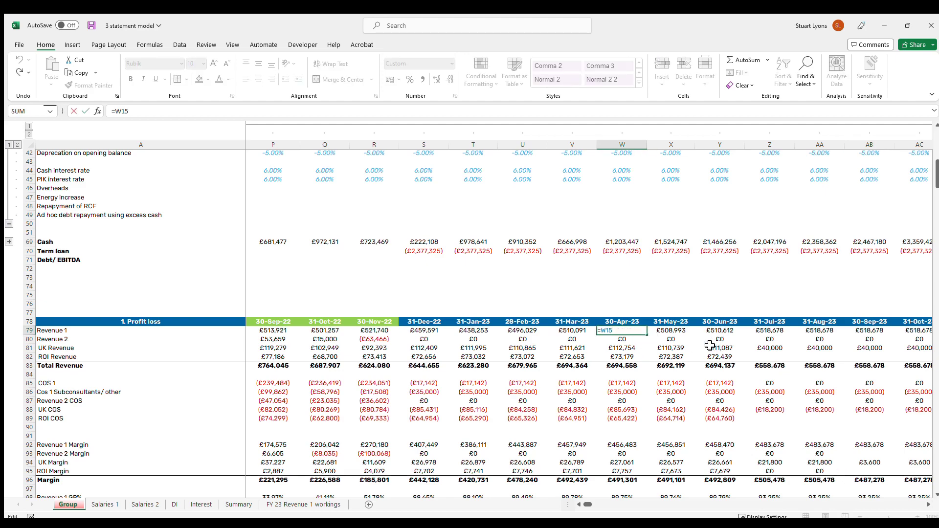
pyautogui.scroll(13, 684, 337)
pyautogui.press('Escape')
pyautogui.scroll(-5, 631, 220)
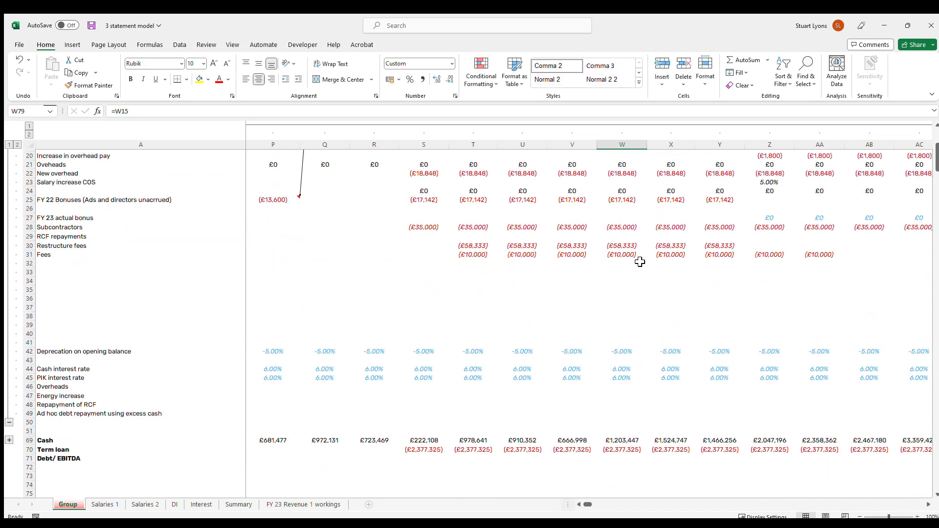
pyautogui.scroll(-6, 620, 197)
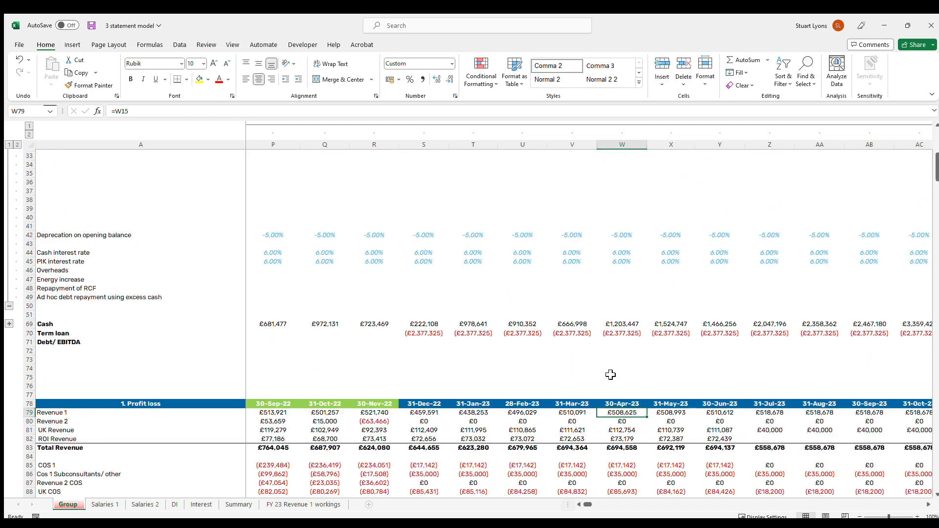
# Inspect the 30-Apr-23 COS 1 formula and trace its precedents in the Assumptions section around the FY 22 Bonuses row.
pyautogui.doubleClick(621, 465)
pyautogui.scroll(8, 651, 440)
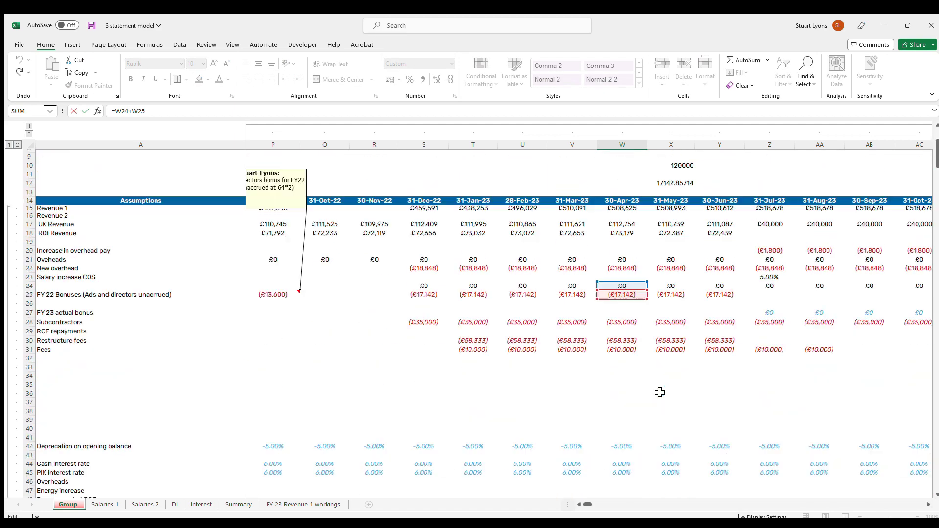
pyautogui.scroll(-10, 636, 242)
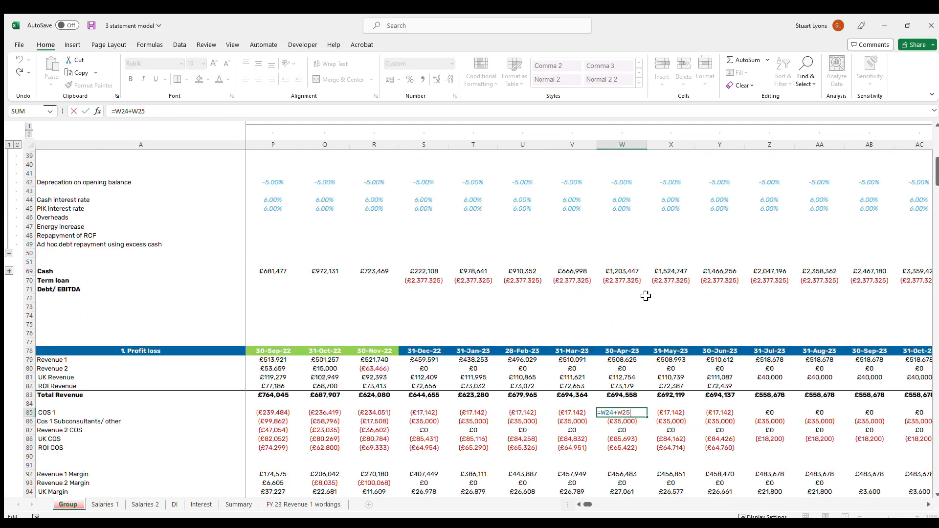
pyautogui.press('Escape')
pyautogui.scroll(10, 605, 251)
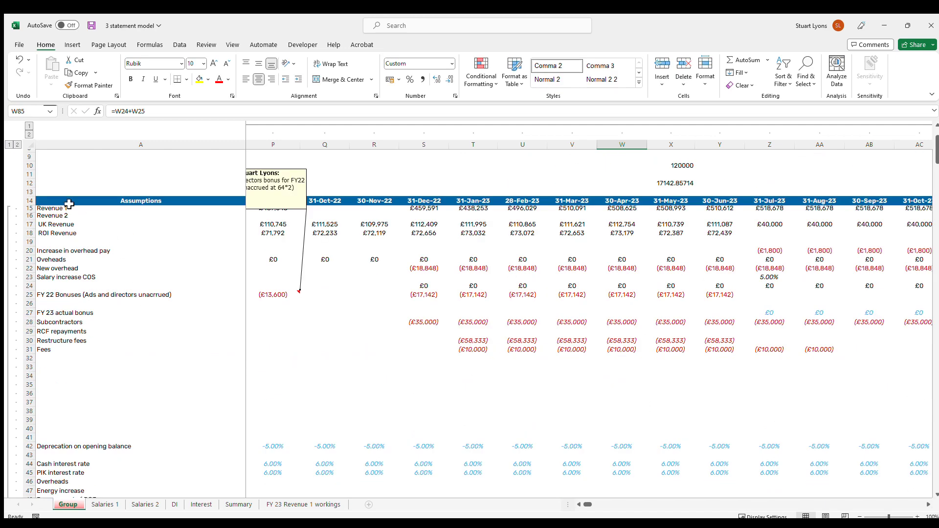
pyautogui.scroll(-11, 595, 310)
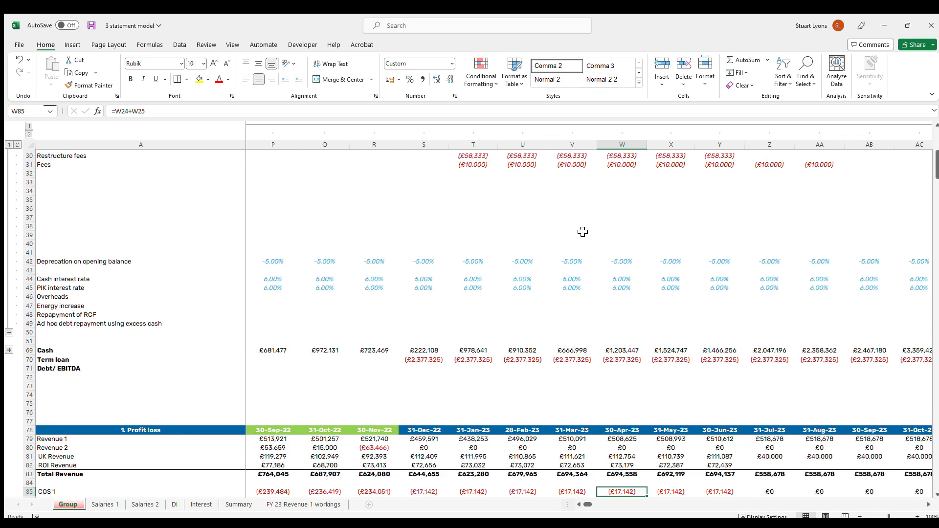
pyautogui.scroll(9, 631, 371)
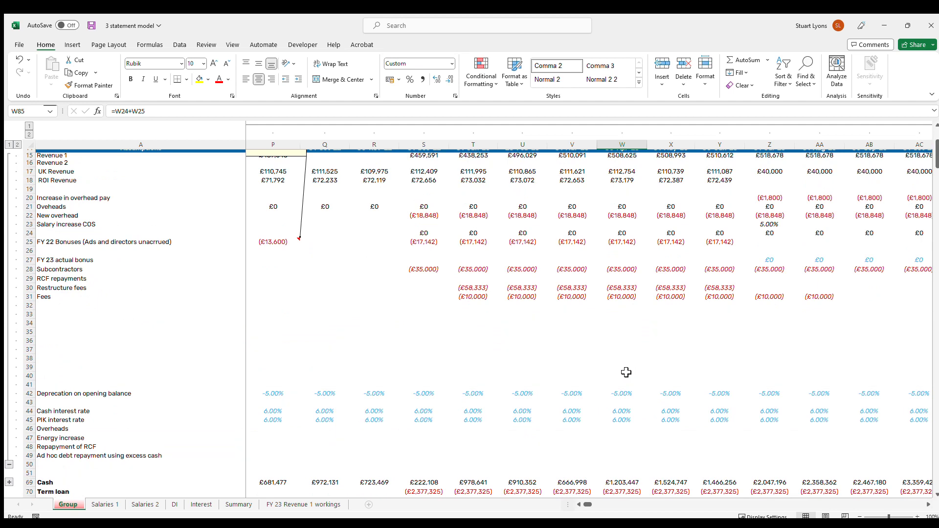
pyautogui.scroll(1, 565, 369)
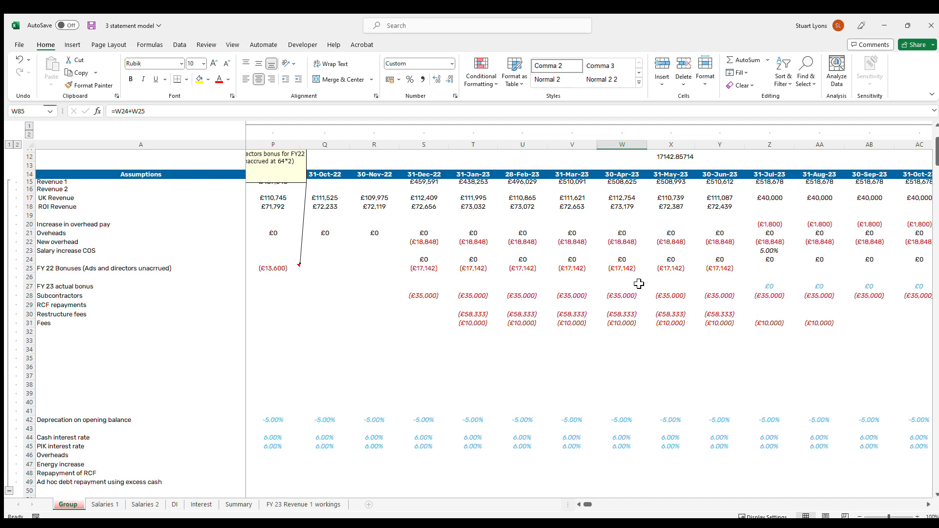
# Collapse the grouped assumption rows and check the Cash and Term loan rows, including the 30-Apr-23 Cash cell.
pyautogui.click(9, 491)
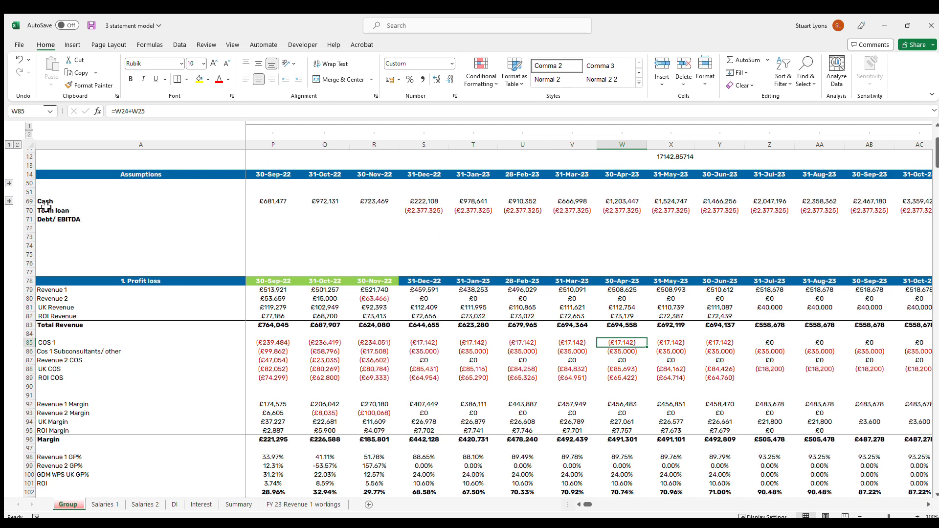
pyautogui.click(29, 201)
pyautogui.click(30, 210)
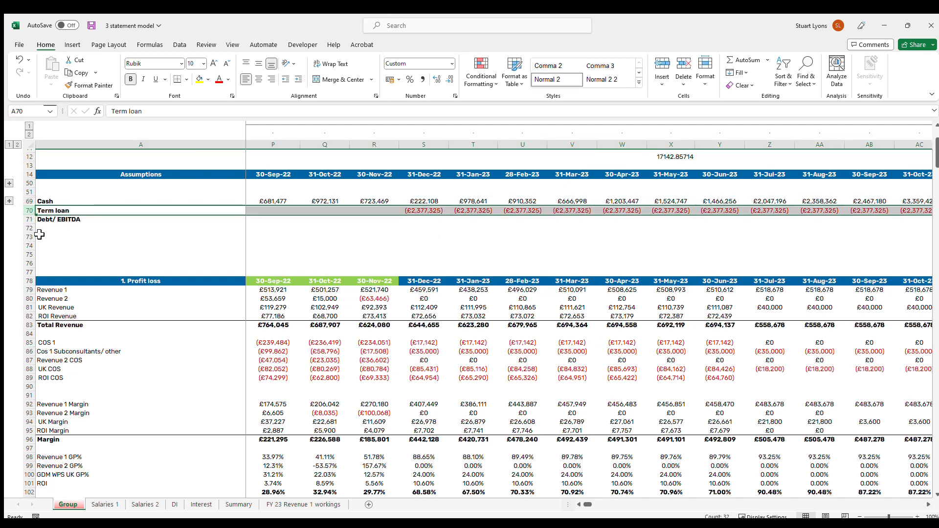
pyautogui.click(602, 237)
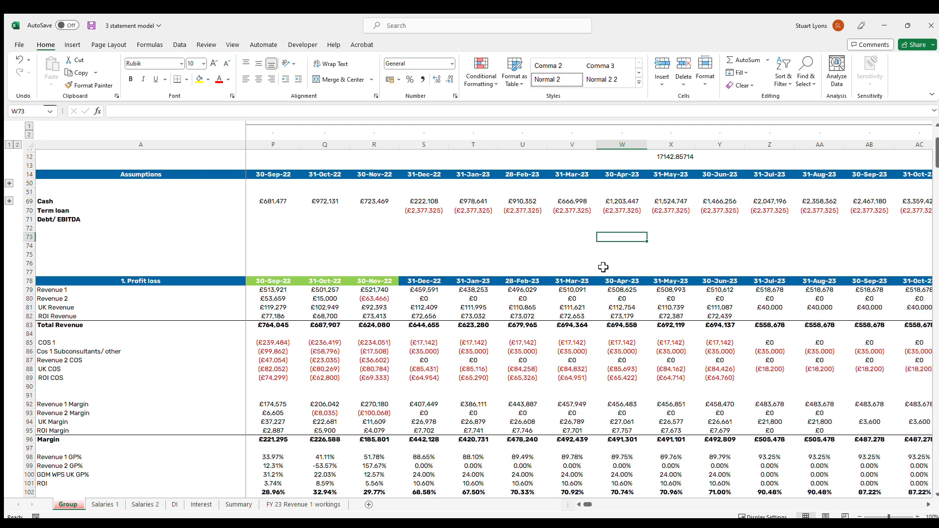
pyautogui.click(600, 201)
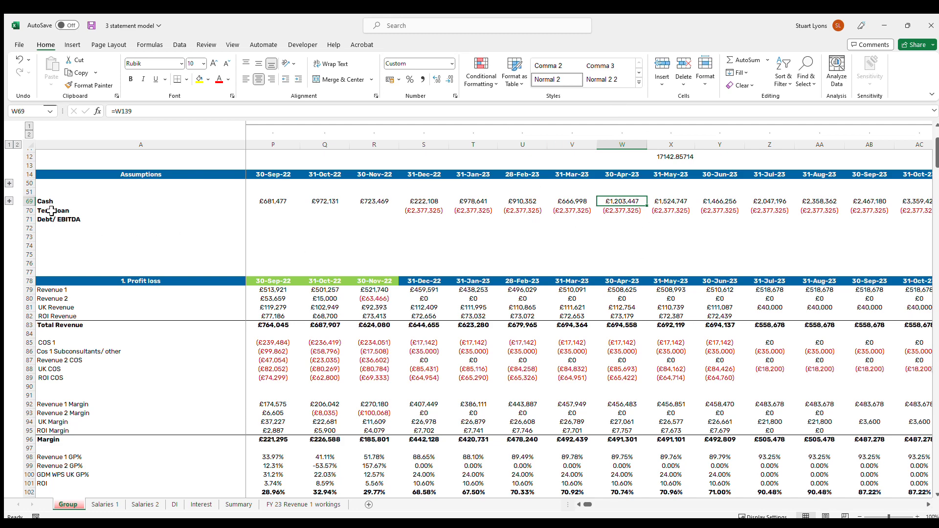
# Highlight the Cash row above Profit loss and the balance sheet's Cash & Cash equivalents row in yellow.
pyautogui.click(32, 202)
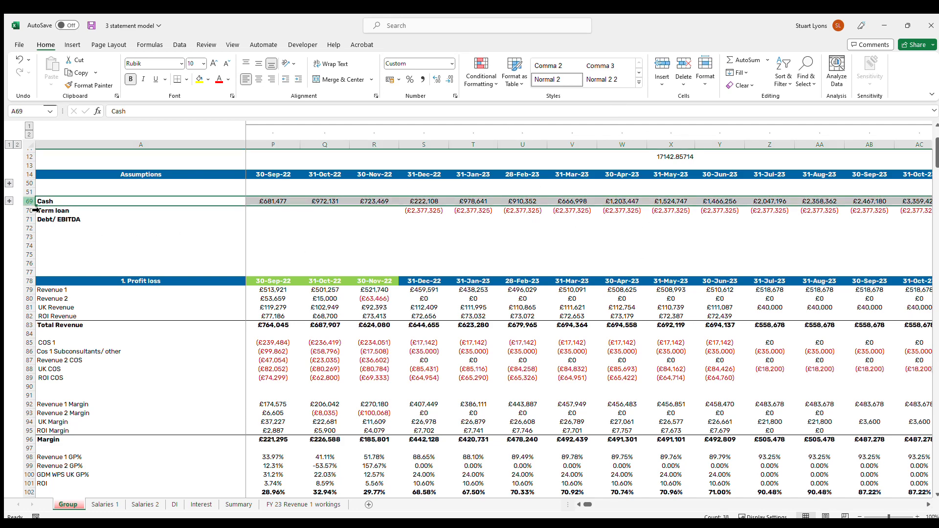
pyautogui.scroll(-6, 176, 357)
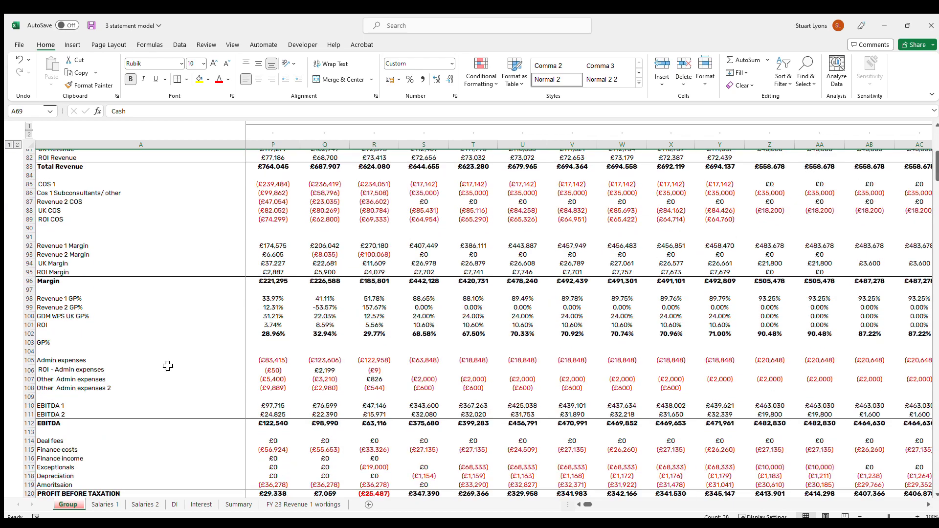
pyautogui.scroll(-10, 168, 366)
pyautogui.click(33, 399)
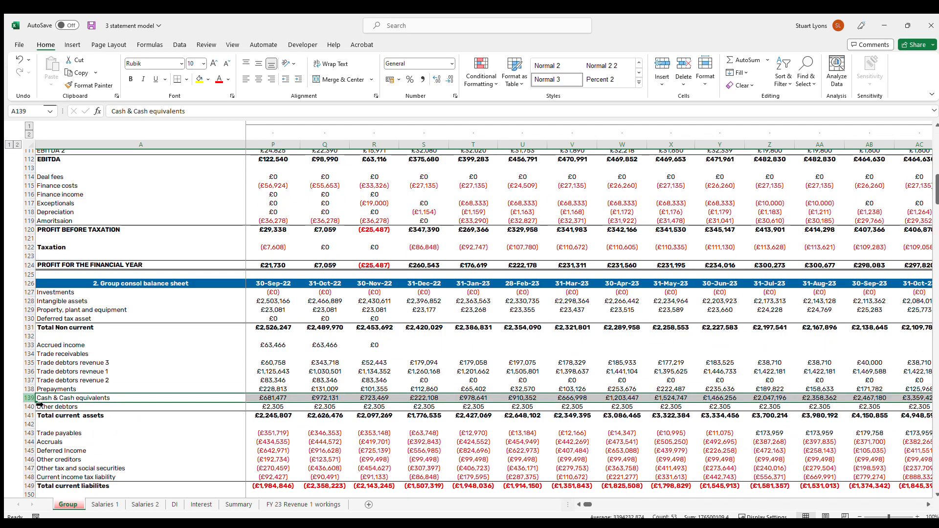
pyautogui.click(200, 78)
pyautogui.scroll(20, 643, 249)
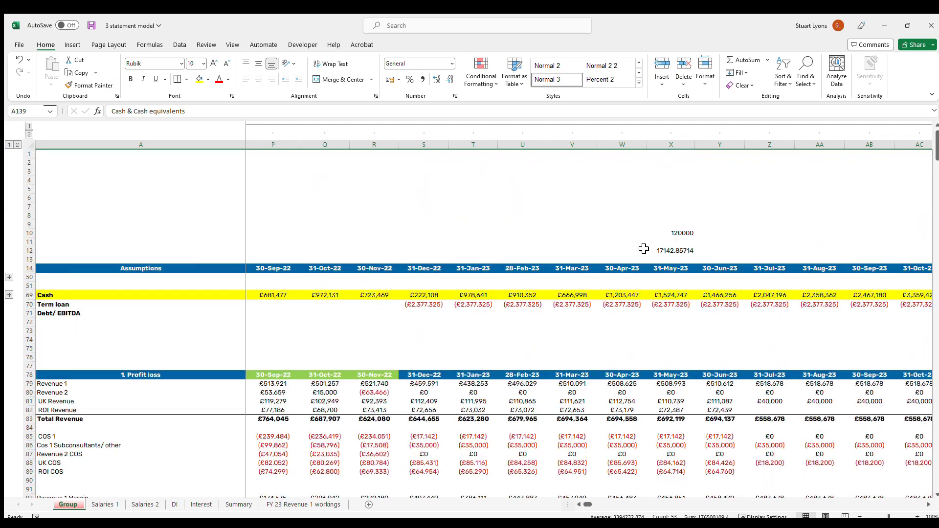
# Expand the grouped assumption rows, review them down to Ad hoc debt repayment, and collapse all row groups again.
pyautogui.click(9, 277)
pyautogui.scroll(2, 815, 192)
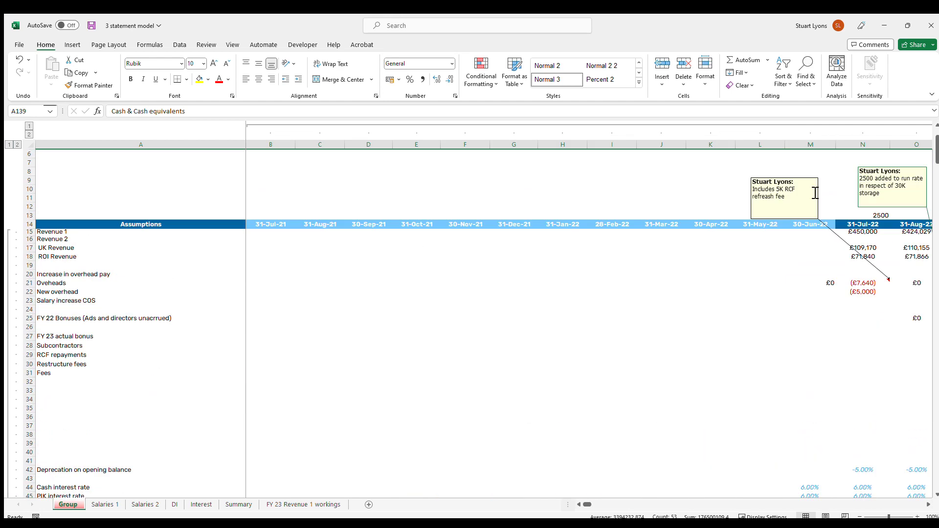
pyautogui.scroll(-8, 815, 192)
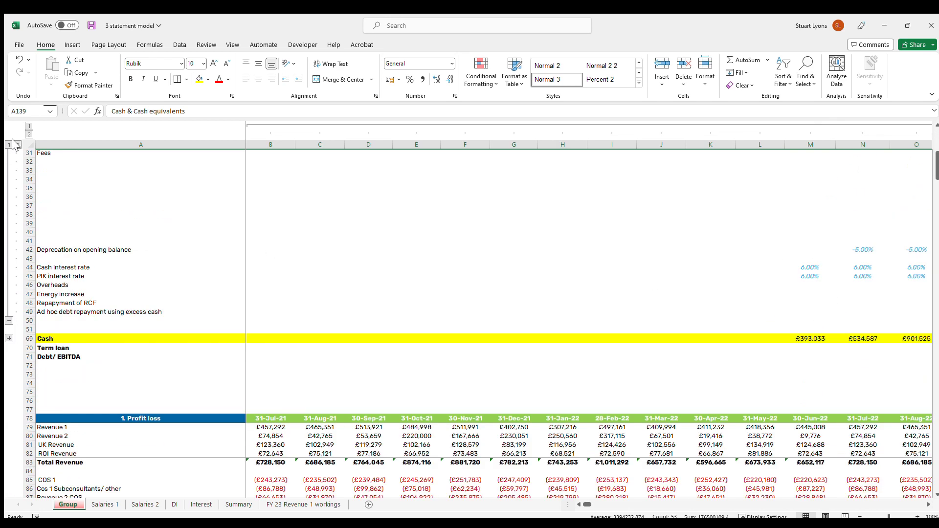
pyautogui.click(18, 145)
pyautogui.click(9, 145)
pyautogui.scroll(5, 819, 202)
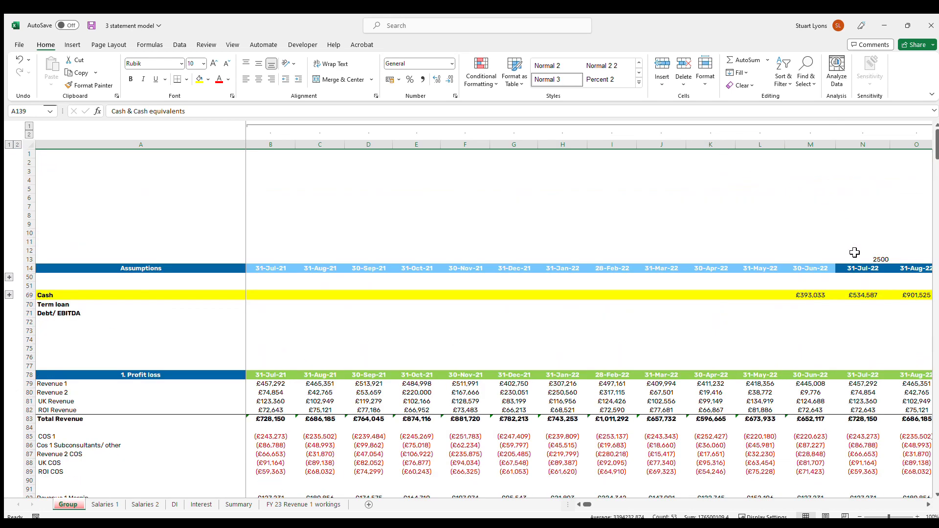
# Go along the Debt/ EBITDA row to 30-Jun-23 and select the Cash, Term loan and Debt/ EBITDA rows.
pyautogui.click(816, 312)
pyautogui.press('Right')
pyautogui.press('Right')
pyautogui.press('Right')
pyautogui.press('Right')
pyautogui.press('Right')
pyautogui.press('Right')
pyautogui.press('Right')
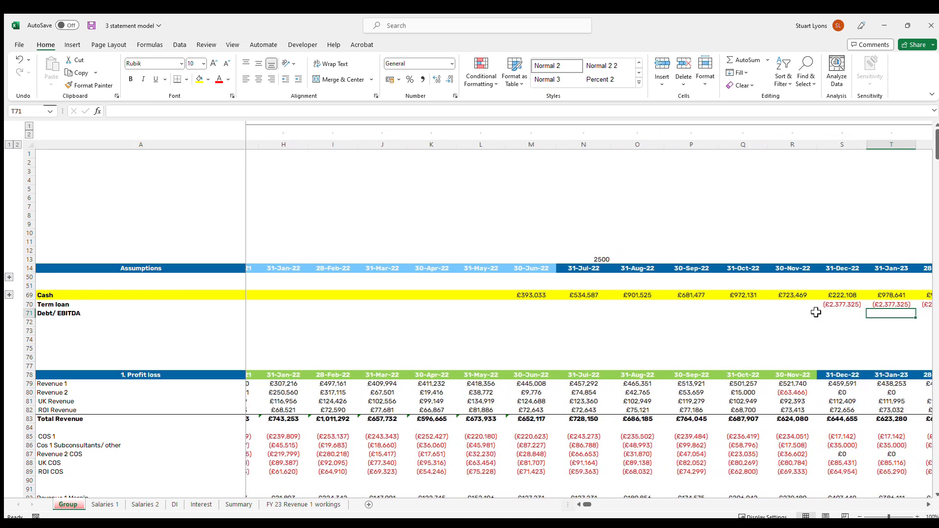
pyautogui.press('Right')
pyautogui.press('Right')
pyautogui.press('Right')
pyautogui.press('Right')
pyautogui.press('Right')
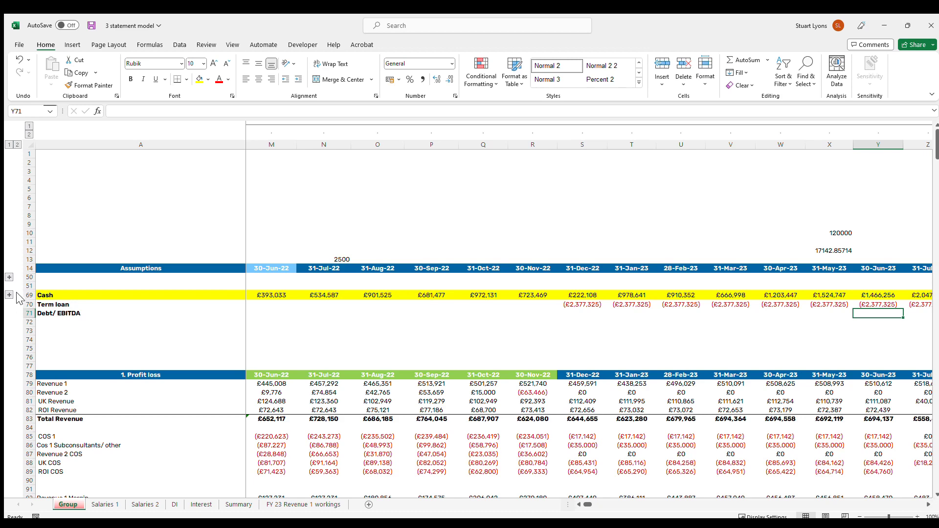
pyautogui.moveTo(29, 295); pyautogui.dragTo(28, 312)
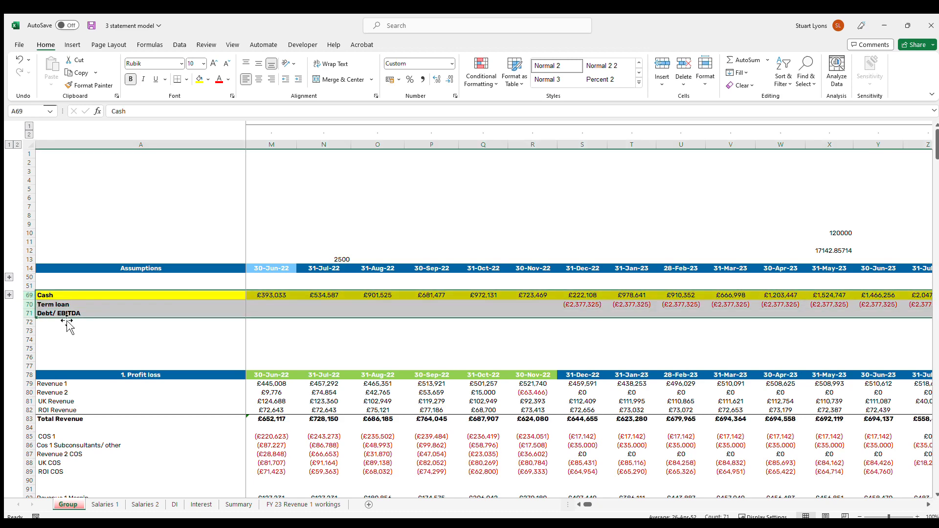
# Clear the stray figures in cells N13, X10 and X12 above the Assumptions header.
pyautogui.click(339, 259)
pyautogui.press('Delete')
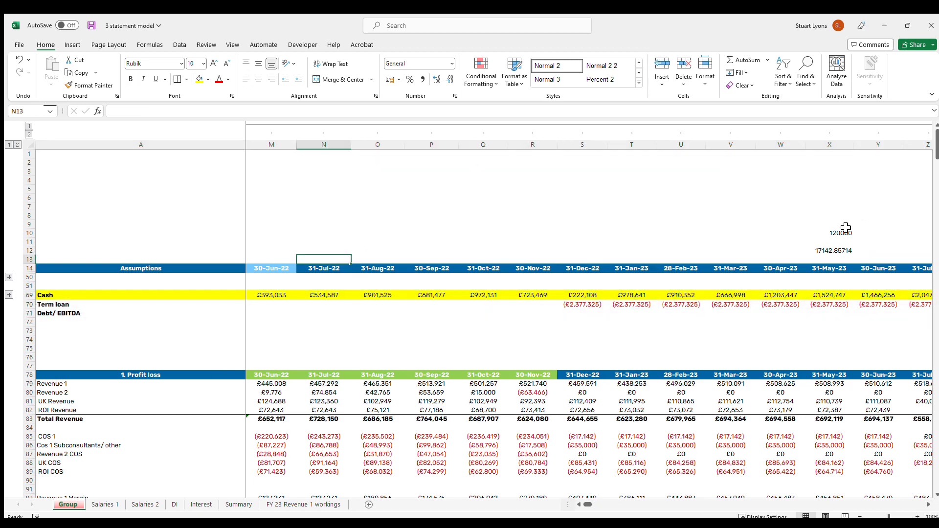
pyautogui.click(846, 232)
pyautogui.press('Delete')
pyautogui.click(830, 251)
pyautogui.press('Delete')
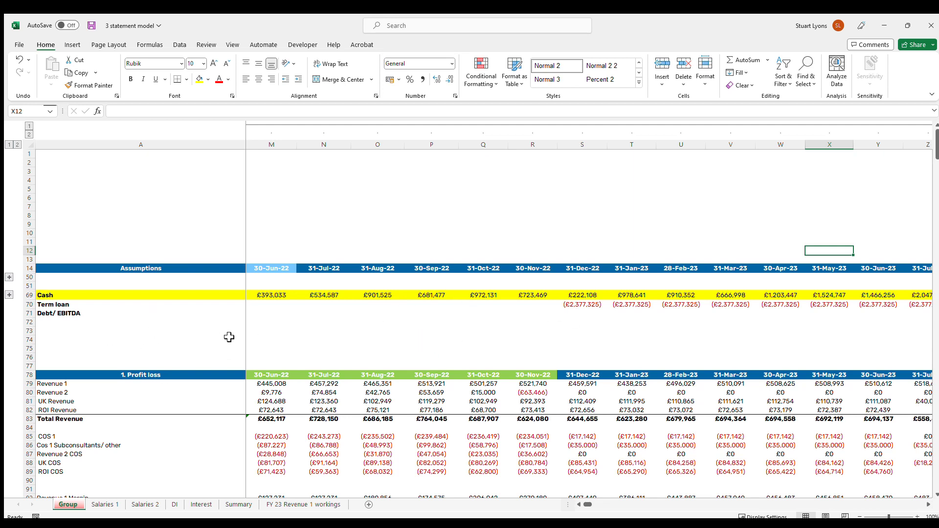
# Review the monthly Profit loss and balance sheet sections down to the Balance check row and select that row.
pyautogui.scroll(-4, 201, 385)
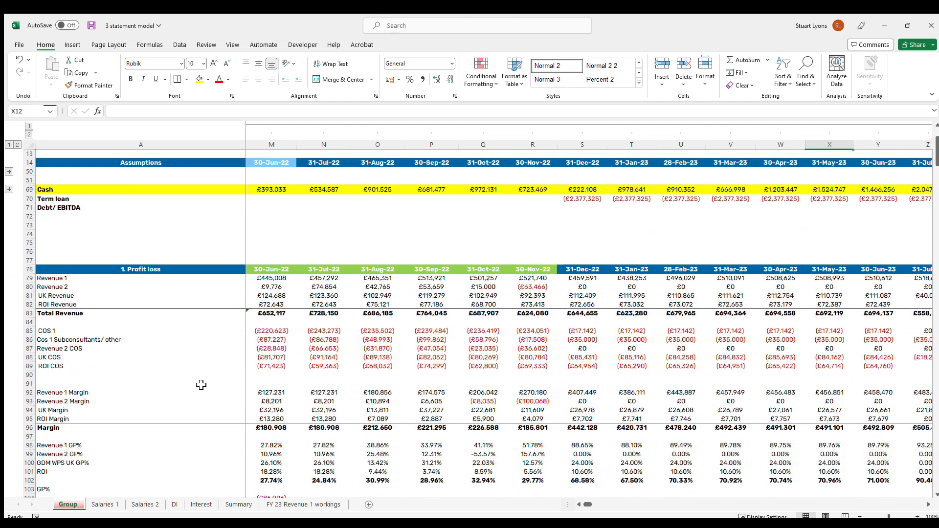
pyautogui.scroll(1, 203, 381)
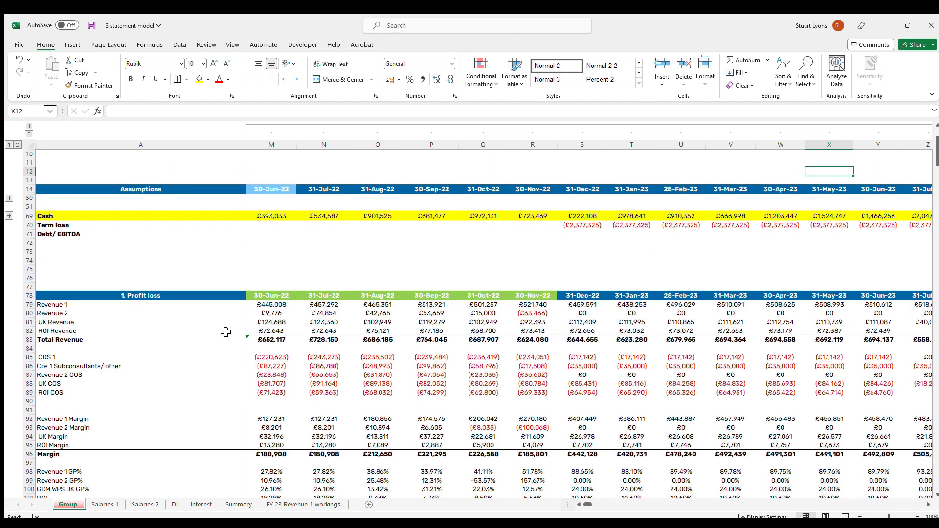
pyautogui.scroll(-3, 225, 332)
pyautogui.scroll(-20, 225, 332)
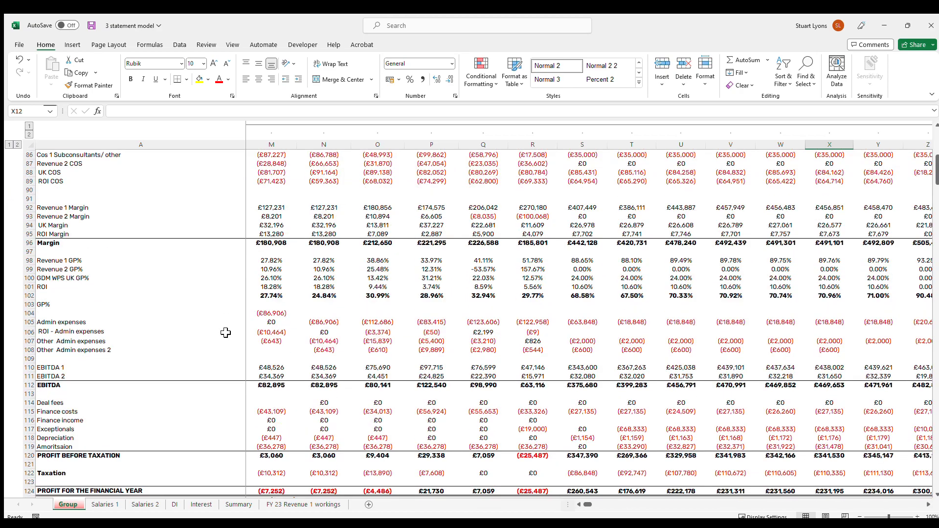
pyautogui.scroll(-1, 225, 332)
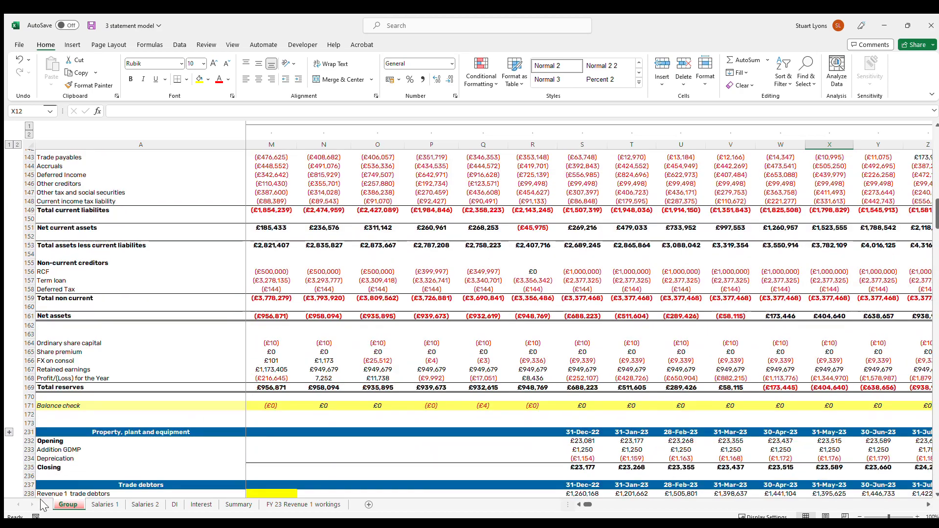
pyautogui.click(32, 409)
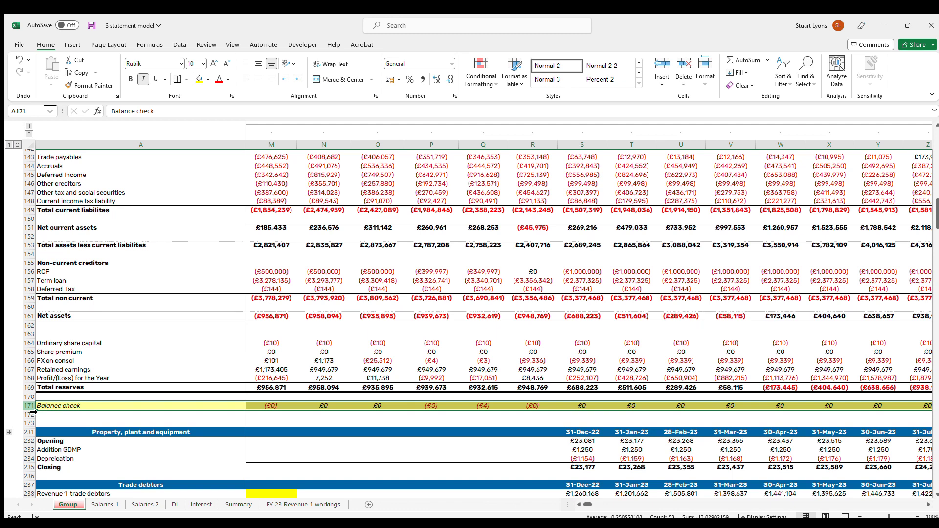
# Inspect the 31-Jan-23 formulas for Total reserves and Net assets in the balance sheet.
pyautogui.click(638, 386)
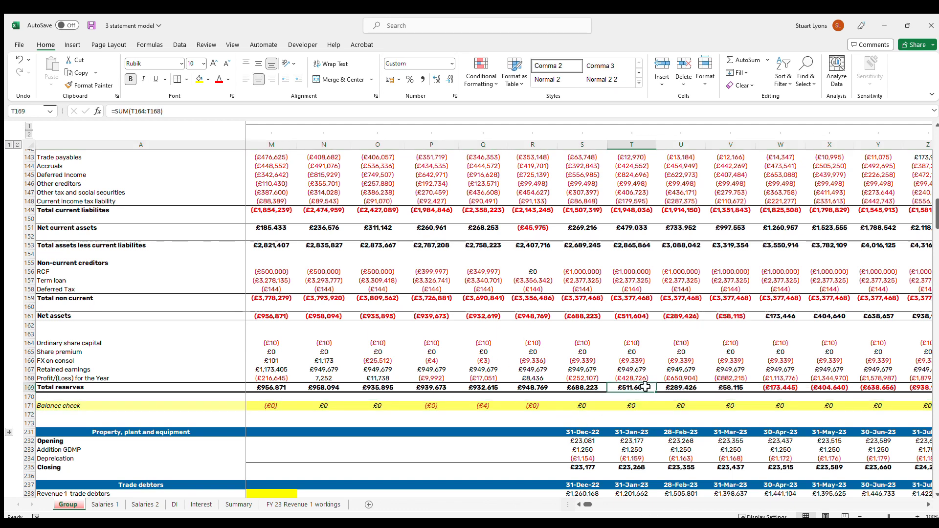
pyautogui.press('F2')
pyautogui.press('Escape')
pyautogui.click(641, 319)
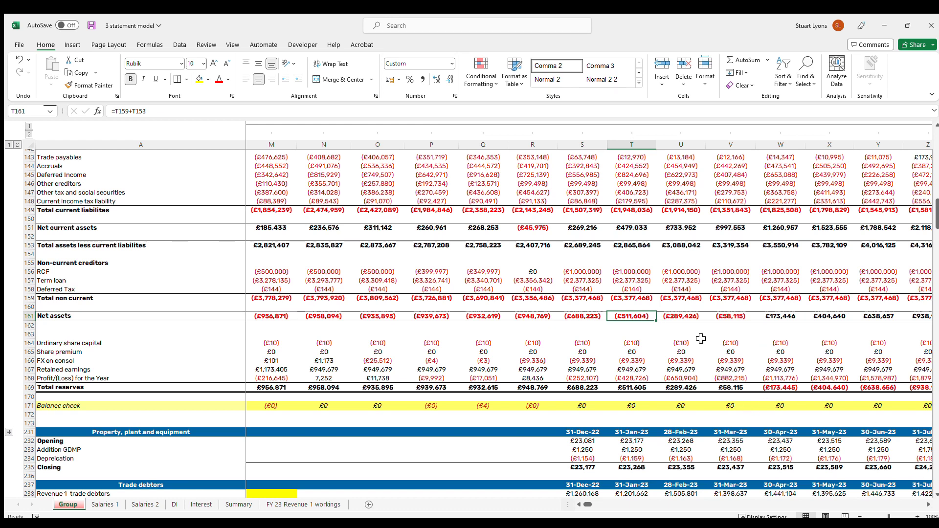
# Inspect the 28-Feb-23 Balance check formula and select the whole Balance check row.
pyautogui.click(676, 406)
pyautogui.press('F2')
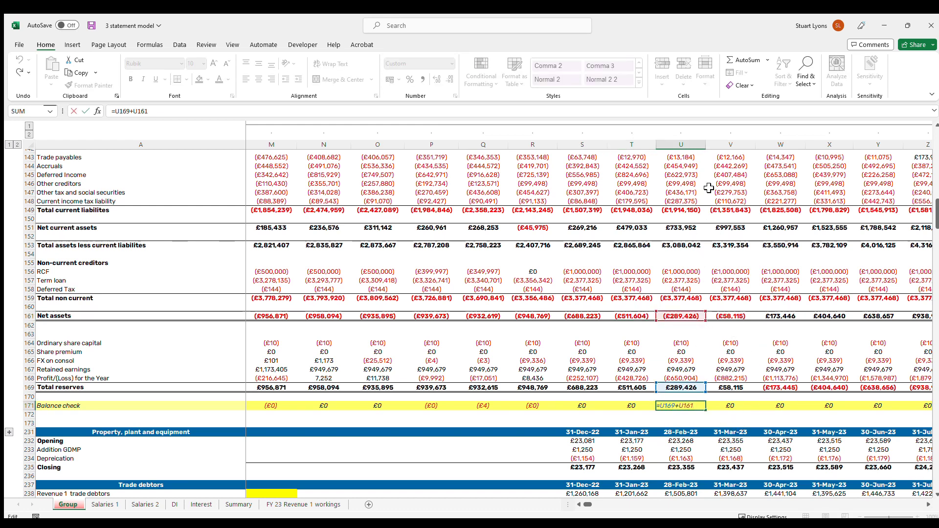
pyautogui.press('Escape')
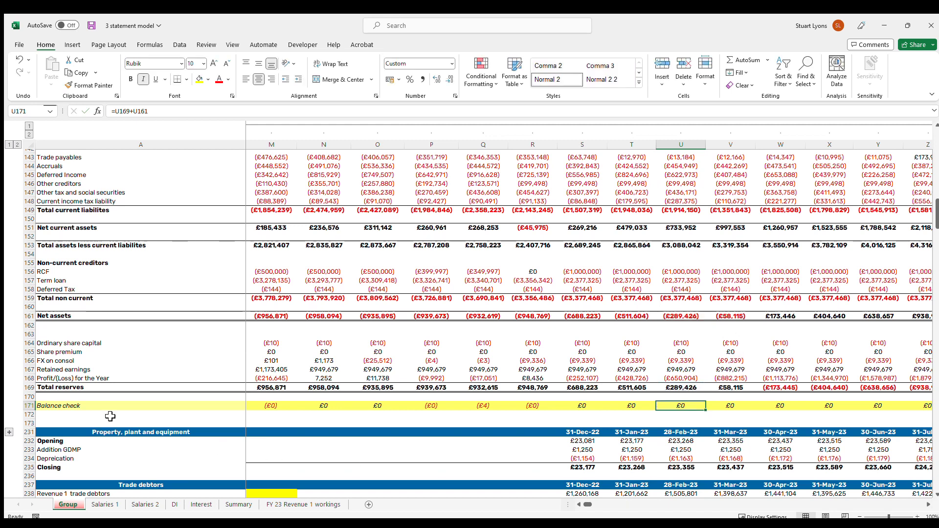
pyautogui.click(30, 406)
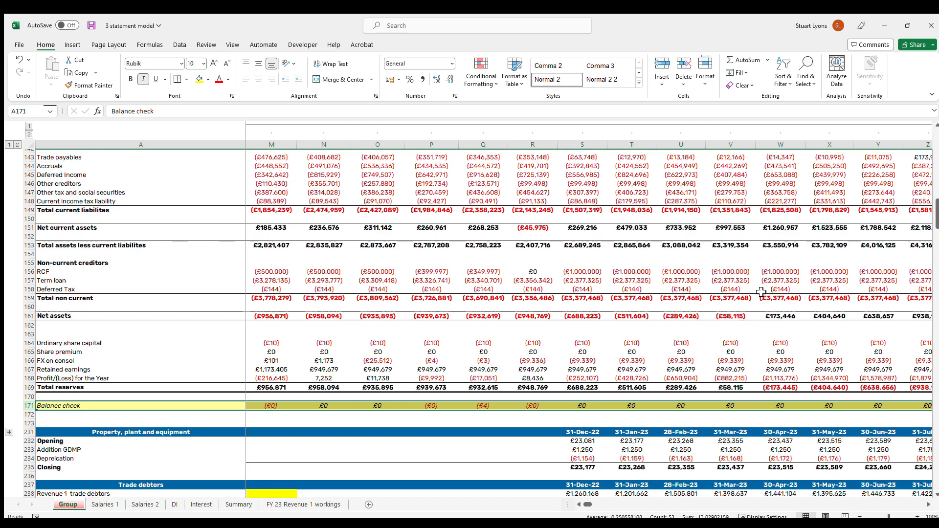
# Review the Check back to balance sheet row of the Cashflow section month by month to 31-May-24.
pyautogui.scroll(-7, 763, 291)
pyautogui.scroll(5, 763, 292)
pyautogui.scroll(-9, 689, 312)
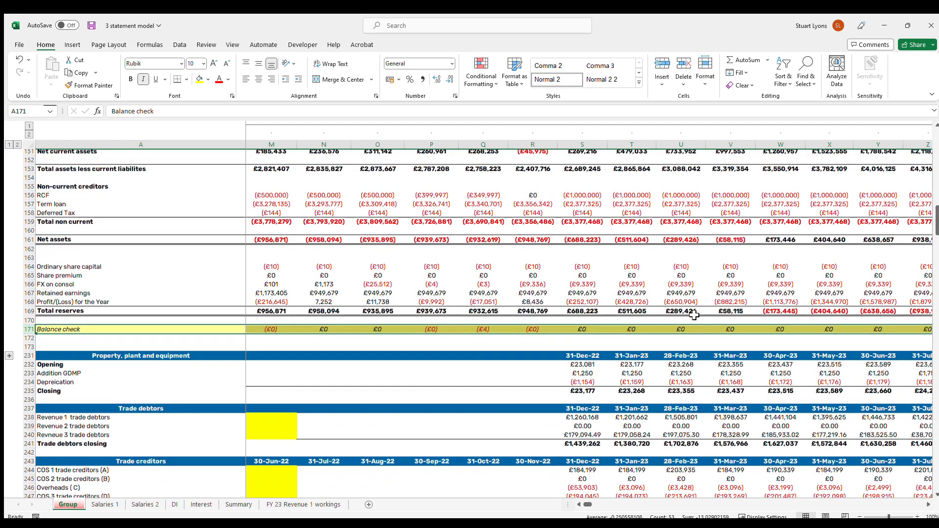
pyautogui.scroll(3, 670, 313)
pyautogui.hscroll(-5, 514, 350)
pyautogui.scroll(14, 514, 350)
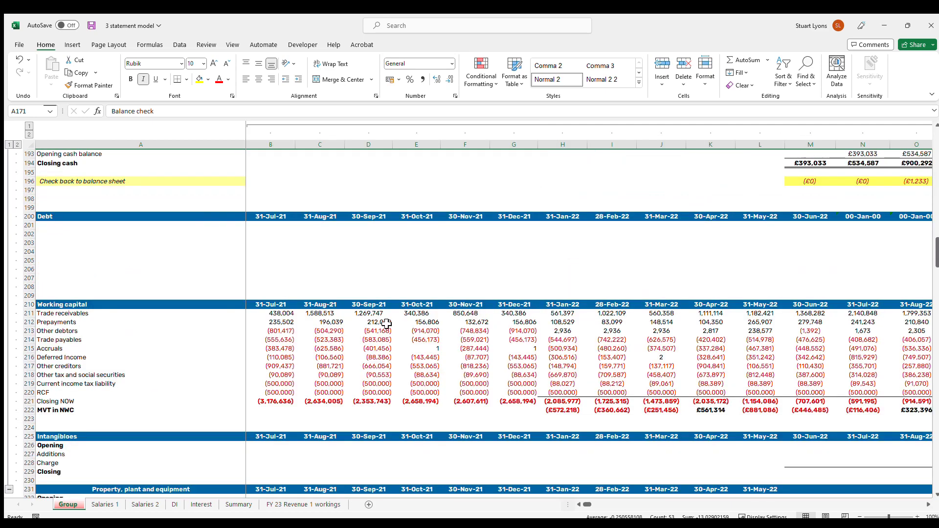
pyautogui.scroll(4, 514, 350)
pyautogui.click(870, 383)
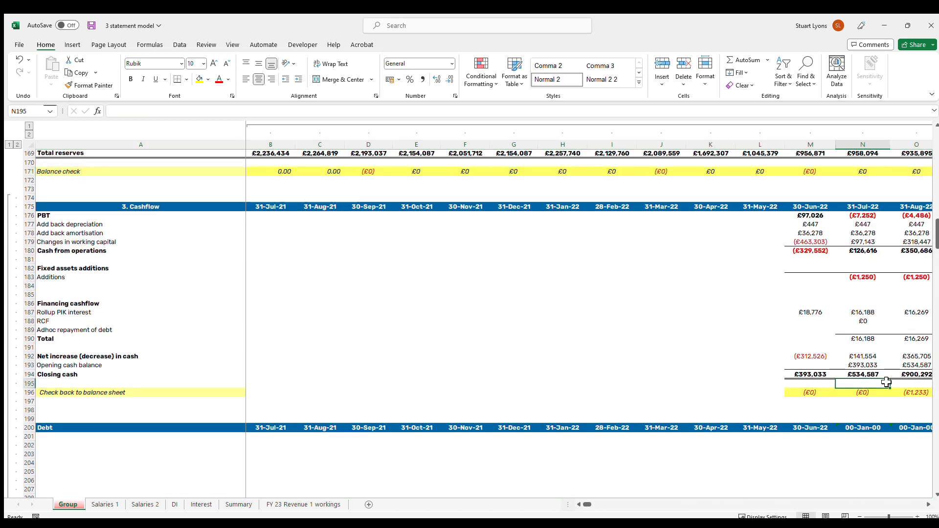
pyautogui.press('Down')
pyautogui.press('Right')
pyautogui.press('Right')
pyautogui.press('Right')
pyautogui.press('Right')
pyautogui.press('Right')
pyautogui.press('Right')
pyautogui.press('Right')
pyautogui.press('Right')
pyautogui.press('Right')
pyautogui.press('Right')
pyautogui.press('Right')
pyautogui.press('Right')
pyautogui.press('Right')
pyautogui.press('Right')
pyautogui.press('Right')
pyautogui.press('Right')
pyautogui.press('Right')
pyautogui.press('Right')
pyautogui.press('Right')
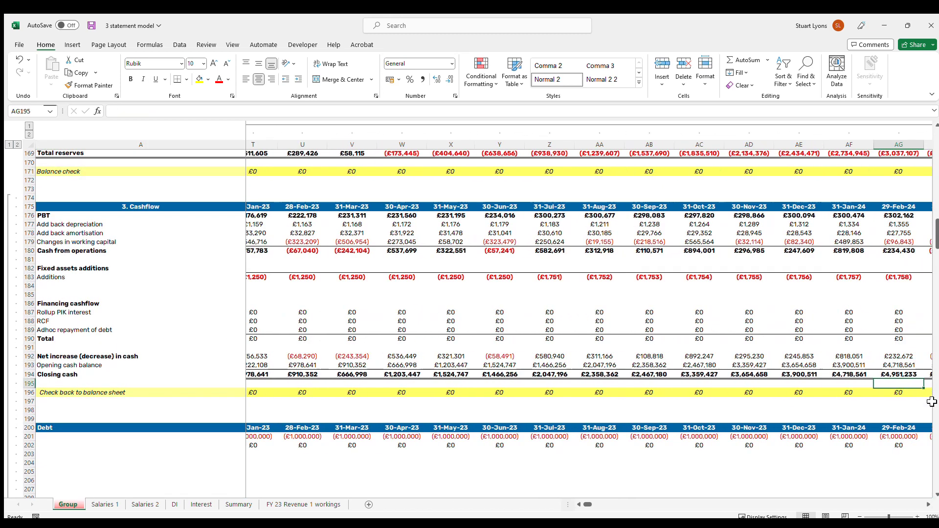
pyautogui.press('Right')
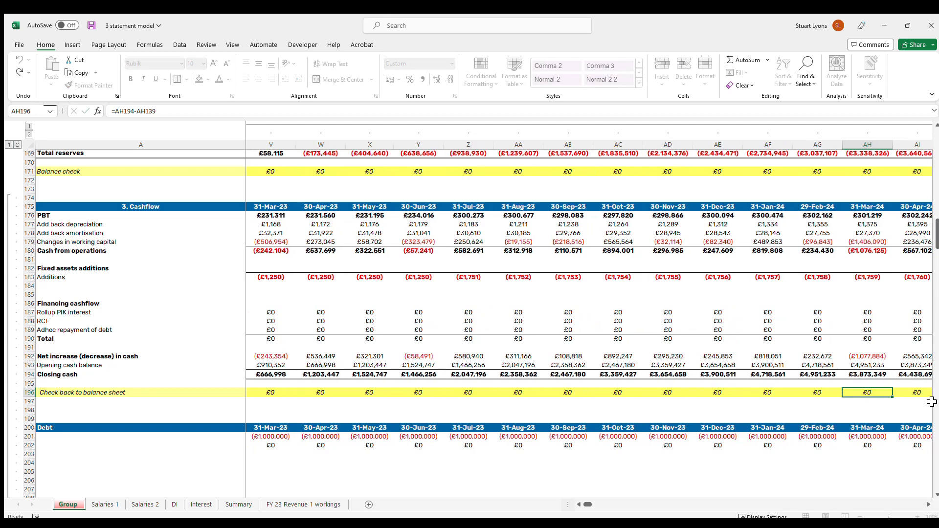
pyautogui.press('Right')
pyautogui.press('Right')
pyautogui.press('Right')
pyautogui.press('Left')
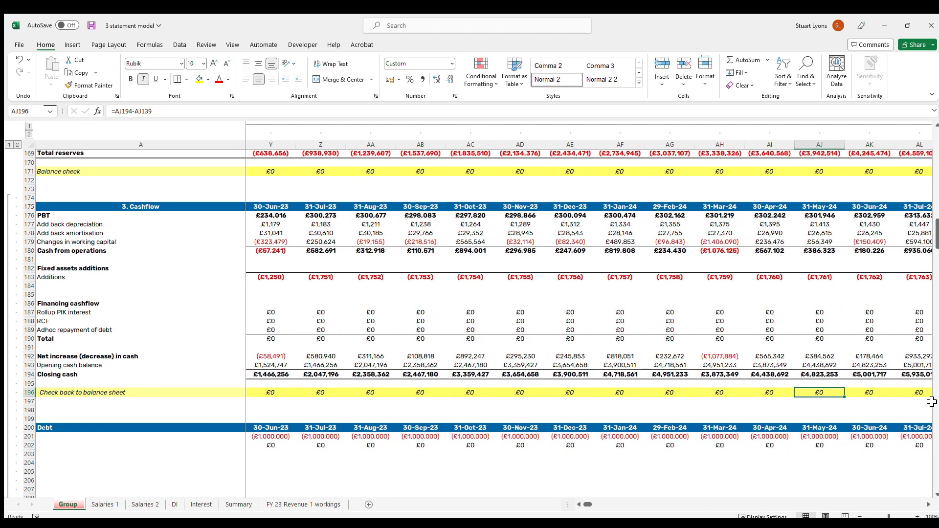
# Compare the 31-May-24 Closing cash formula with the matching Cash & cash equivalents formula in the balance sheet.
pyautogui.press('Up')
pyautogui.press('Up')
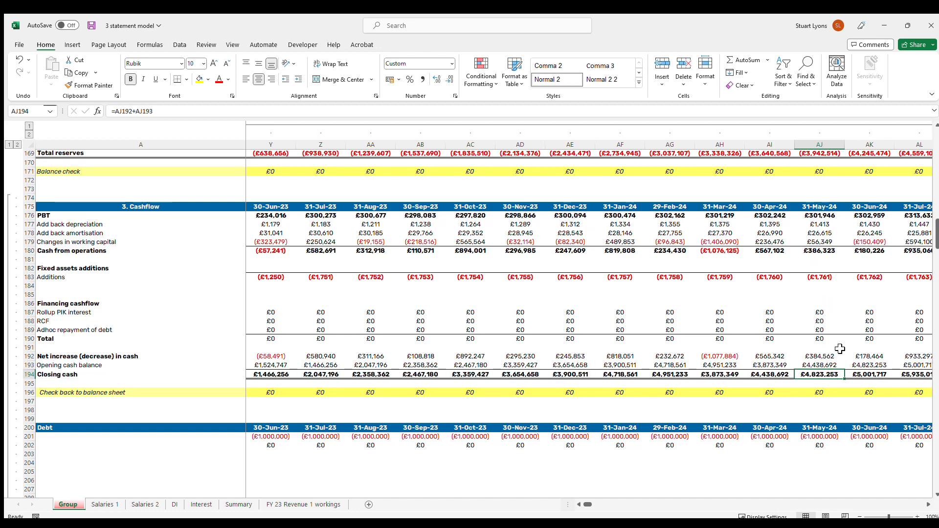
pyautogui.scroll(9, 850, 384)
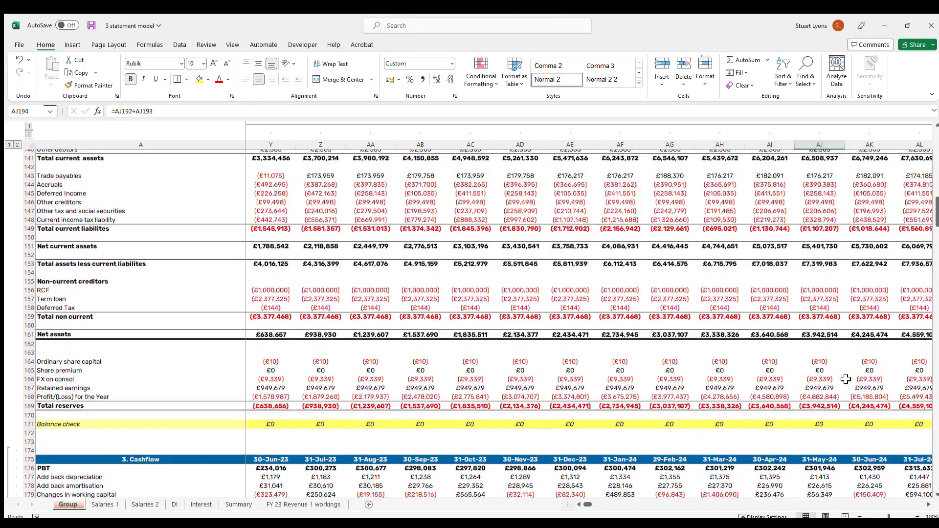
pyautogui.scroll(3, 846, 379)
pyautogui.click(815, 209)
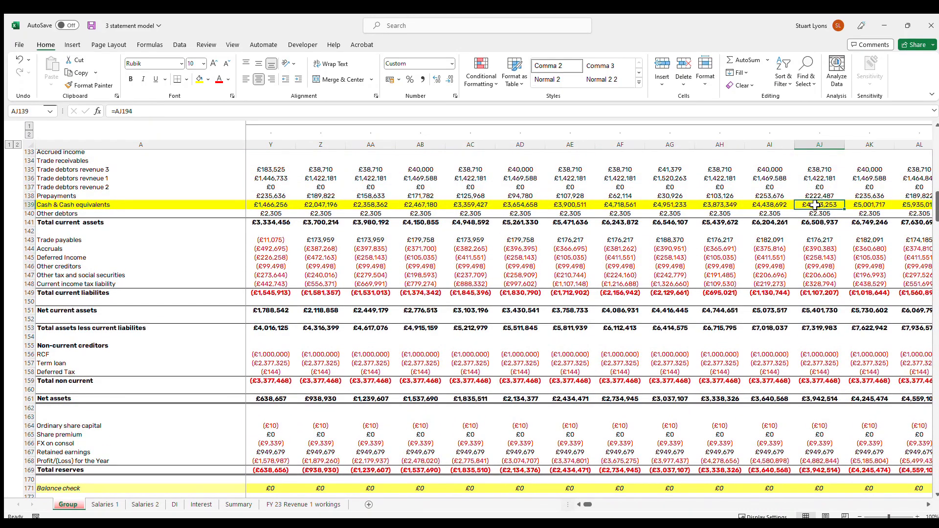
# Inspect the 31-May-24 Check back to balance sheet formula, tracing its references to Closing cash and Cash & cash equivalents.
pyautogui.scroll(-10, 821, 216)
pyautogui.scroll(-4, 825, 229)
pyautogui.click(831, 340)
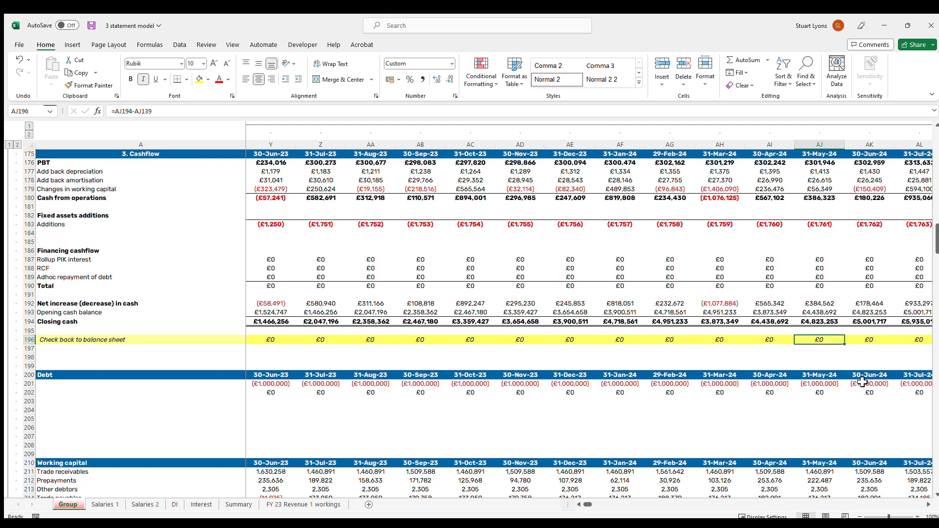
pyautogui.press('F2')
pyautogui.press('Escape')
pyautogui.press('F2')
pyautogui.press('Escape')
pyautogui.press('F2')
pyautogui.press('Escape')
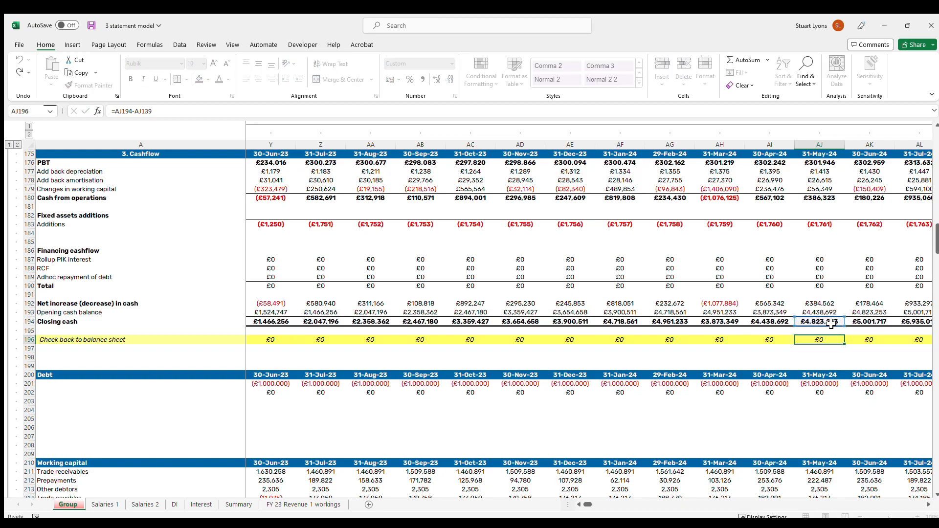
pyautogui.scroll(13, 831, 324)
pyautogui.scroll(-13, 832, 316)
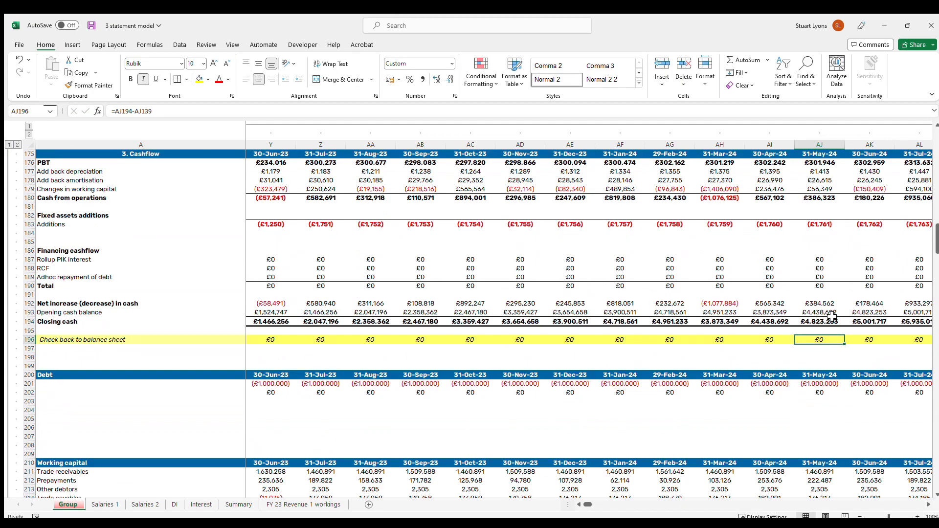
pyautogui.scroll(2, 832, 317)
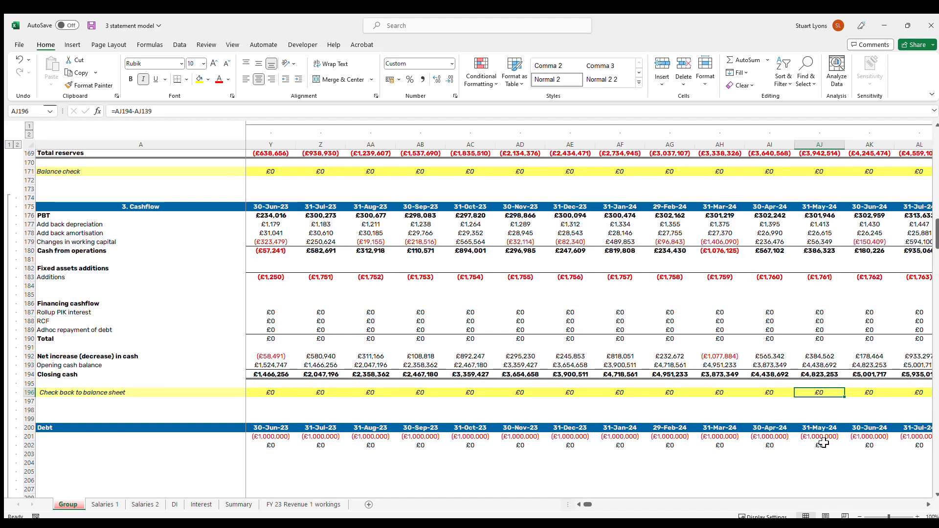
pyautogui.scroll(12, 823, 442)
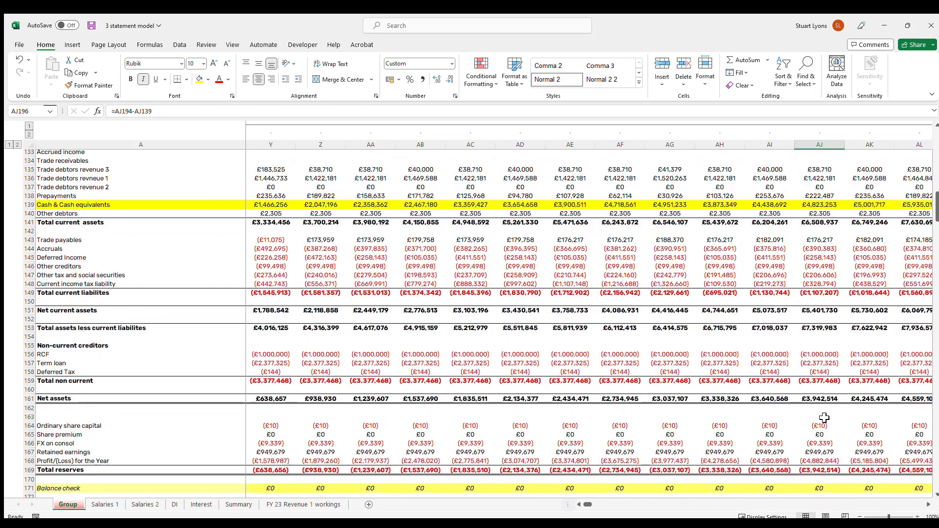
pyautogui.scroll(9, 823, 418)
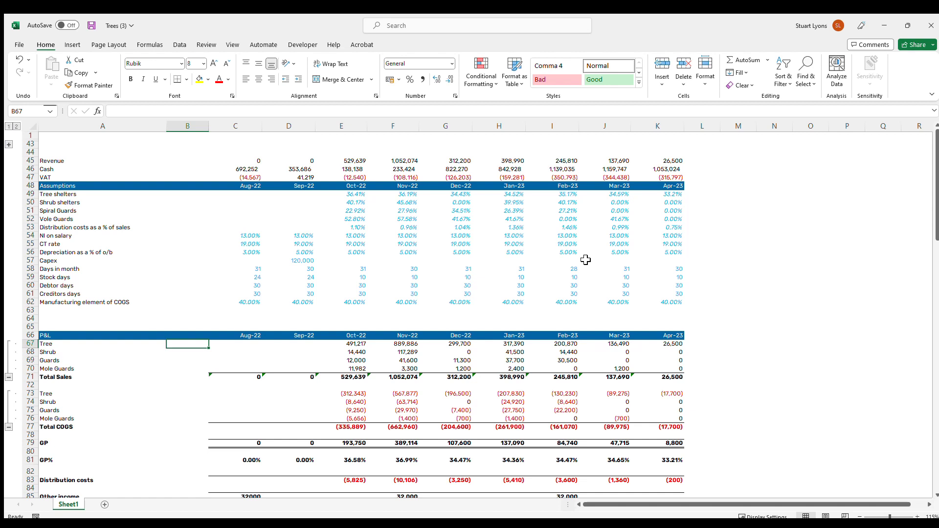
# Review the P&L, Balance sheet and Cashflow operations sections and the supporting schedules down to VAT in the Trees (3) workbook.
pyautogui.click(103, 334)
pyautogui.scroll(-14, 155, 313)
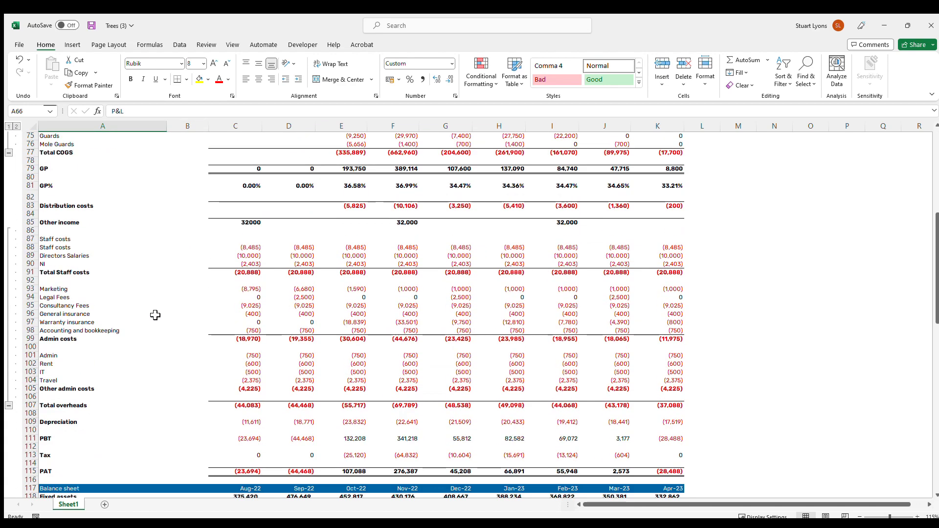
pyautogui.click(114, 413)
pyautogui.scroll(-1, 115, 414)
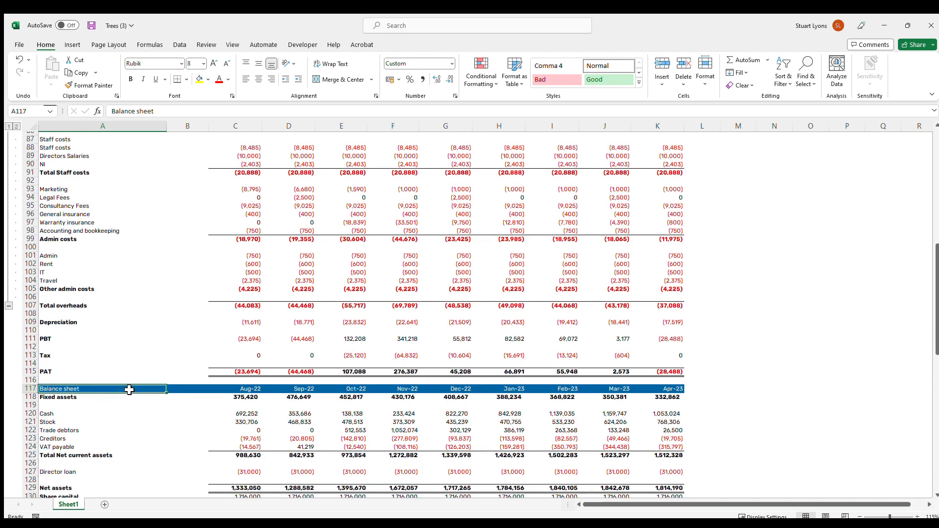
pyautogui.scroll(-7, 147, 328)
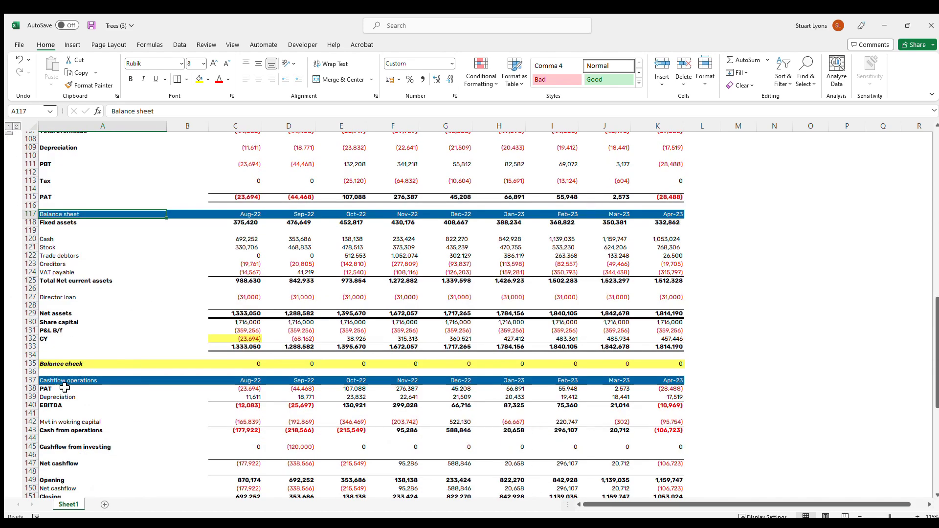
pyautogui.click(71, 381)
pyautogui.scroll(12, 290, 382)
pyautogui.scroll(-20, 290, 382)
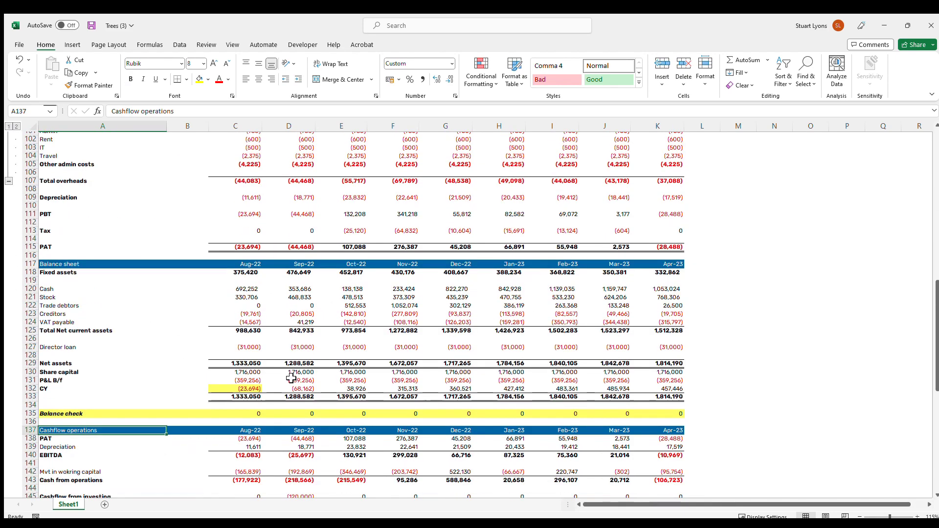
pyautogui.scroll(10, 292, 383)
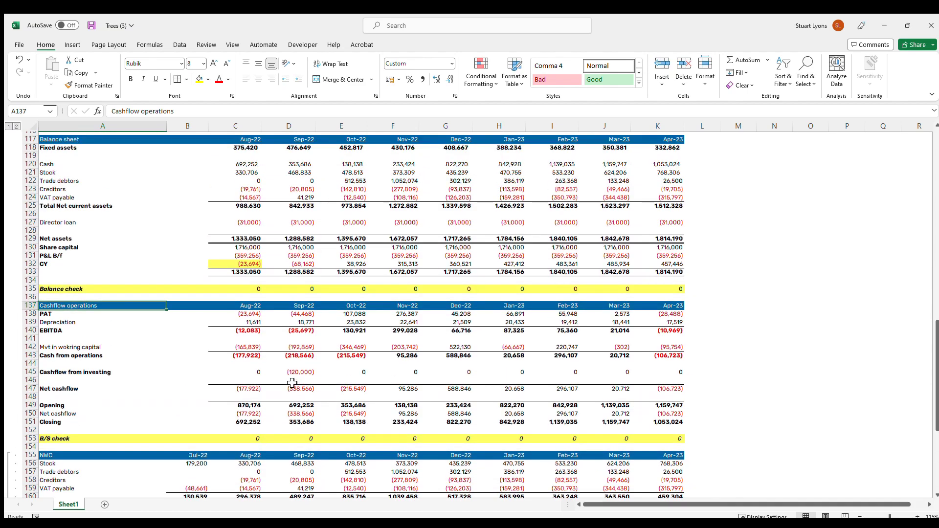
pyautogui.scroll(-6, 291, 381)
pyautogui.scroll(-10, 288, 383)
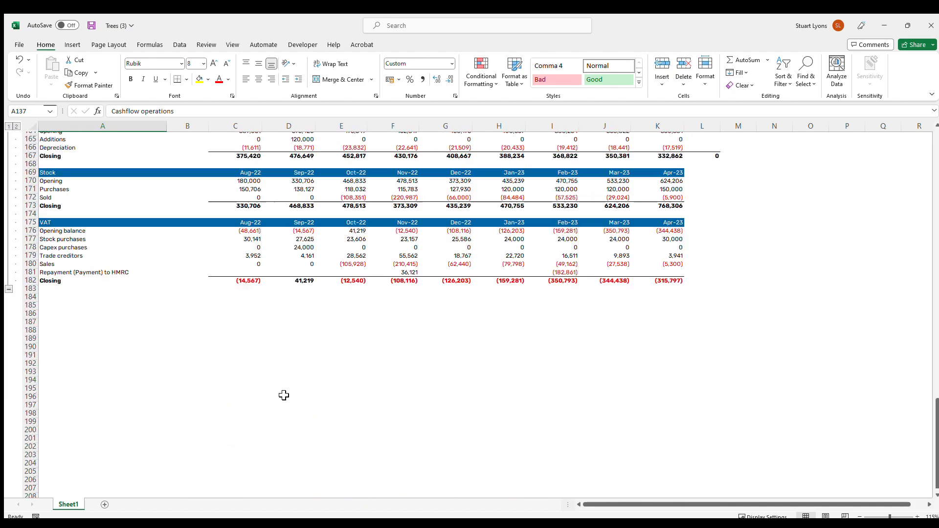
pyautogui.scroll(20, 284, 394)
pyautogui.scroll(14, 289, 404)
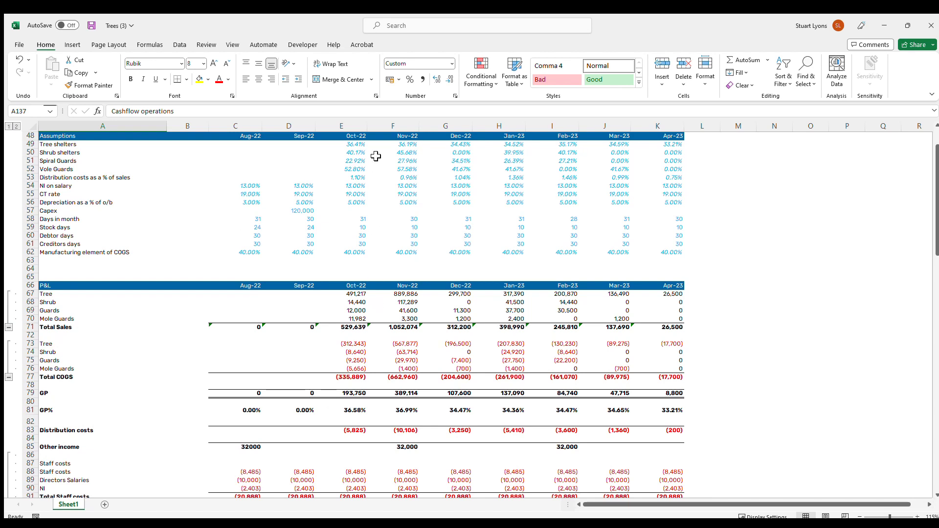
# Inspect the Oct-22 Tree, Shrub, Guards and Mole Guards sales inputs and the Total Sales formula that sums them.
pyautogui.click(358, 293)
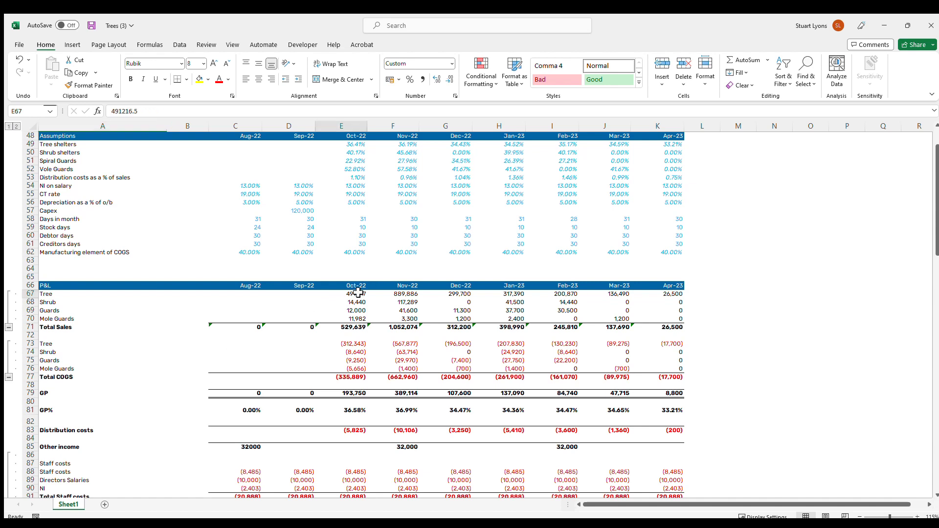
pyautogui.moveTo(46, 294); pyautogui.dragTo(59, 320)
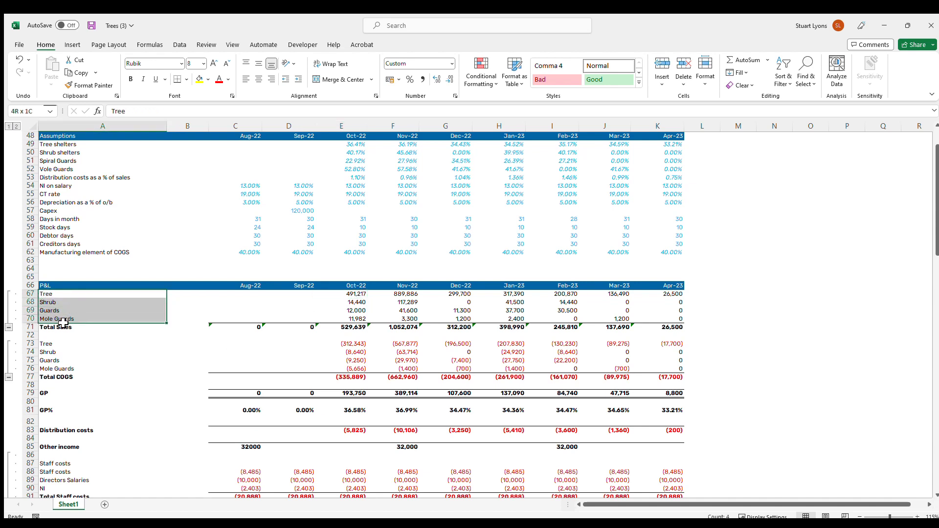
pyautogui.click(113, 368)
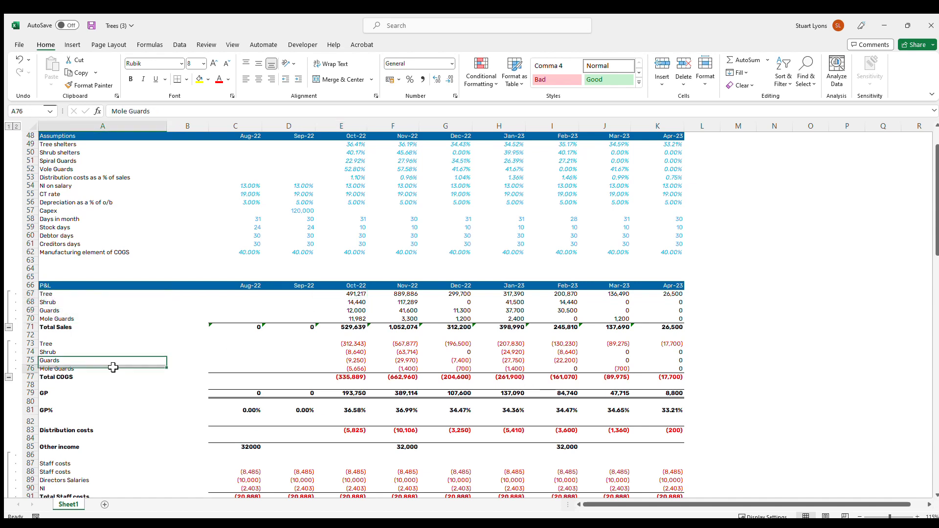
pyautogui.moveTo(55, 293); pyautogui.dragTo(71, 320)
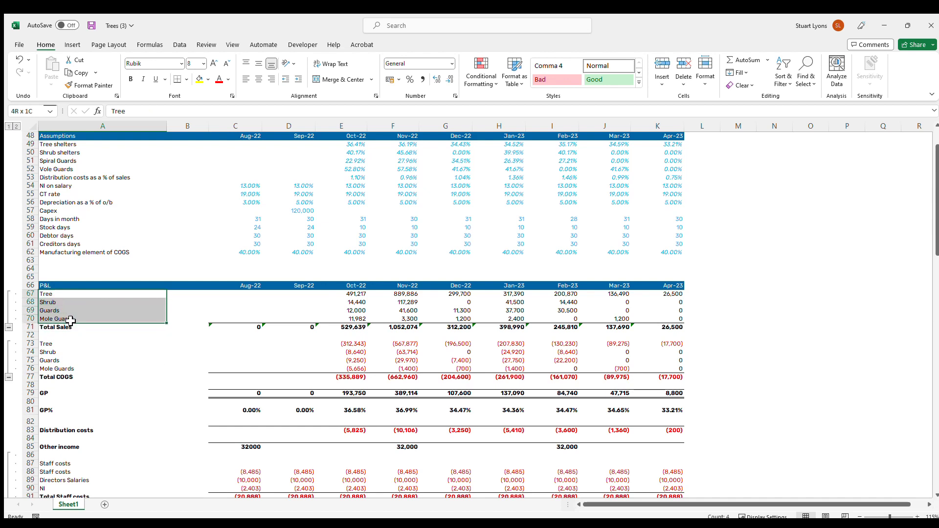
pyautogui.click(362, 295)
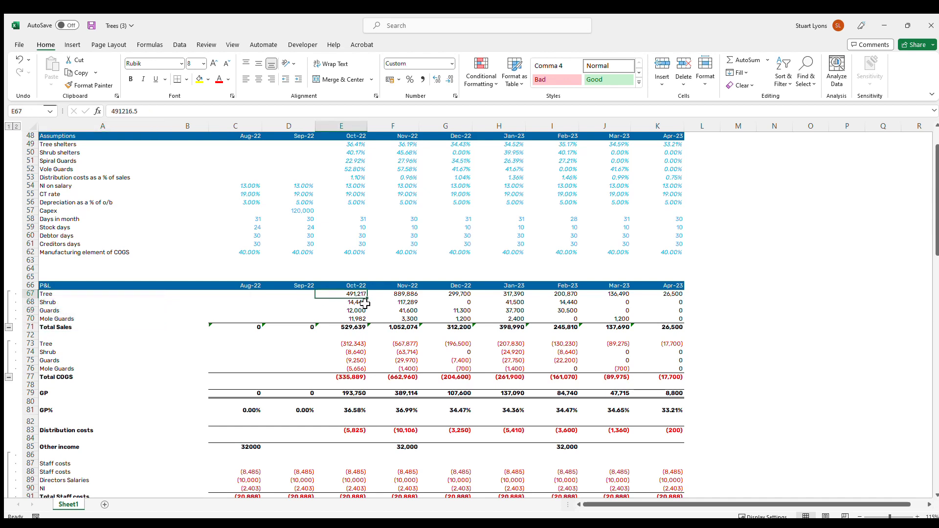
pyautogui.click(365, 303)
pyautogui.click(366, 310)
pyautogui.click(356, 321)
pyautogui.click(364, 328)
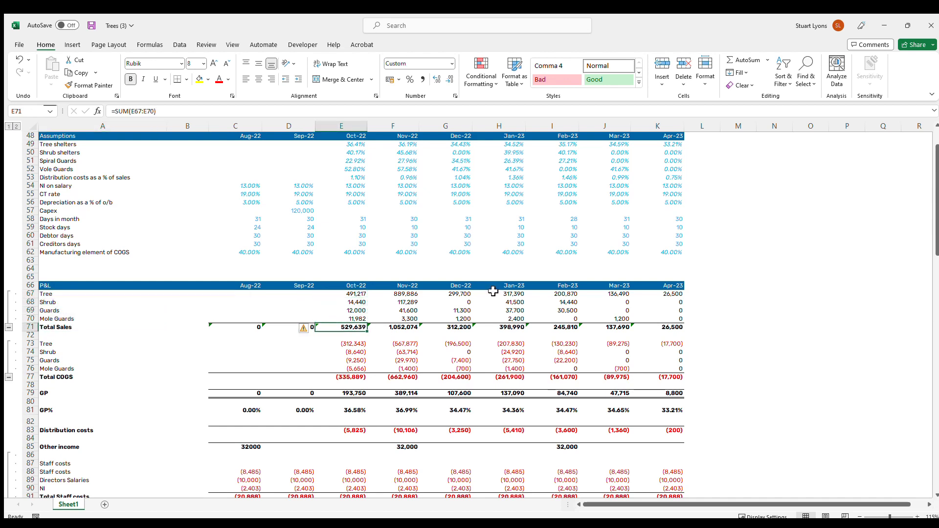
pyautogui.press('F2')
pyautogui.press('Escape')
# Inspect the Oct-22 Tree cost of sales formula and trace its references to Tree sales and the margin assumption.
pyautogui.click(354, 346)
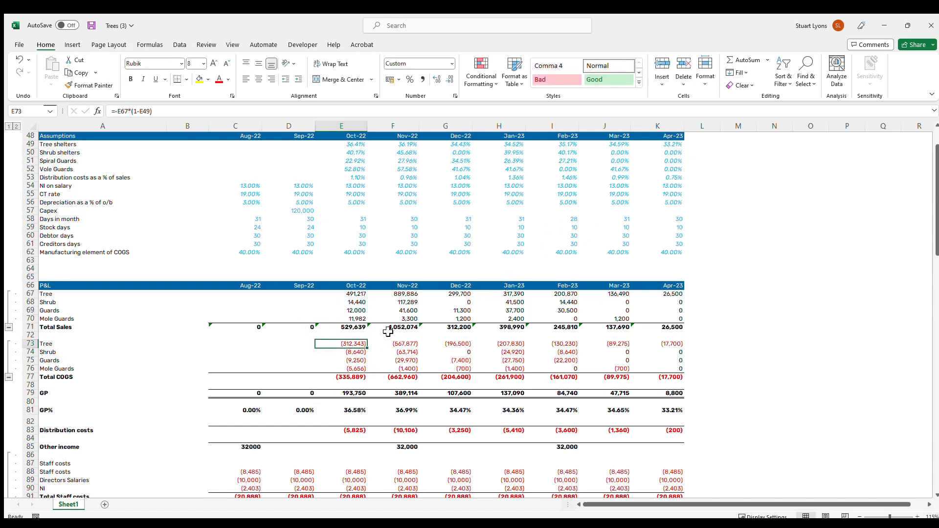
pyautogui.press('F2')
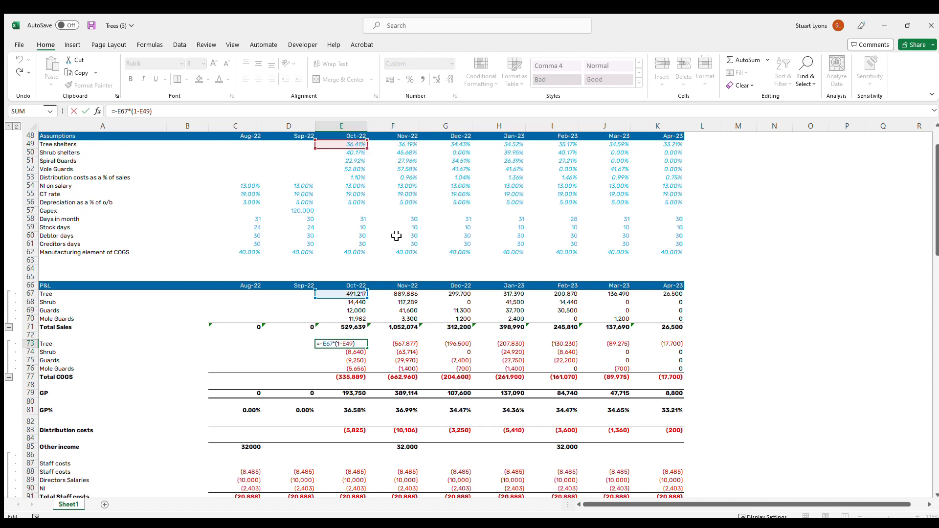
pyautogui.hotkey('ctrl', 'Return')
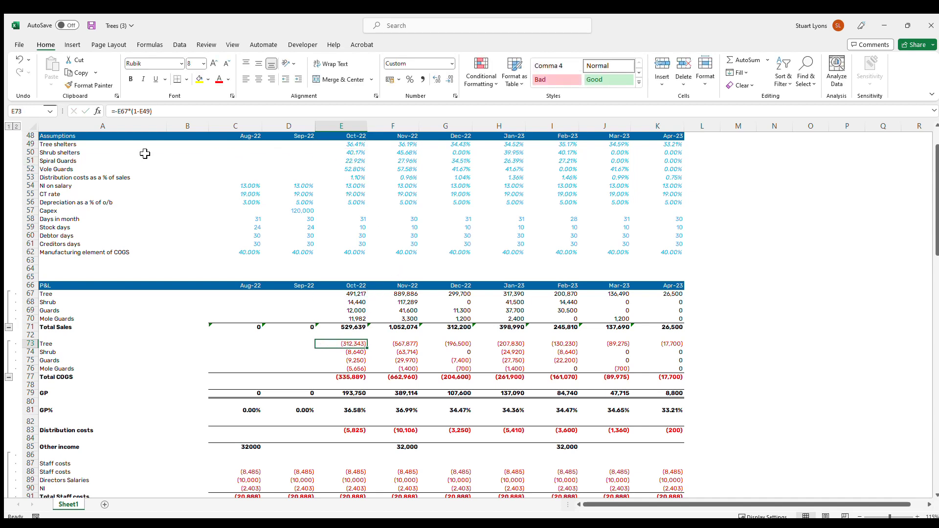
# Copy the P&L sales labels Tree, Shrub, Guards and Mole Guards over the first four Assumptions labels in A49:A52.
pyautogui.click(98, 153)
pyautogui.moveTo(53, 296); pyautogui.dragTo(64, 319)
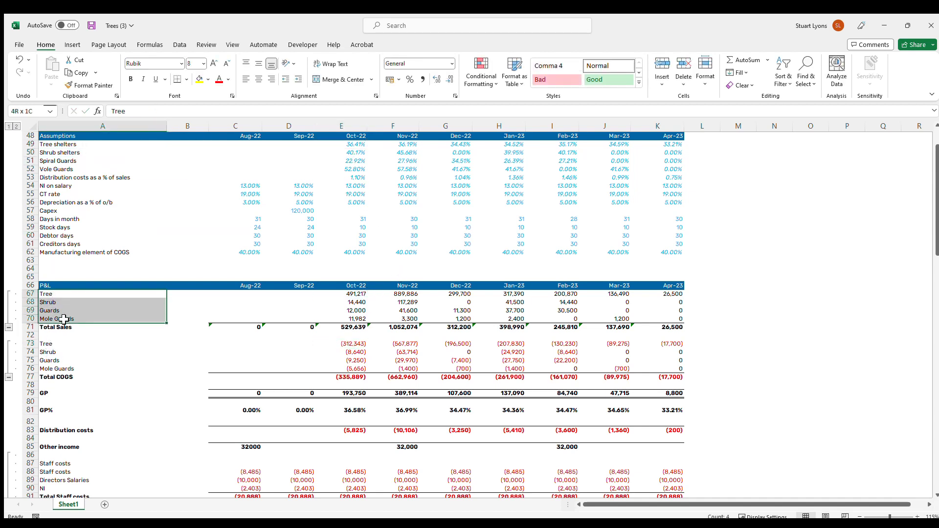
pyautogui.hotkey('ctrl', 'c')
pyautogui.click(74, 147)
pyautogui.hotkey('ctrl', 'v')
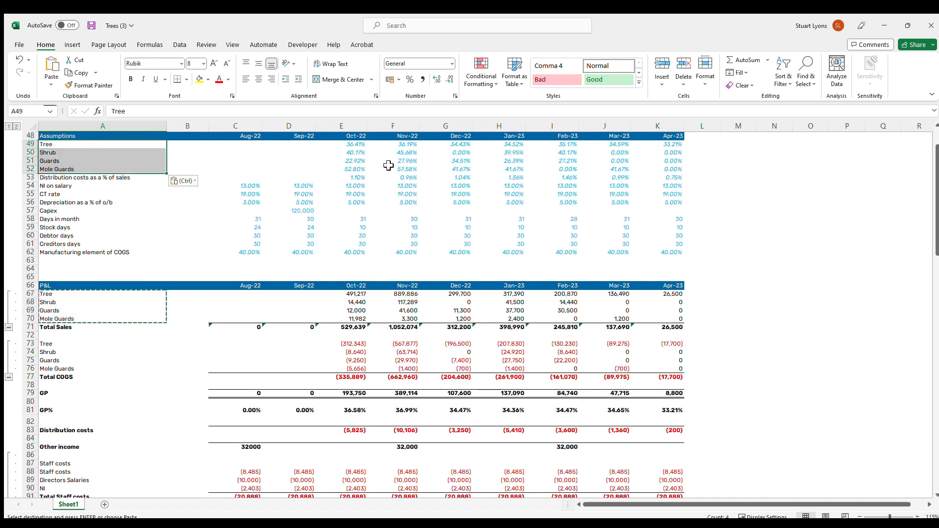
# Recheck the references in the Oct-22 Tree cost of sales formula and select the Oct-22 Tree sales figure.
pyautogui.doubleClick(361, 347)
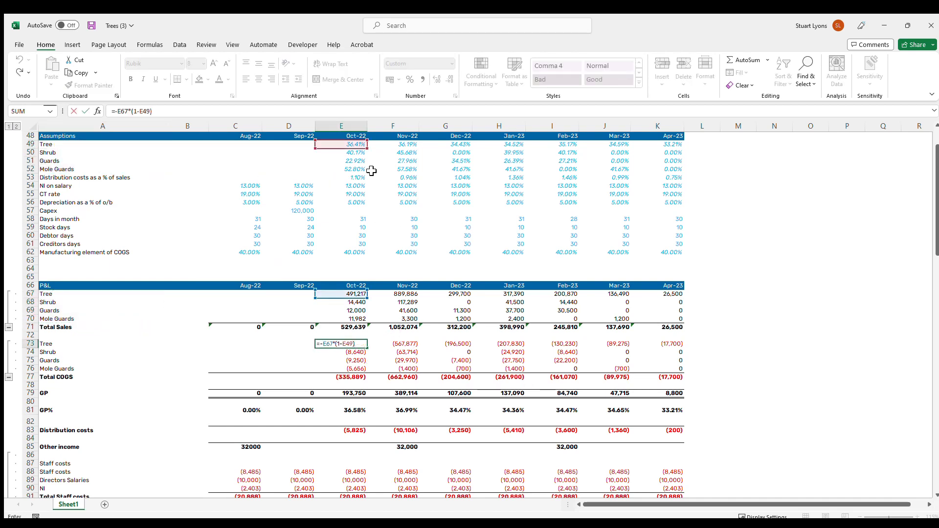
pyautogui.press('Escape')
pyautogui.click(356, 294)
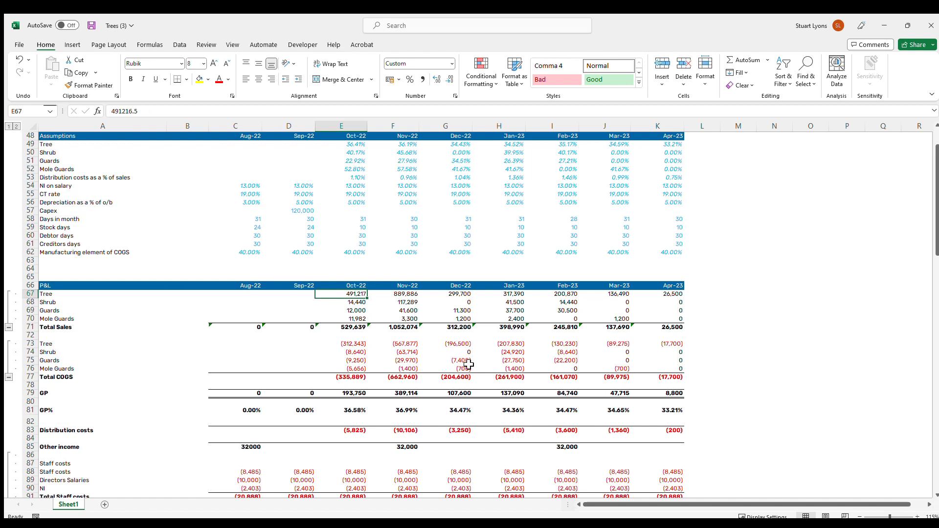
# Inspect the Oct-22 cost of sales formulas for Tree, Shrub, Guards and Mole Guards and their sales and margin references.
pyautogui.doubleClick(361, 344)
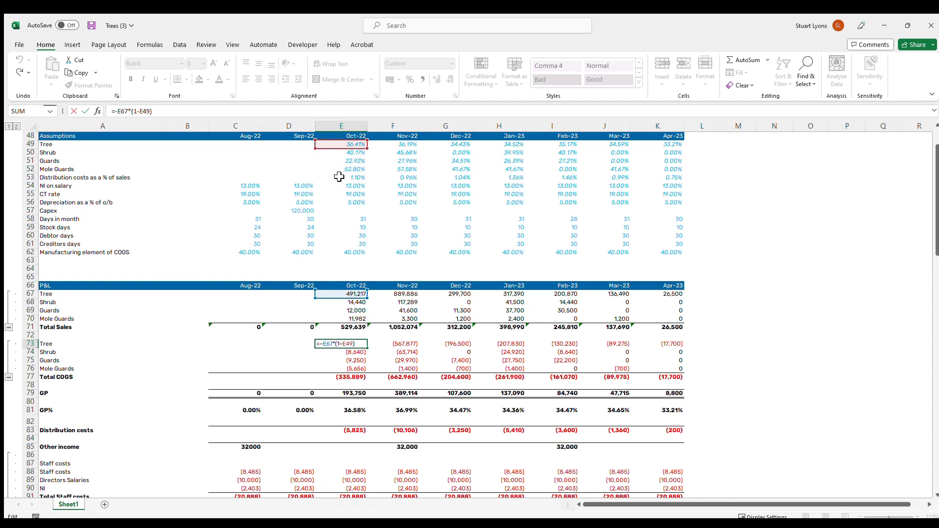
pyautogui.press('Escape')
pyautogui.doubleClick(362, 353)
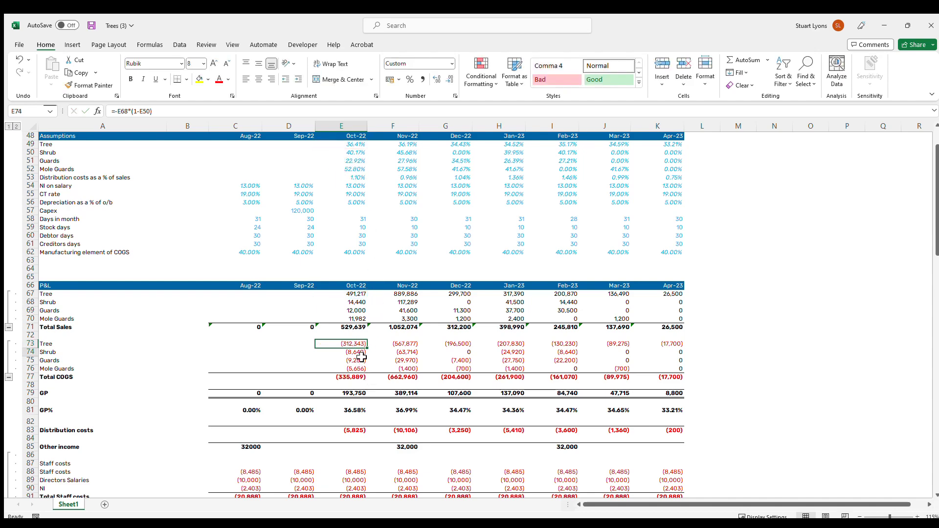
pyautogui.press('Escape')
pyautogui.press('Down')
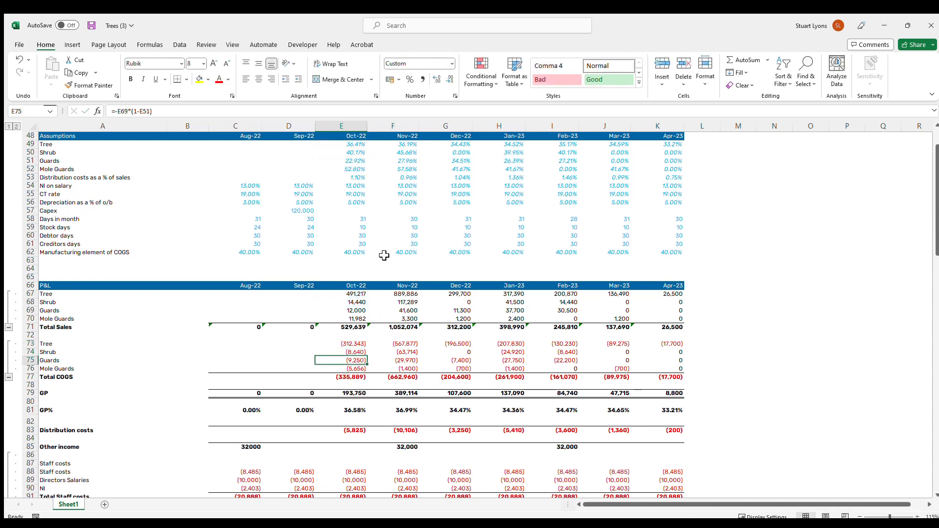
pyautogui.press('F2')
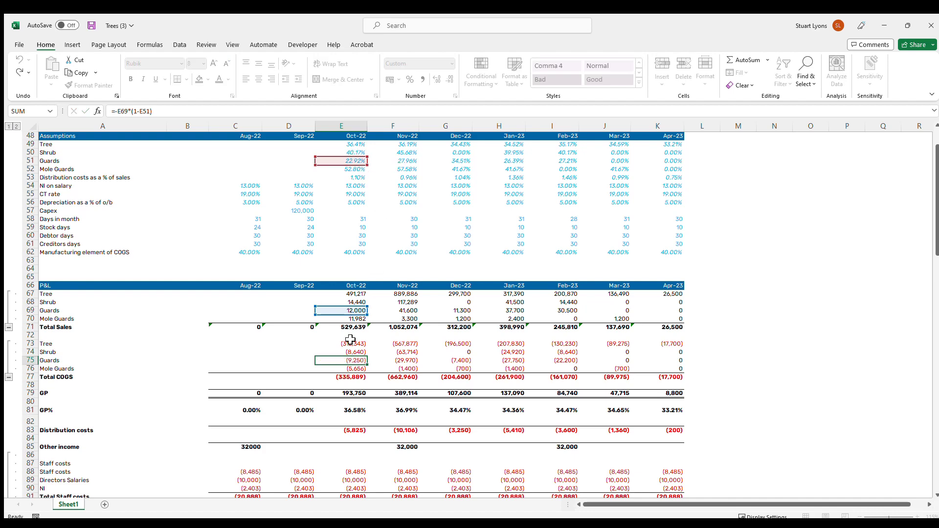
pyautogui.press('Escape')
pyautogui.press('Down')
pyautogui.press('Down')
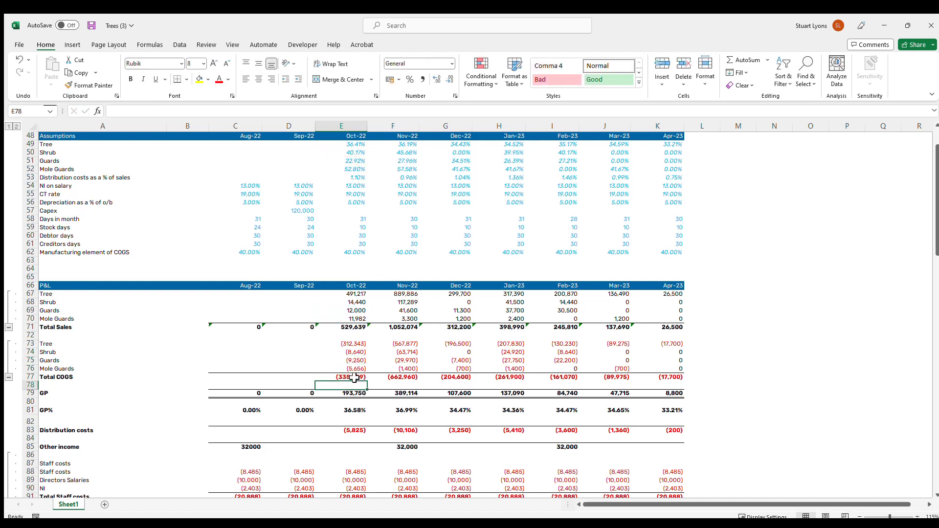
# Inspect the Oct-22 GP and Distribution costs formulas and trace the cells they reference.
pyautogui.press('F2')
pyautogui.press('Escape')
pyautogui.press('Down')
pyautogui.press('Down')
pyautogui.press('F2')
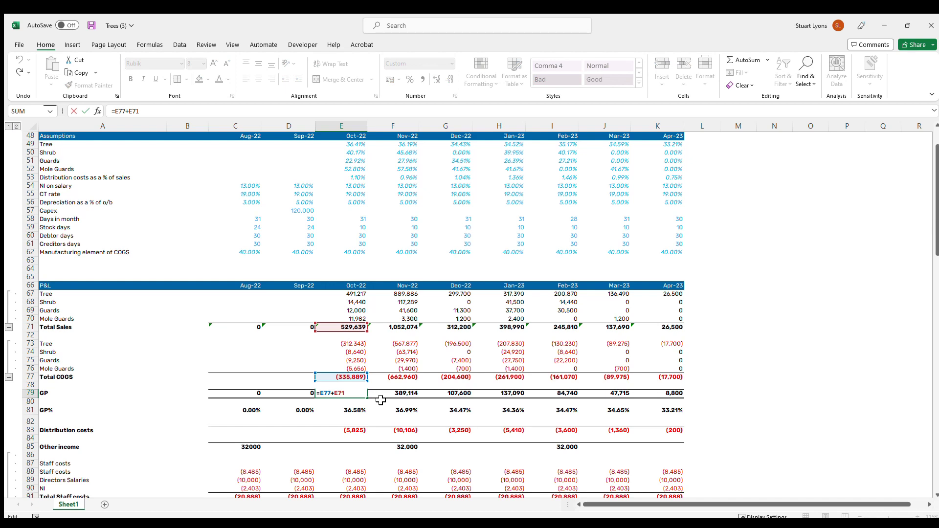
pyautogui.press('Escape')
pyautogui.press('Down')
pyautogui.press('Down')
pyautogui.press('Down')
pyautogui.press('Down')
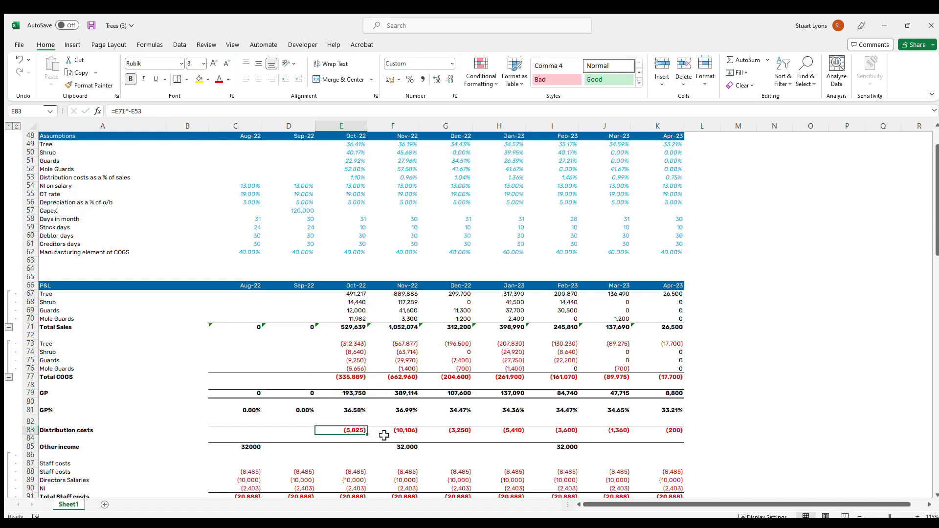
pyautogui.press('F2')
pyautogui.press('Escape')
# Highlight the Oct-22 P&L figures from Tree sales down to GP and recheck the Tree cost of sales and GP formulas.
pyautogui.moveTo(352, 294); pyautogui.dragTo(363, 397)
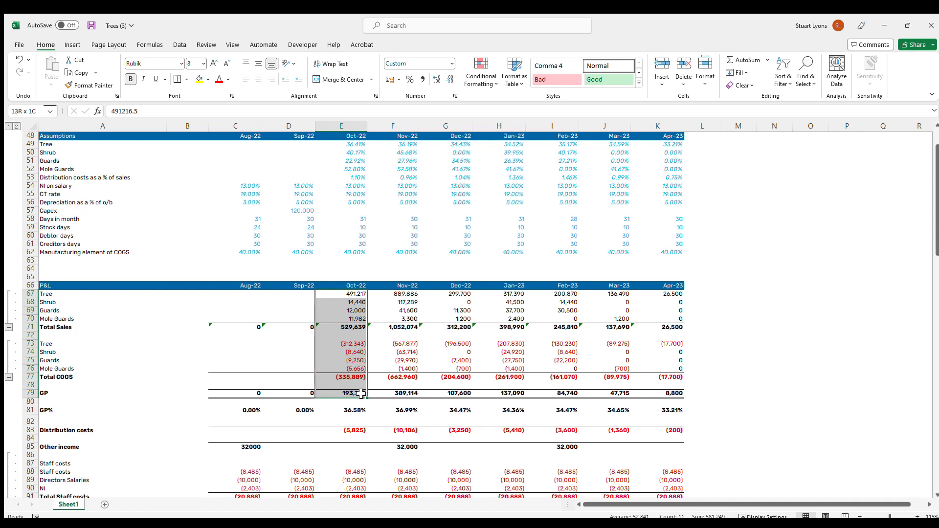
pyautogui.moveTo(362, 394); pyautogui.dragTo(361, 394)
pyautogui.click(357, 394)
pyautogui.moveTo(352, 302); pyautogui.dragTo(364, 324)
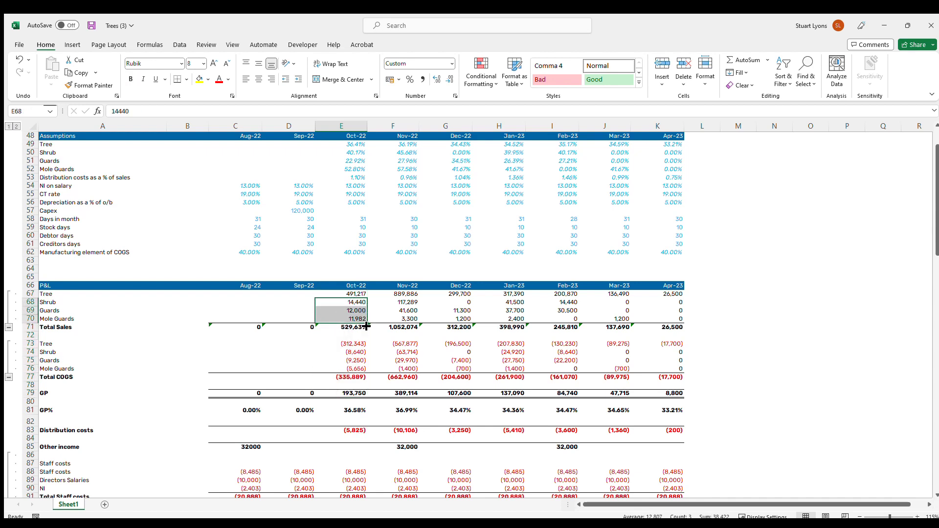
pyautogui.click(362, 295)
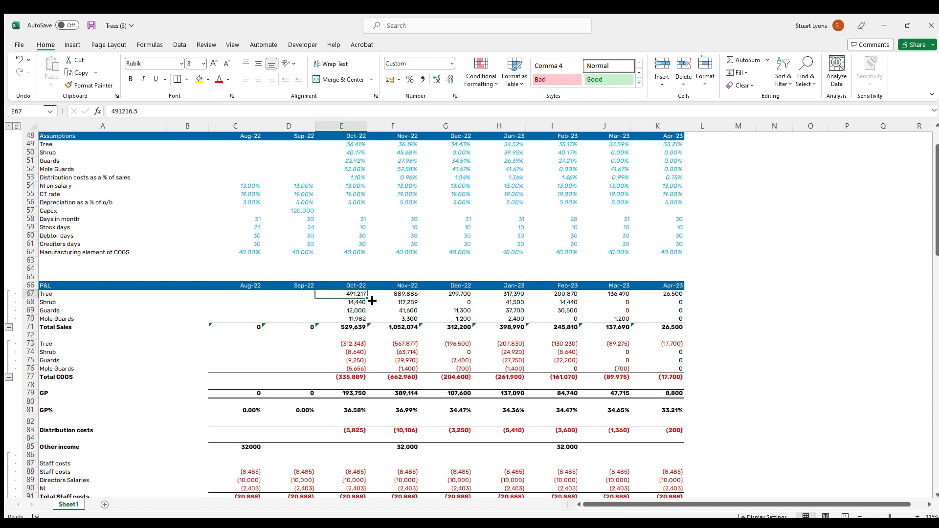
pyautogui.click(342, 345)
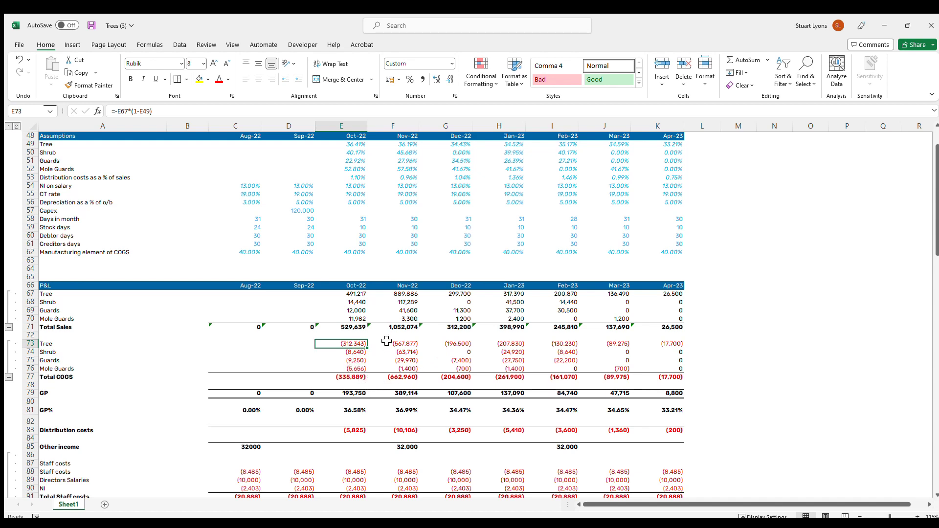
pyautogui.click(354, 394)
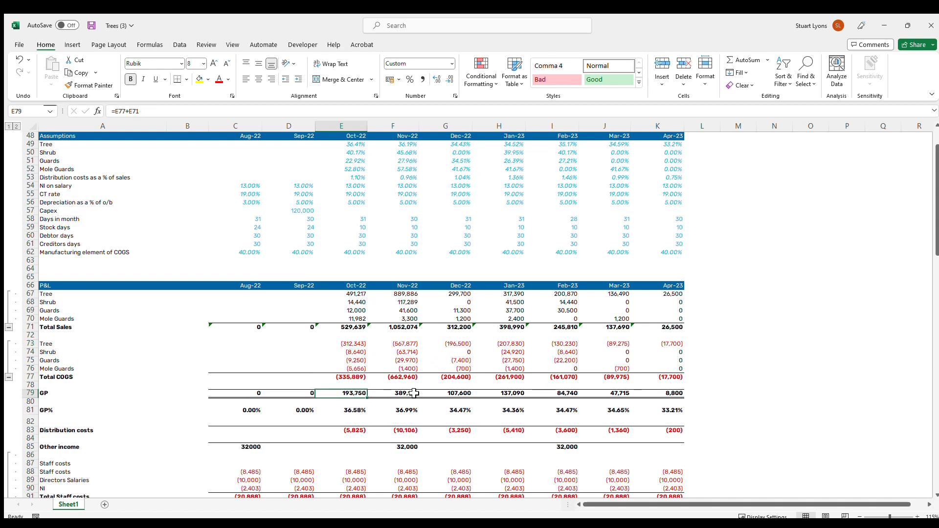
pyautogui.press('F2')
pyautogui.press('Escape')
# Point out the Oct-22 sales and cost of sales lines and highlight the block from Tree sales to Total COGS (E67:E77).
pyautogui.click(357, 294)
pyautogui.click(357, 318)
pyautogui.click(358, 344)
pyautogui.click(359, 369)
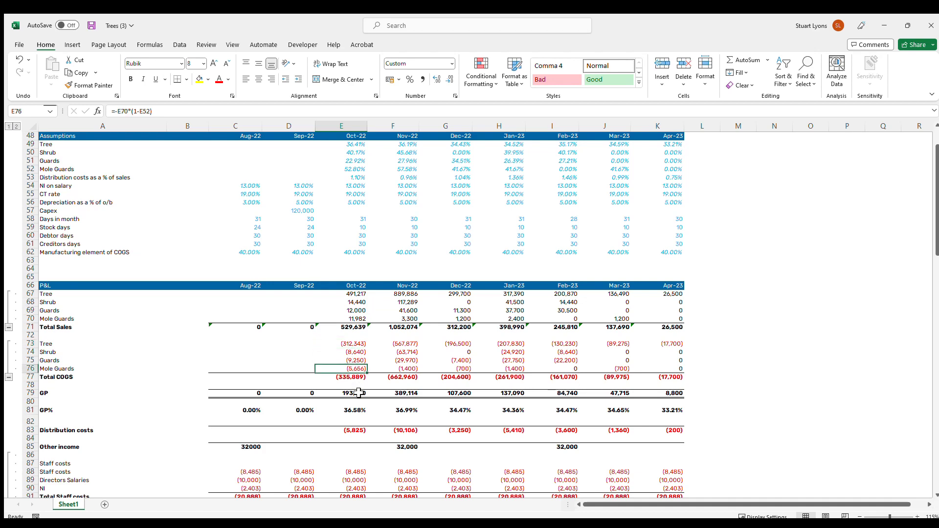
pyautogui.moveTo(356, 294); pyautogui.dragTo(358, 378)
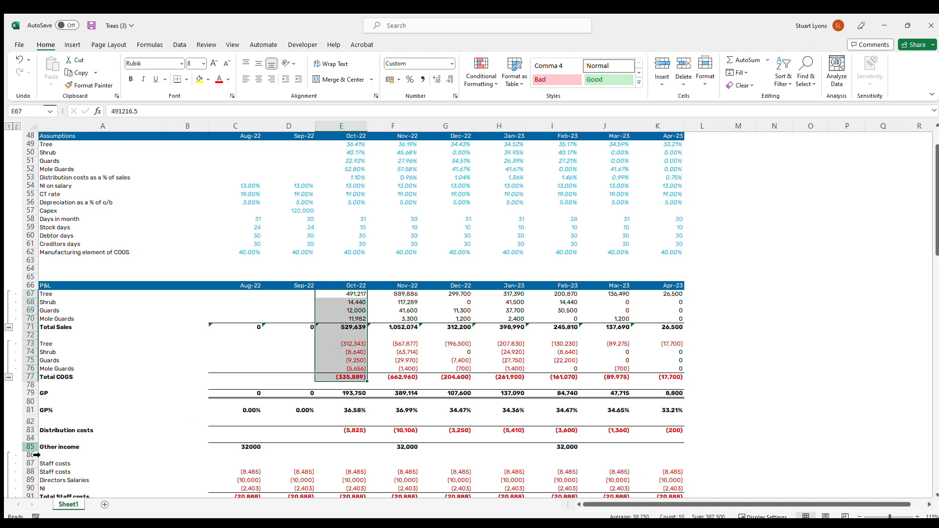
# Collapse the grouped staff and admin cost rows 86 to 106 above Total overheads in the P&L.
pyautogui.scroll(-6, 36, 455)
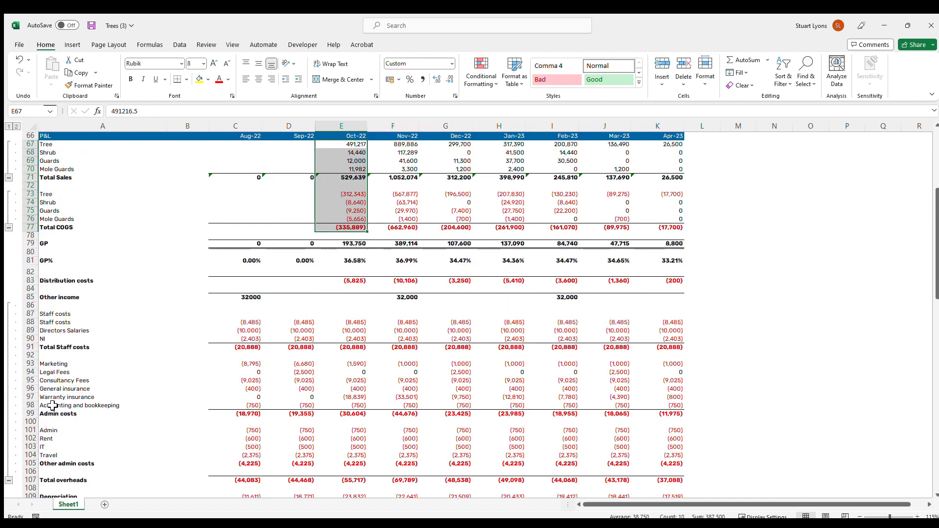
pyautogui.scroll(-1, 52, 406)
pyautogui.scroll(3, 37, 459)
pyautogui.scroll(-1, 35, 455)
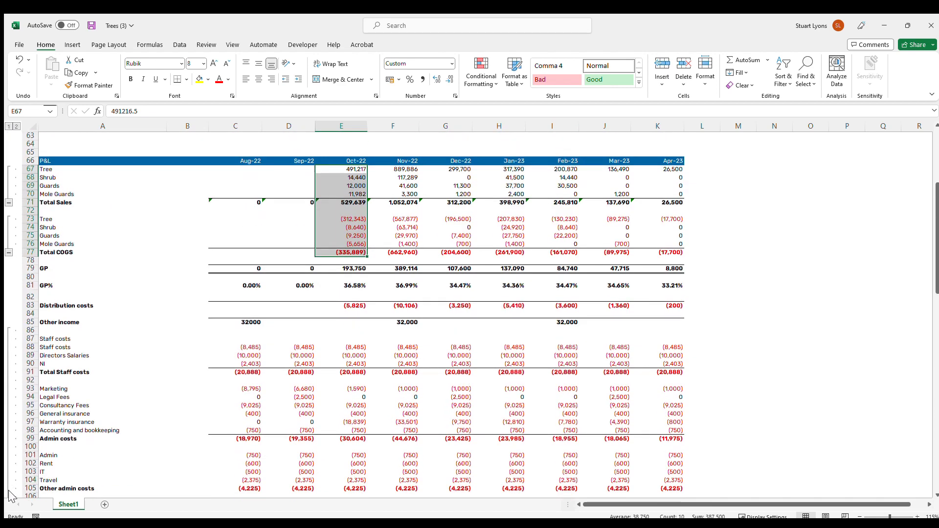
pyautogui.scroll(-2, 10, 491)
pyautogui.click(8, 434)
pyautogui.scroll(2, 324, 216)
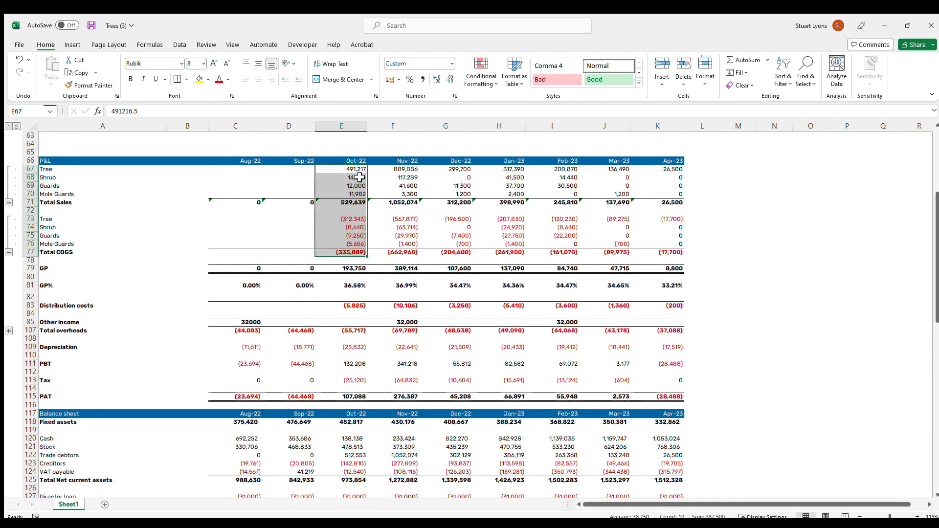
# Highlight the Oct-22 P&L figures from sales through COGS to GP, ending on the four sales lines in E67:E70.
pyautogui.moveTo(358, 170); pyautogui.dragTo(356, 260)
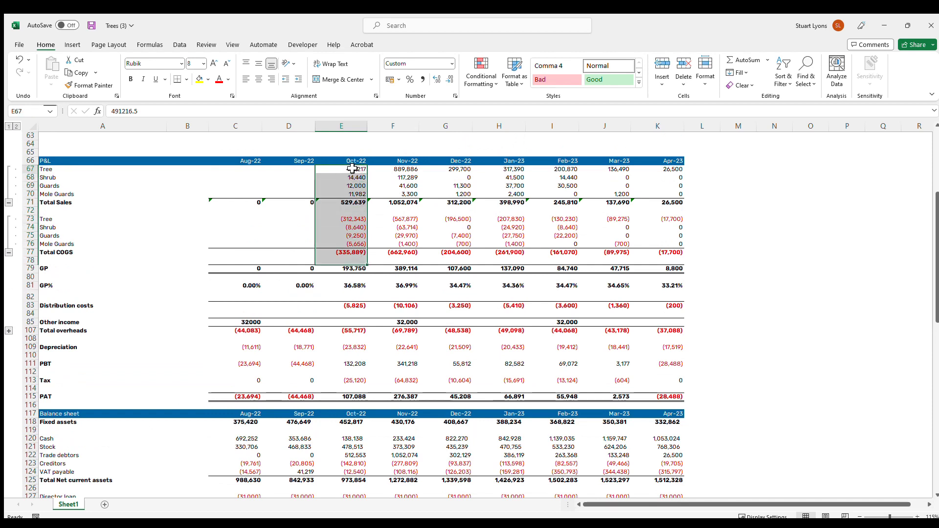
pyautogui.moveTo(353, 169); pyautogui.dragTo(364, 264)
pyautogui.click(364, 268)
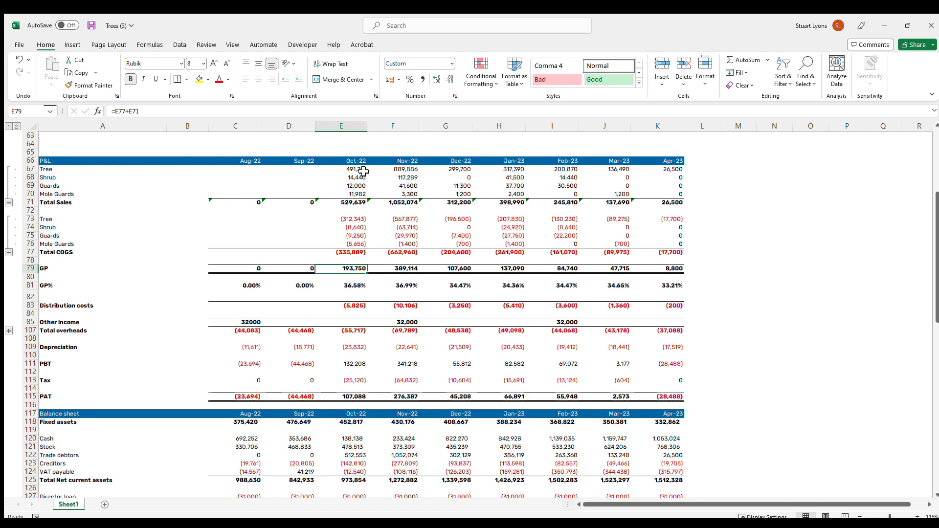
pyautogui.moveTo(362, 169); pyautogui.dragTo(366, 194)
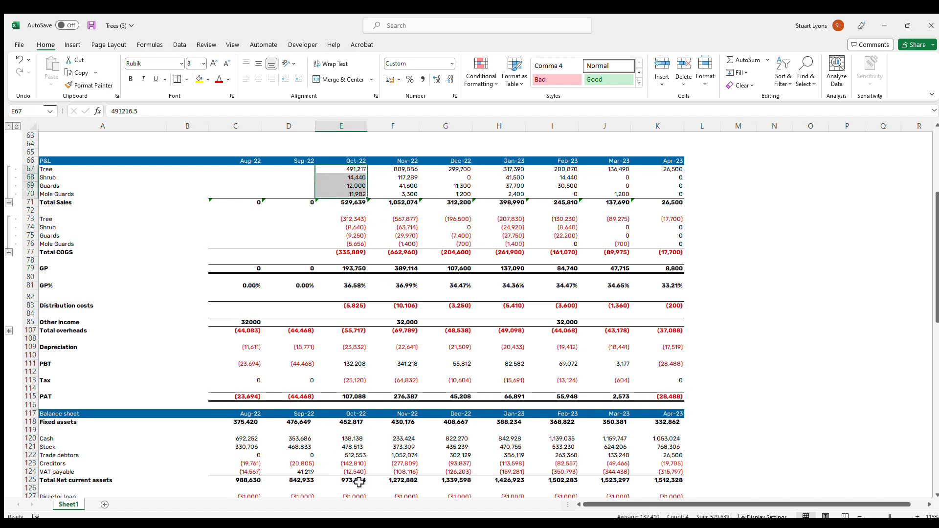
# Inspect the Oct-22 Trade debtors formula in the balance sheet and trace it to Total Sales, Debtor days and Days in month.
pyautogui.click(352, 455)
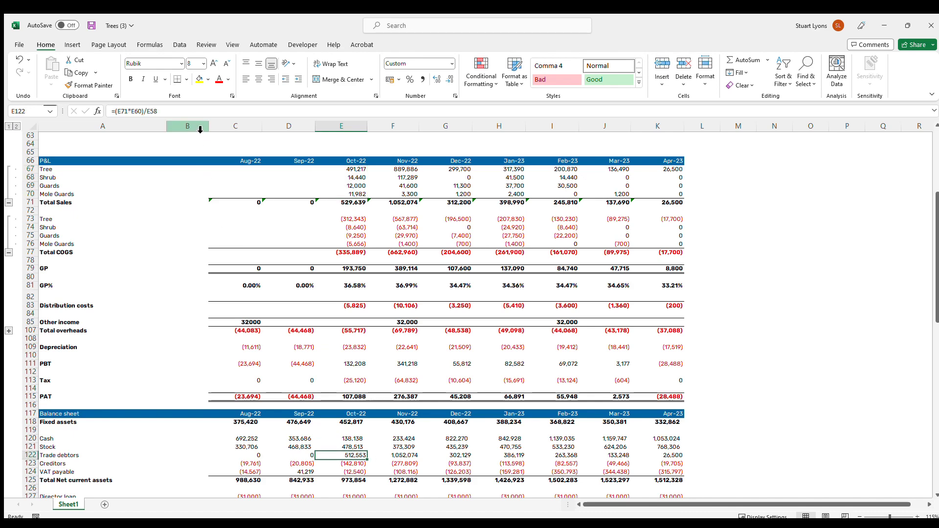
pyautogui.press('F2')
pyautogui.scroll(4, 360, 391)
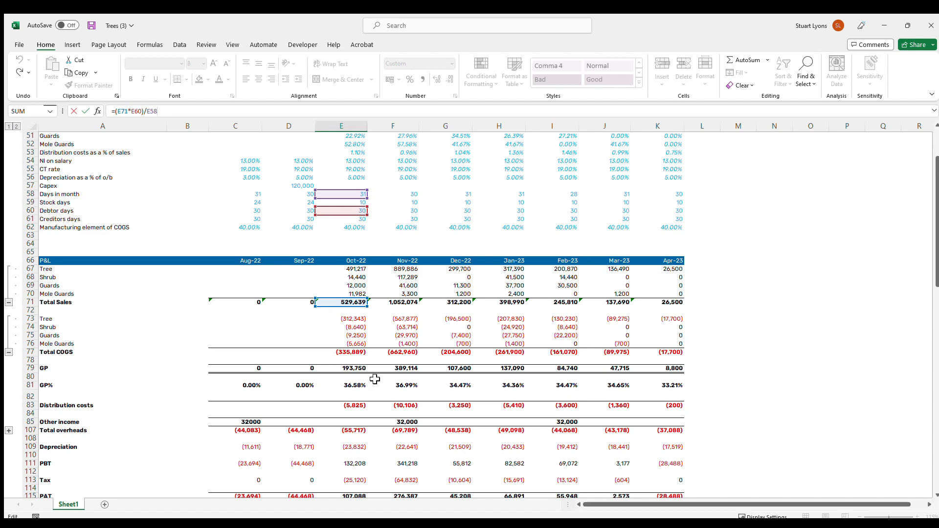
pyautogui.hotkey('ctrl', 'Return')
# Copy the Oct-22 Trade debtors formula into the Nov-22 Trade debtors cell.
pyautogui.scroll(-7, 342, 303)
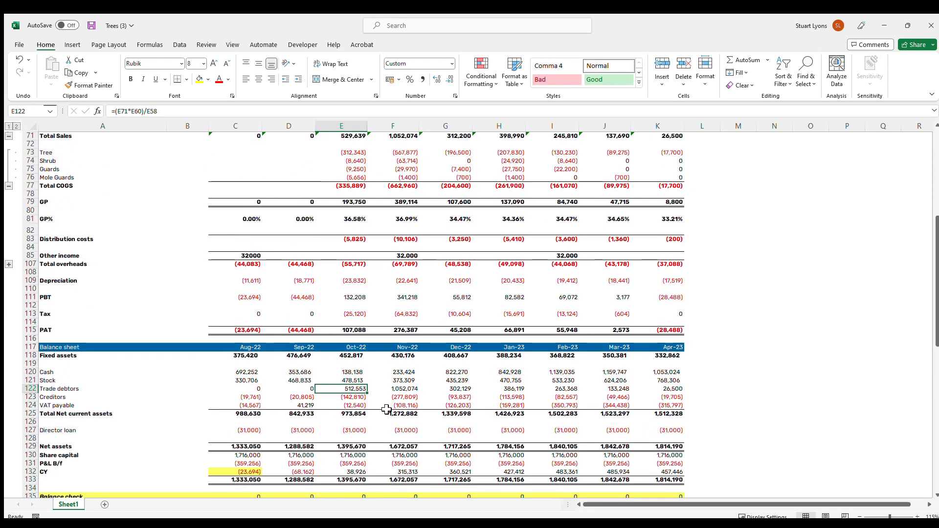
pyautogui.hotkey('ctrl', 'c')
pyautogui.press('Right')
pyautogui.hotkey('ctrl', 'v')
# Trace the references in the Nov-22 Trade debtors formula and check the formulas along the row to Apr-23.
pyautogui.press('F2')
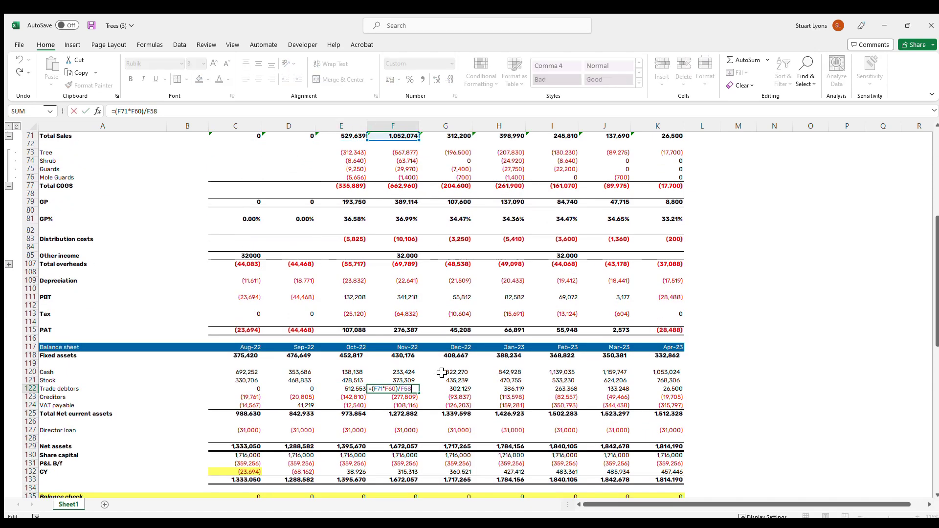
pyautogui.scroll(6, 442, 367)
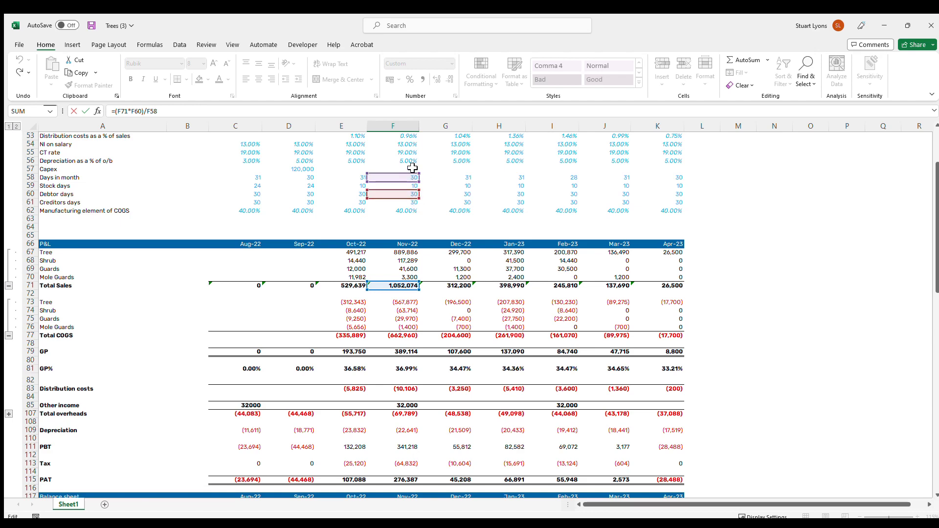
pyautogui.scroll(-4, 425, 262)
pyautogui.scroll(4, 398, 248)
pyautogui.scroll(-6, 443, 193)
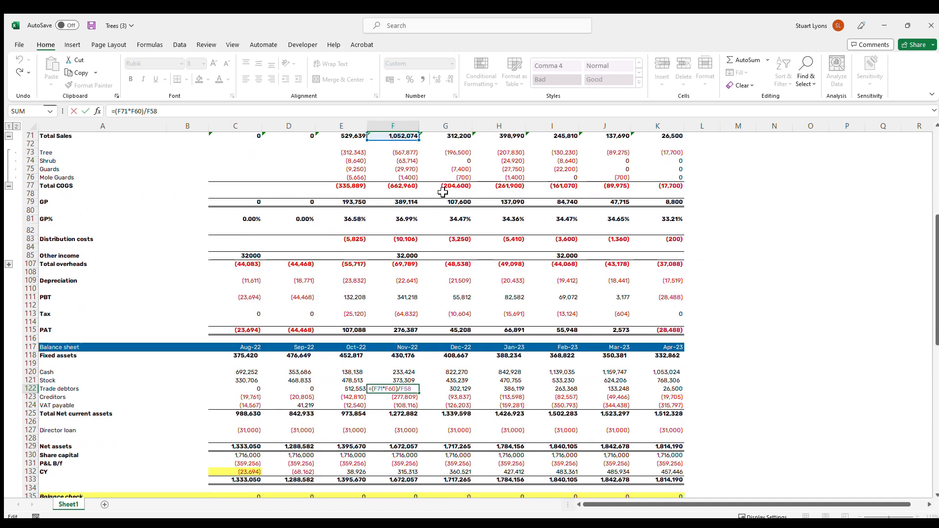
pyautogui.press('Escape')
pyautogui.press('Right')
pyautogui.press('Right')
pyautogui.press('Right')
pyautogui.press('Right')
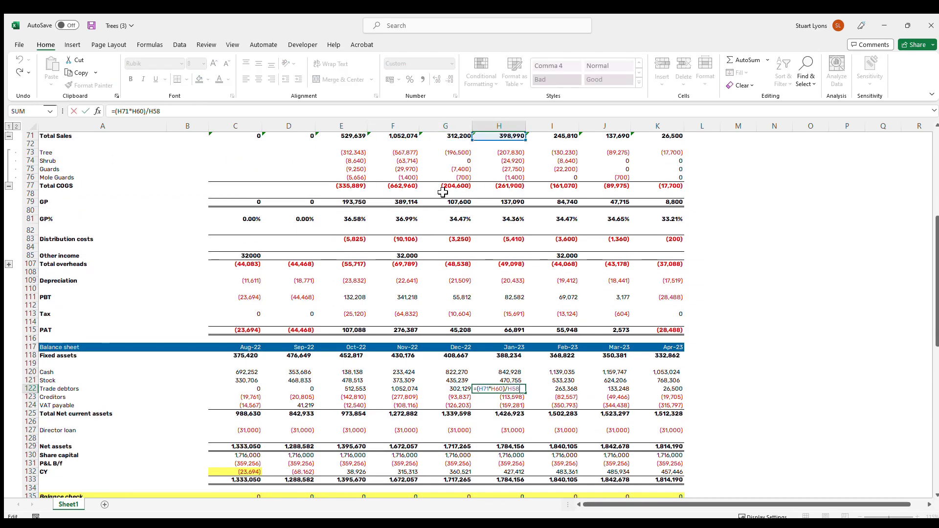
pyautogui.press('Right')
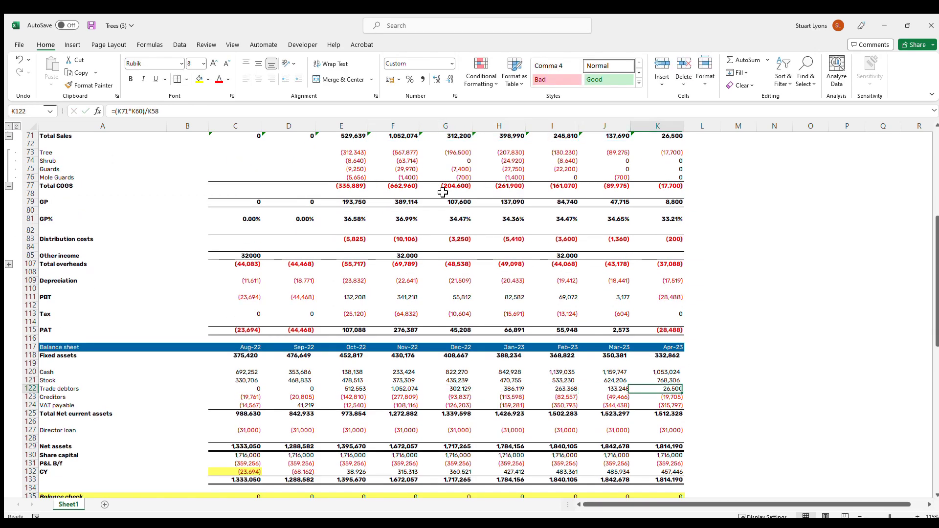
# Fill the Trade debtors row of the balance sheet with yellow from its label through Apr-23 (A122:K122).
pyautogui.hotkey('shift', 'Left')
pyautogui.hotkey('shift', 'Left')
pyautogui.hotkey('shift', 'Left')
pyautogui.hotkey('shift', 'Left')
pyautogui.hotkey('shift', 'Left')
pyautogui.hotkey('shift', 'Left')
pyautogui.hotkey('shift', 'Left')
pyautogui.hotkey('shift', 'Left')
pyautogui.hotkey('shift', 'Left')
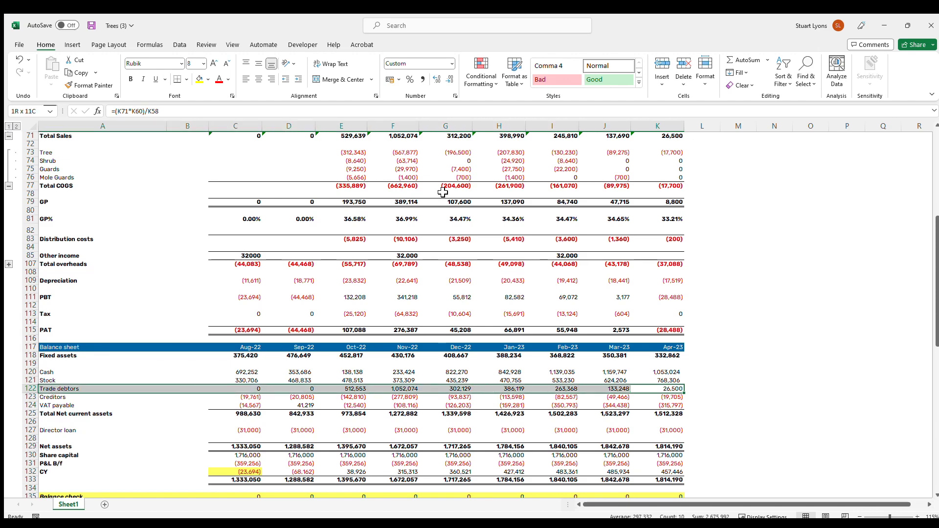
pyautogui.click(196, 80)
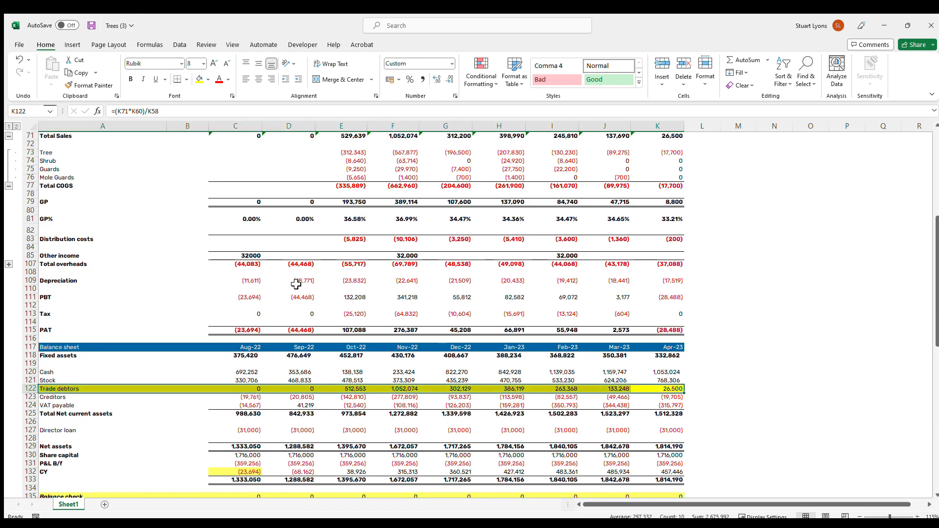
# Compare the Oct-22 and Nov-22 Trade debtors formulas and their references to each month's Total Sales.
pyautogui.scroll(1, 298, 283)
pyautogui.scroll(2, 481, 317)
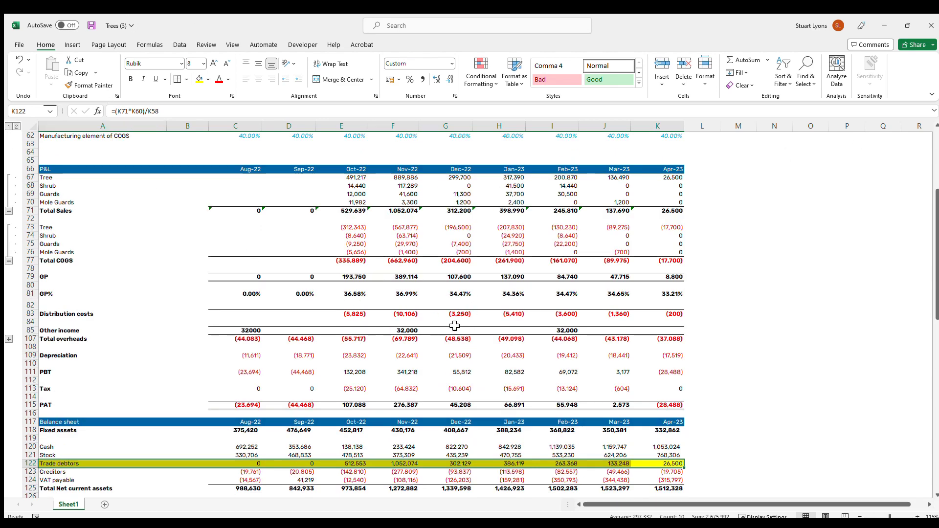
pyautogui.scroll(-1, 454, 349)
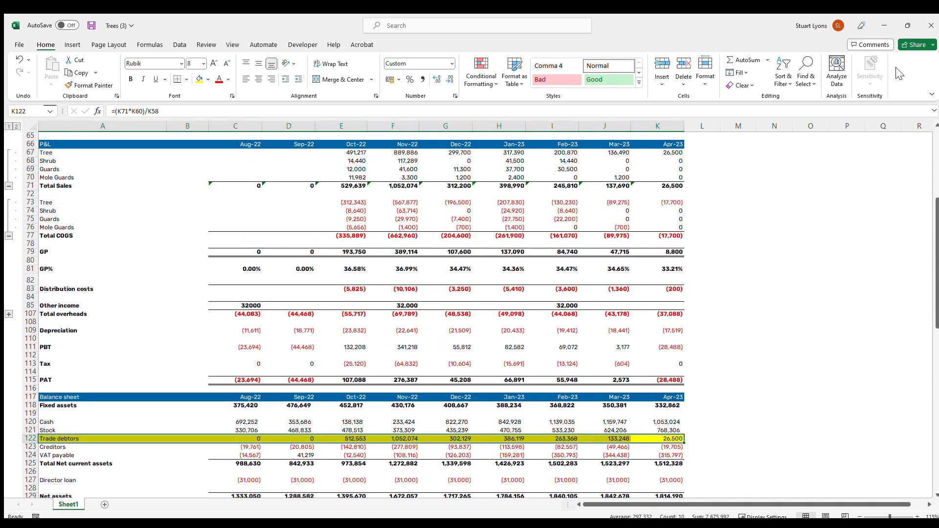
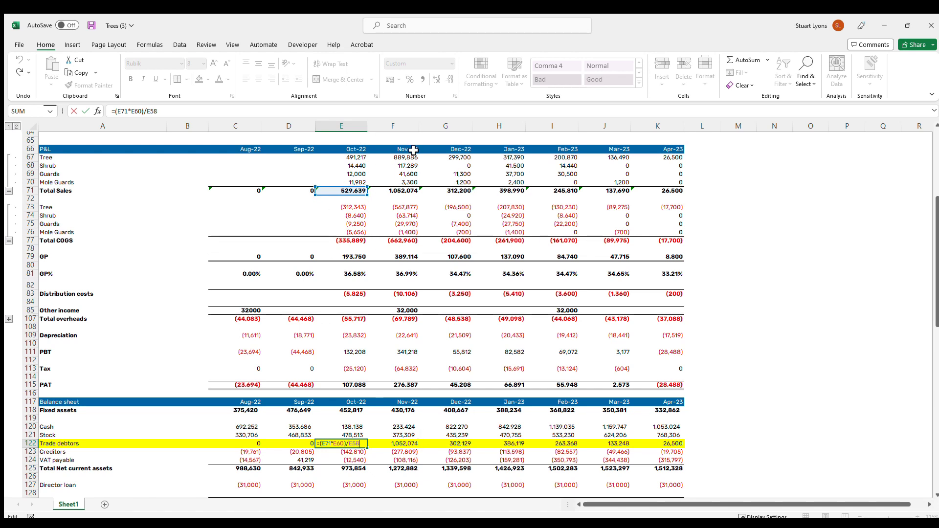
pyautogui.press('Tab')
pyautogui.press('F2')
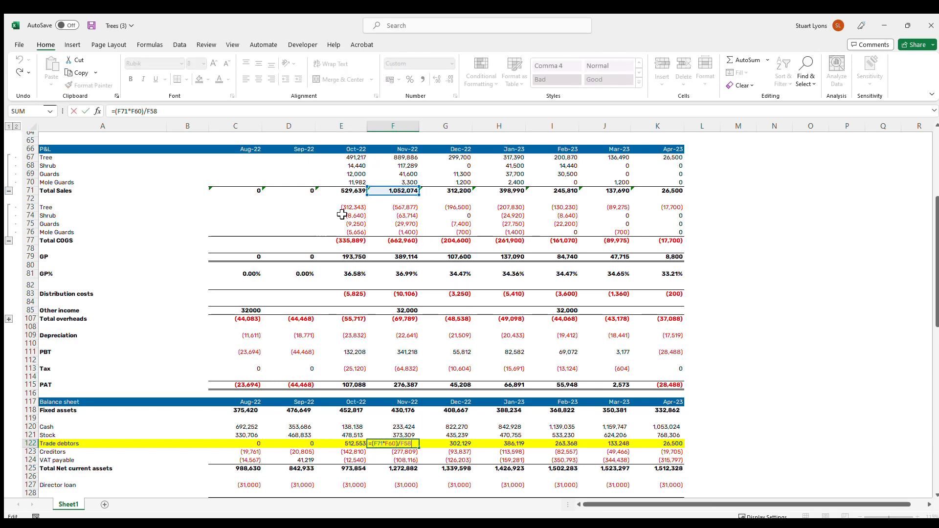
pyautogui.press('Escape')
pyautogui.press('Left')
pyautogui.press('F2')
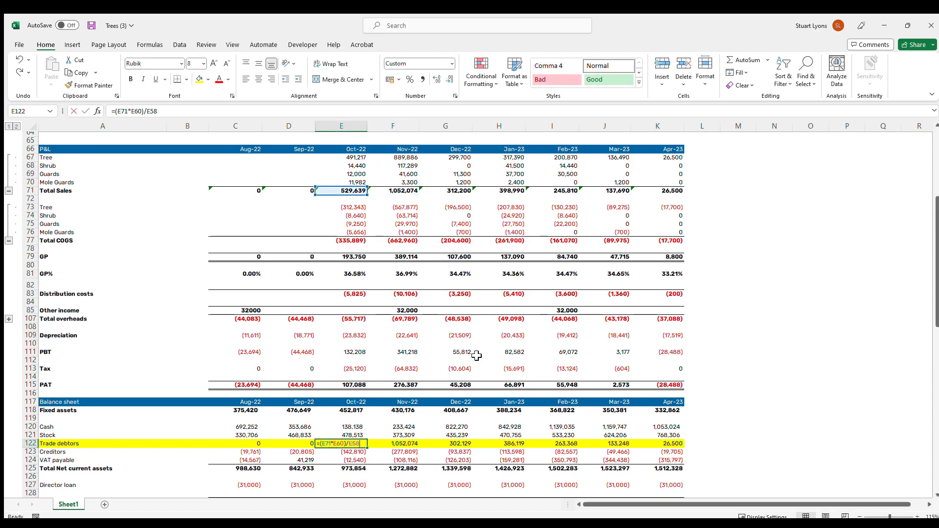
# Check the references in the Nov-22 Trade debtors formula and select the whole Trade debtors row of the balance sheet.
pyautogui.press('Tab')
pyautogui.press('F2')
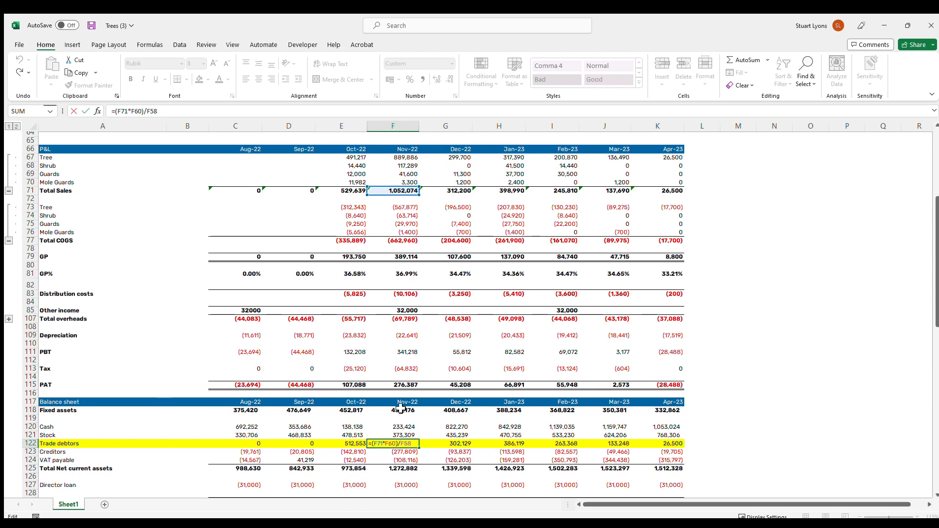
pyautogui.press('Escape')
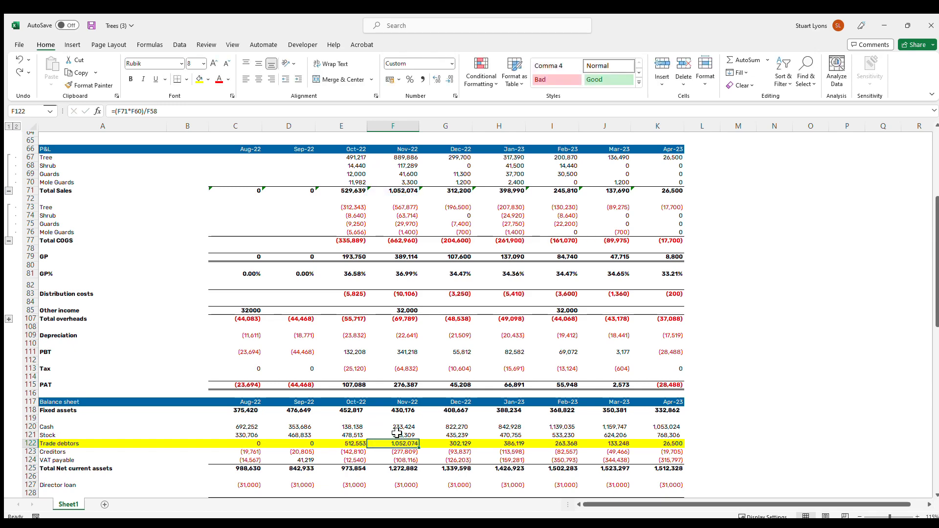
pyautogui.moveTo(34, 447); pyautogui.dragTo(34, 446)
pyautogui.click(30, 443)
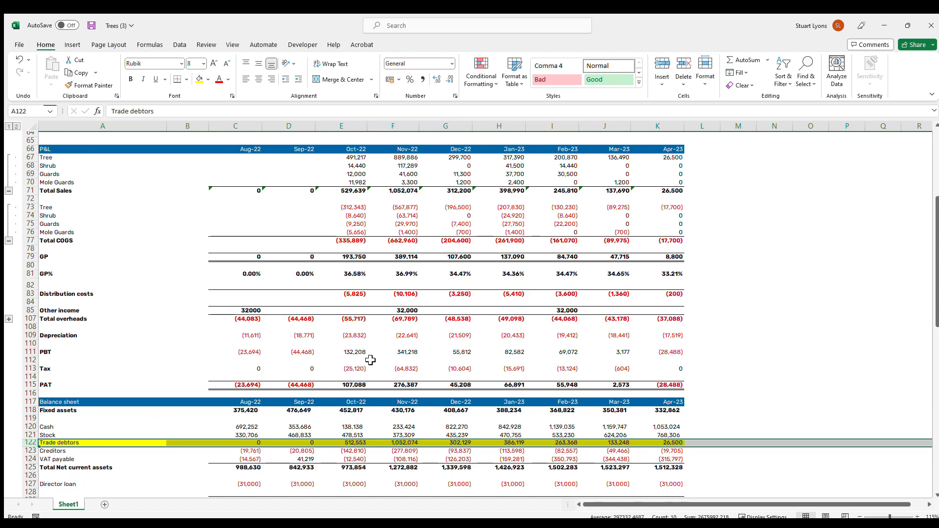
# Go through the PAT, Depreciation and EBITDA rows of the cashflow and fill the whole Mvt in wokring capital row (142) with yellow.
pyautogui.scroll(-1, 372, 357)
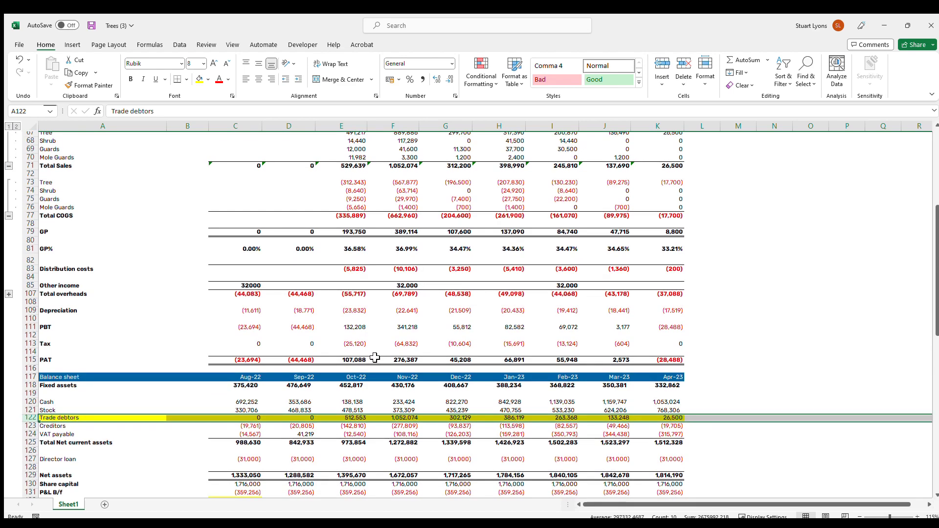
pyautogui.scroll(-9, 362, 303)
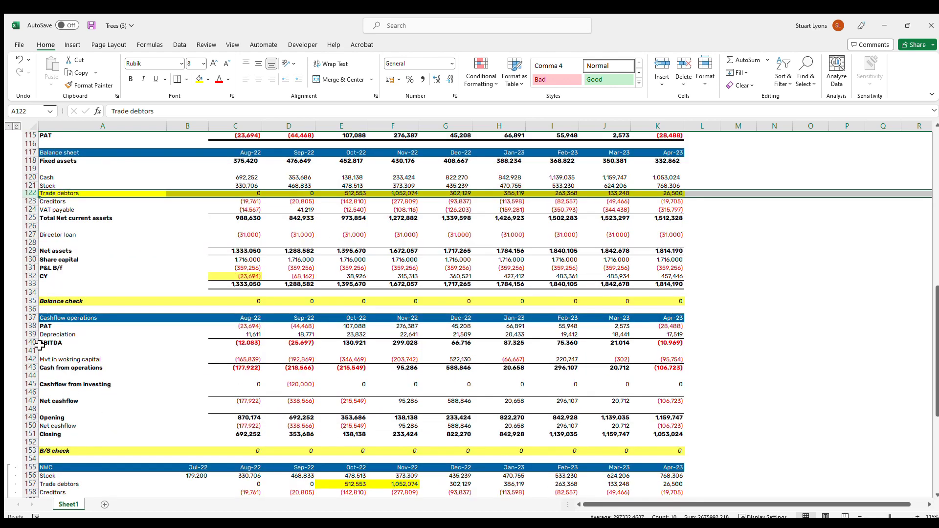
pyautogui.click(34, 326)
pyautogui.click(33, 335)
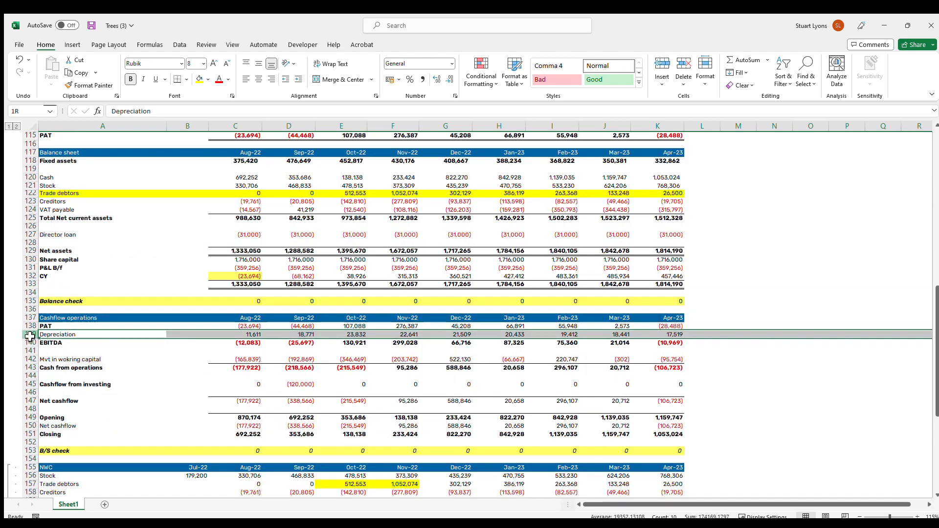
pyautogui.click(32, 343)
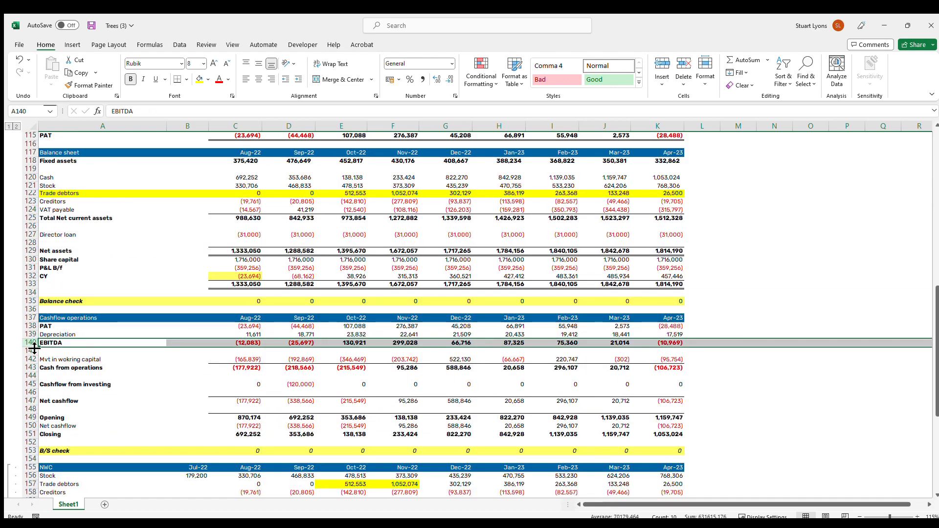
pyautogui.click(33, 359)
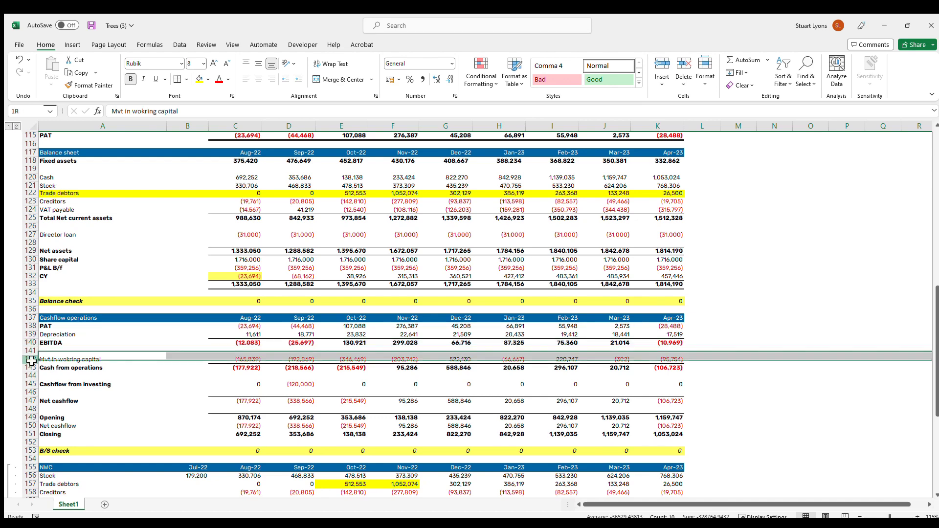
pyautogui.click(199, 79)
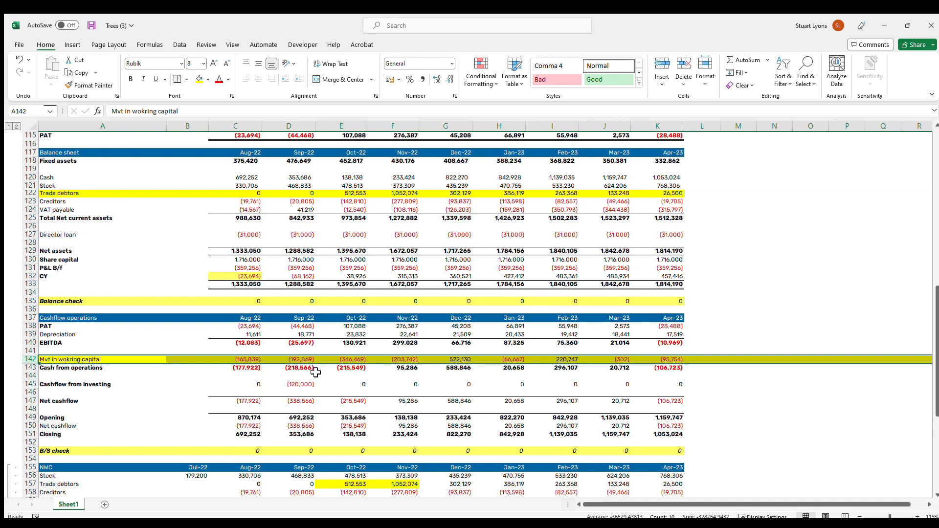
# Compare the Oct-22 and Nov-22 balances from Cash to VAT payable with the cashflow's working capital movement, and inspect the Oct-22 movement formula.
pyautogui.click(399, 359)
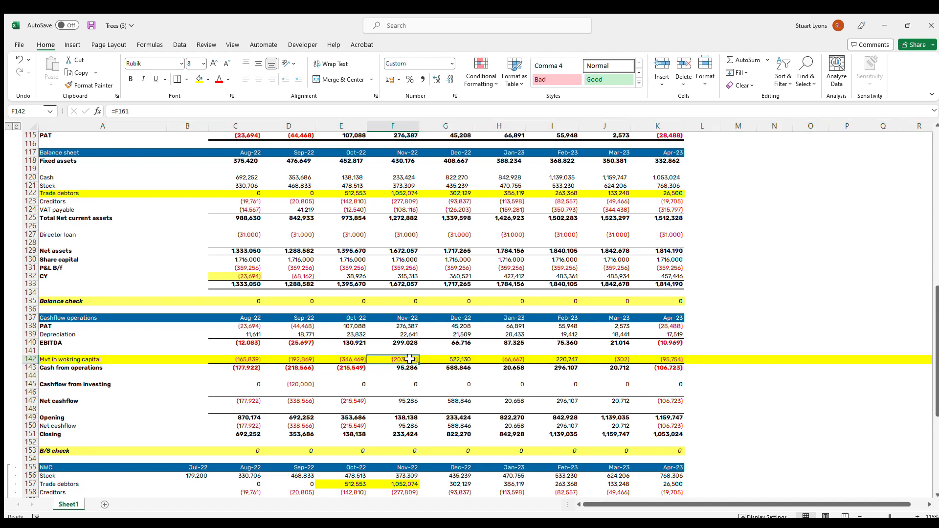
pyautogui.scroll(20, 450, 374)
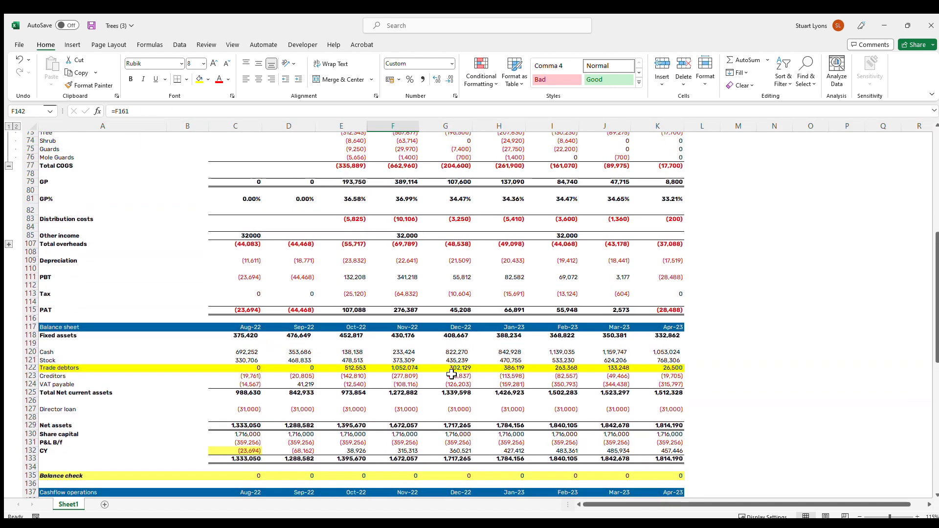
pyautogui.scroll(-6, 373, 394)
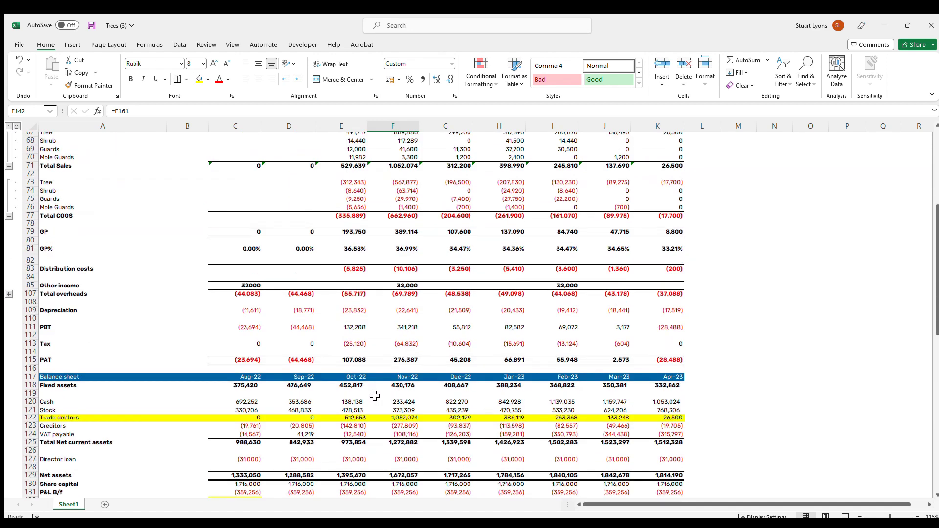
pyautogui.moveTo(339, 351); pyautogui.dragTo(343, 385)
pyautogui.moveTo(404, 352); pyautogui.dragTo(417, 391)
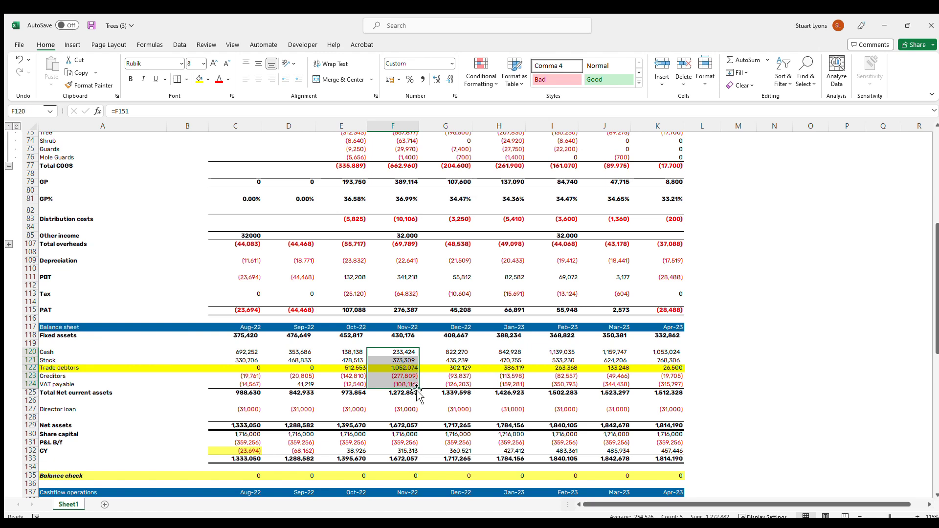
pyautogui.click(342, 362)
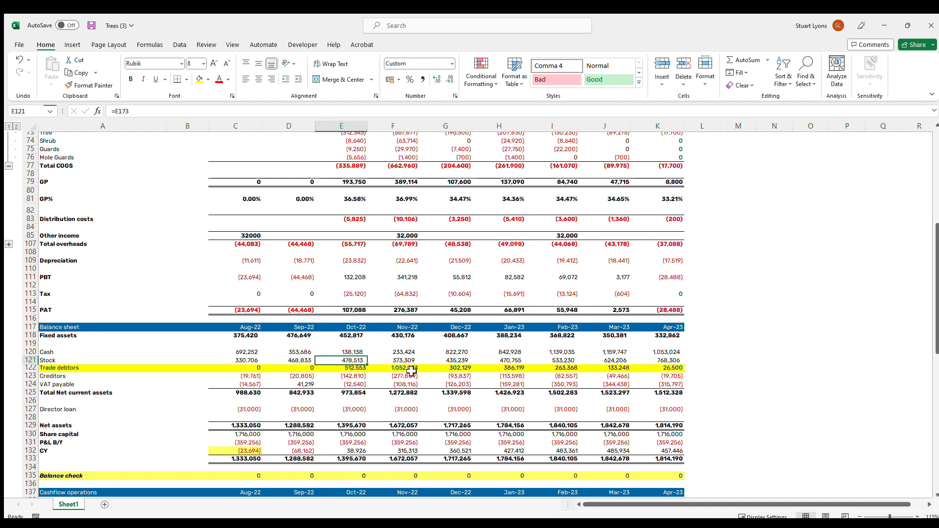
pyautogui.scroll(-7, 384, 378)
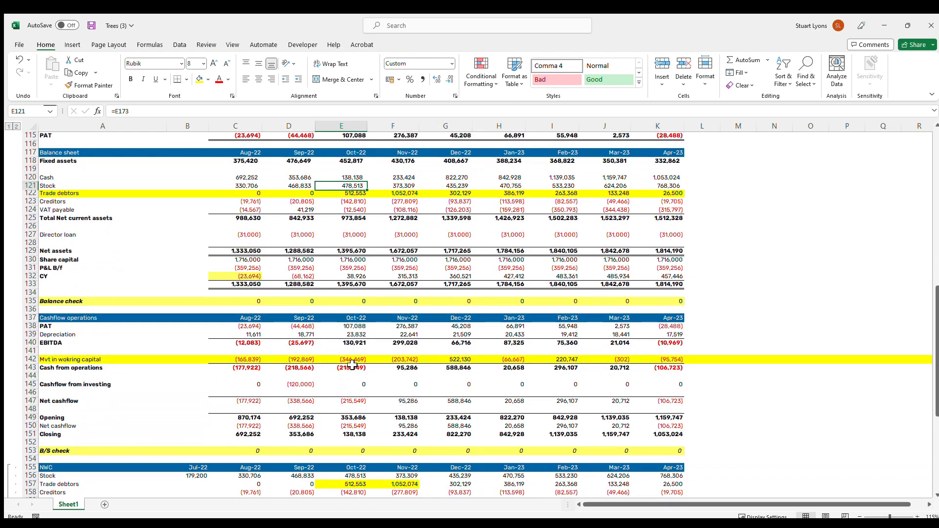
pyautogui.click(355, 360)
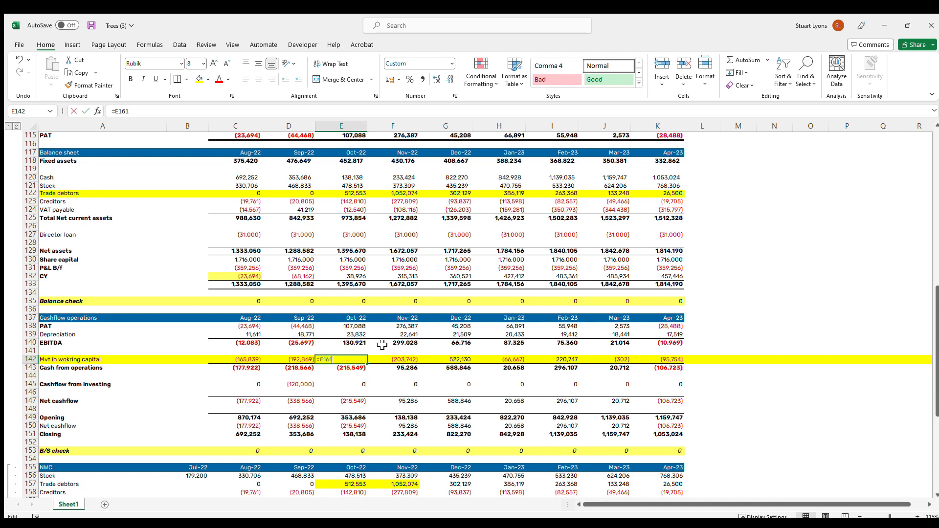
# Compare the Oct-22 and Nov-22 Trade debtors formulas and fill the matching Total Sales cells (E71:F71) with yellow.
pyautogui.scroll(4, 383, 348)
pyautogui.scroll(2, 384, 352)
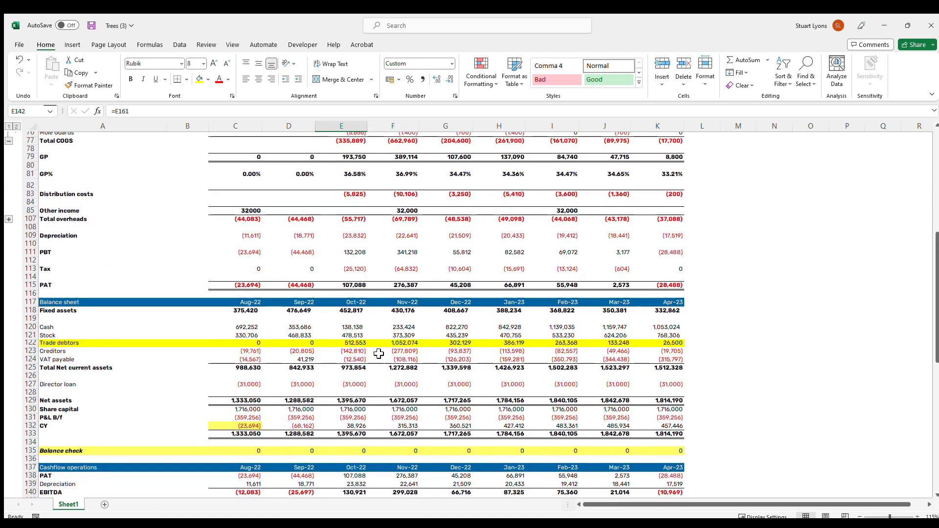
pyautogui.click(357, 343)
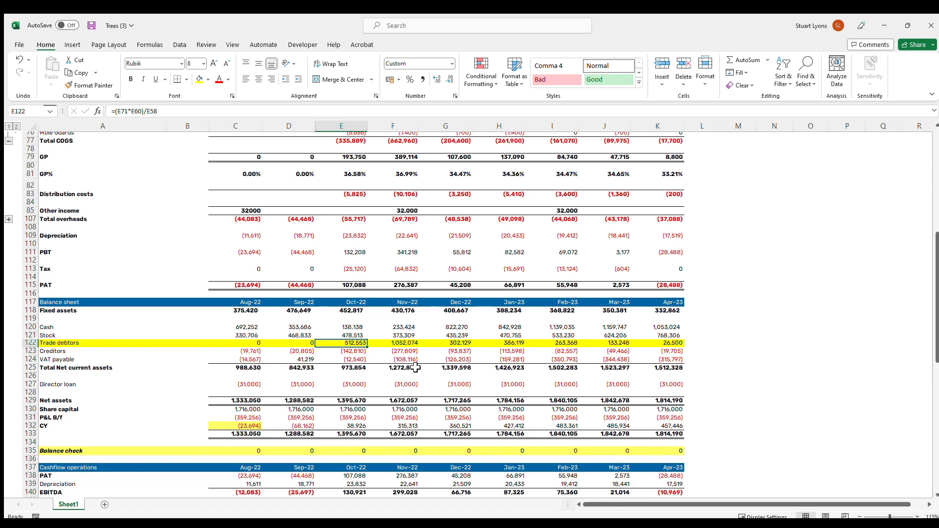
pyautogui.click(418, 345)
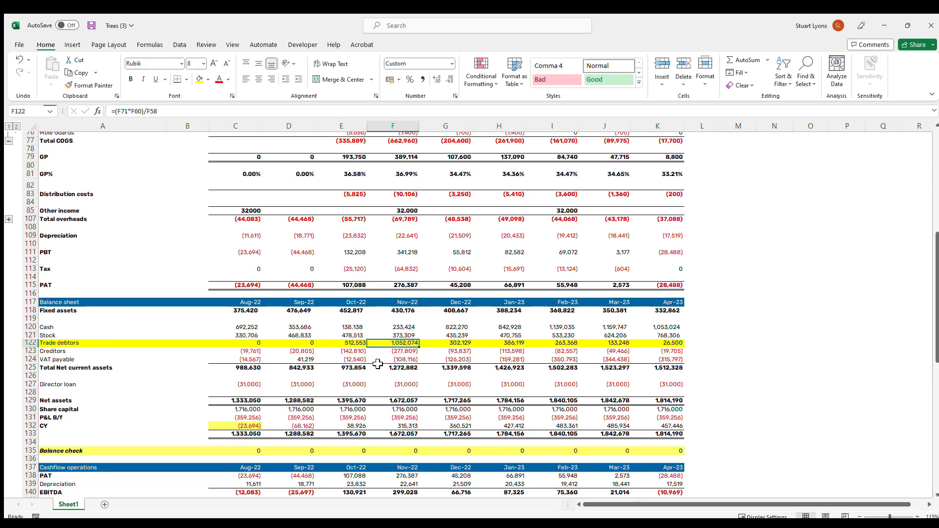
pyautogui.scroll(4, 377, 361)
pyautogui.moveTo(359, 191)
pyautogui.mouseDown()
pyautogui.moveTo(345, 192)
pyautogui.moveTo(372, 193)
pyautogui.mouseUp()
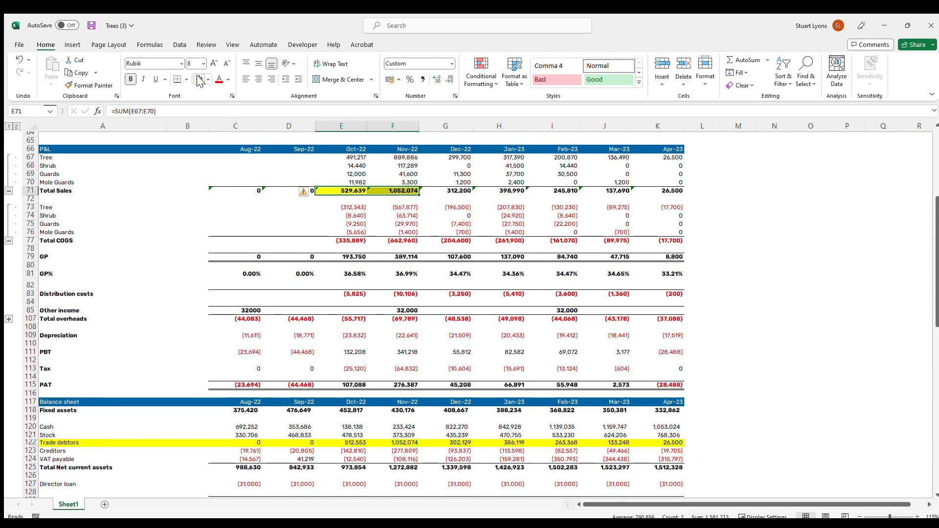
# Follow the Oct-22 working capital movement formula down to the NWC schedule and check the Oct-22 Trade debtors cell there.
pyautogui.scroll(-6, 398, 335)
pyautogui.scroll(-15, 398, 336)
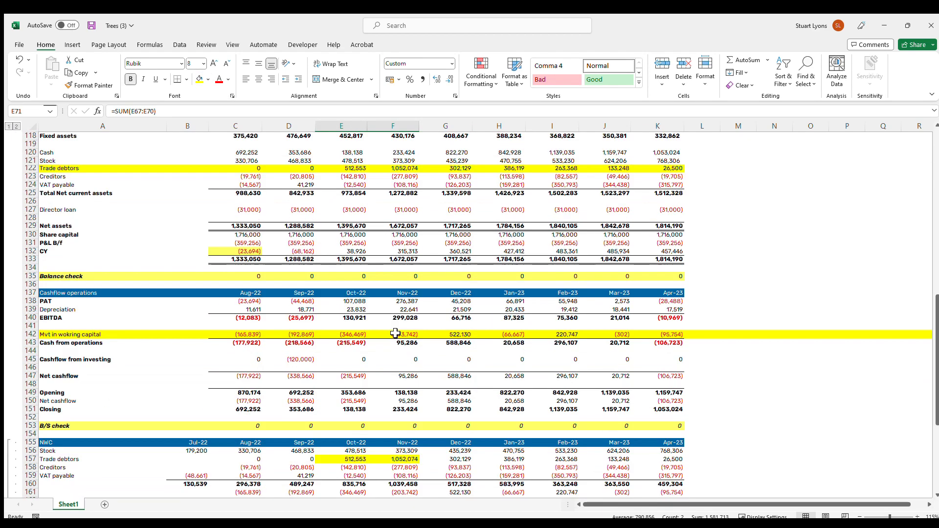
pyautogui.click(346, 259)
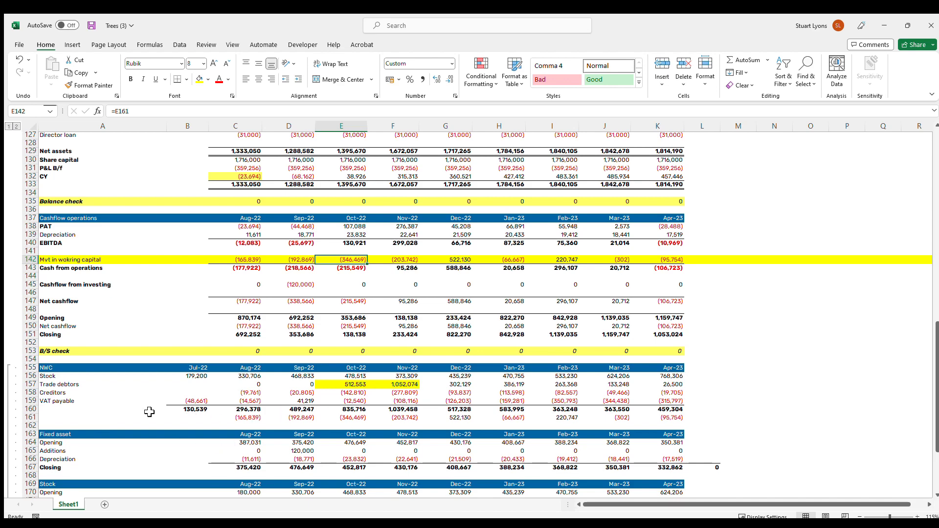
pyautogui.scroll(-1, 156, 410)
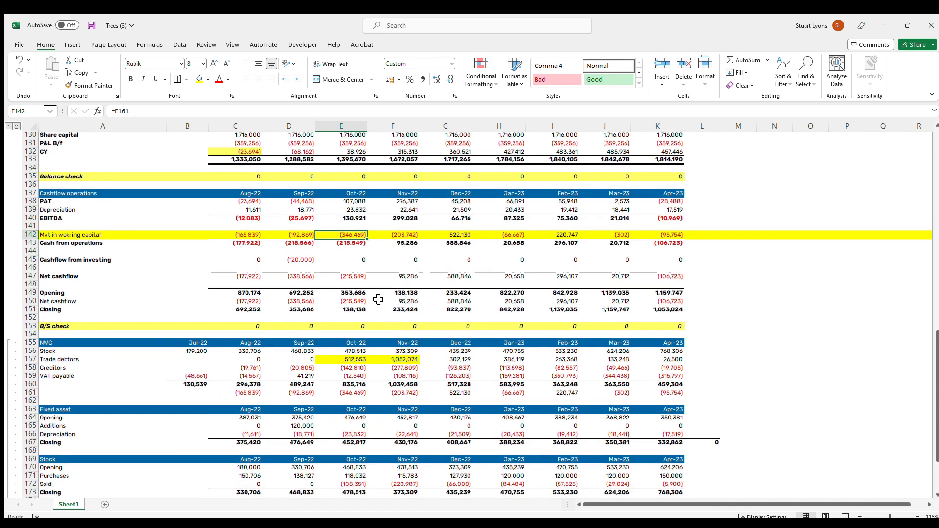
pyautogui.click(352, 359)
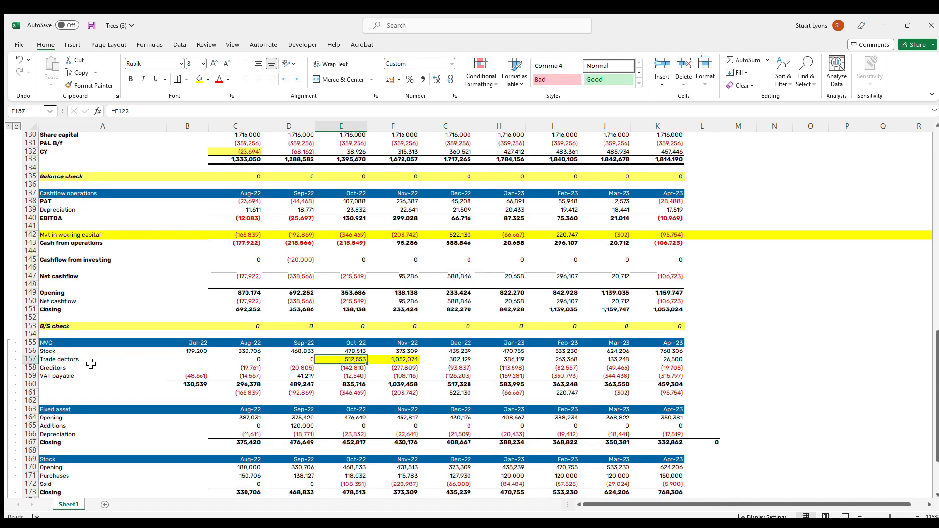
# Compare the NWC line items from Stock to VAT payable with the corresponding lines of the balance sheet.
pyautogui.moveTo(53, 353); pyautogui.dragTo(58, 375)
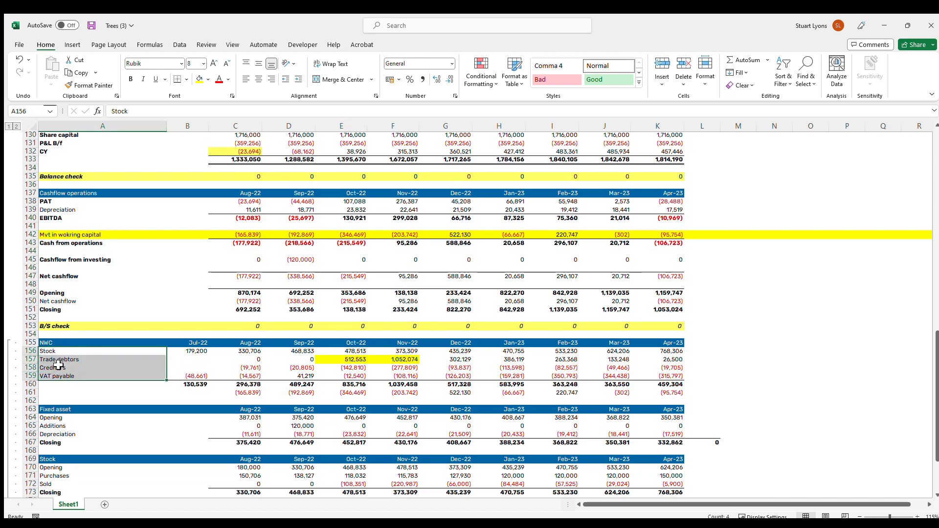
pyautogui.doubleClick(100, 353)
pyautogui.scroll(6, 80, 261)
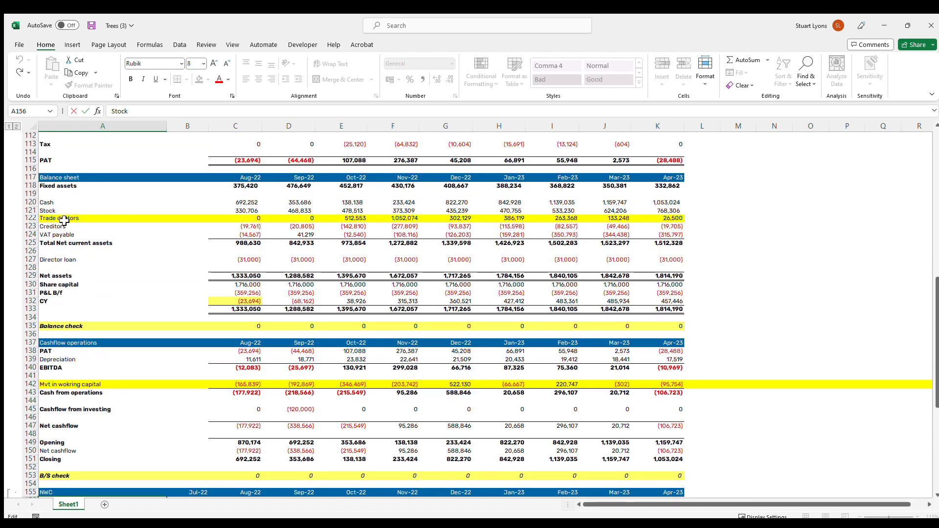
pyautogui.scroll(-5, 88, 431)
pyautogui.press('Escape')
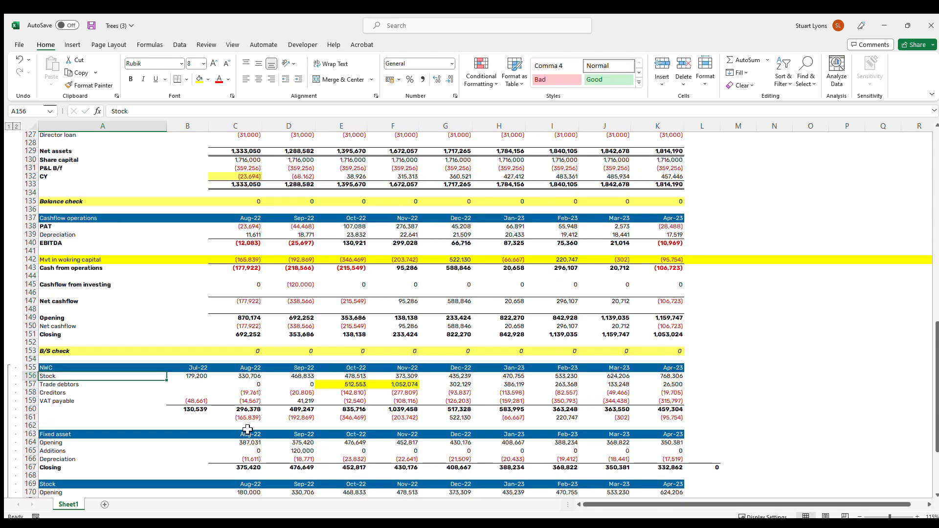
# Trace the Oct-22 Trade debtors and Stock formulas in the NWC schedule back to their balance sheet cells.
pyautogui.doubleClick(347, 385)
pyautogui.scroll(7, 376, 394)
pyautogui.scroll(-2, 361, 294)
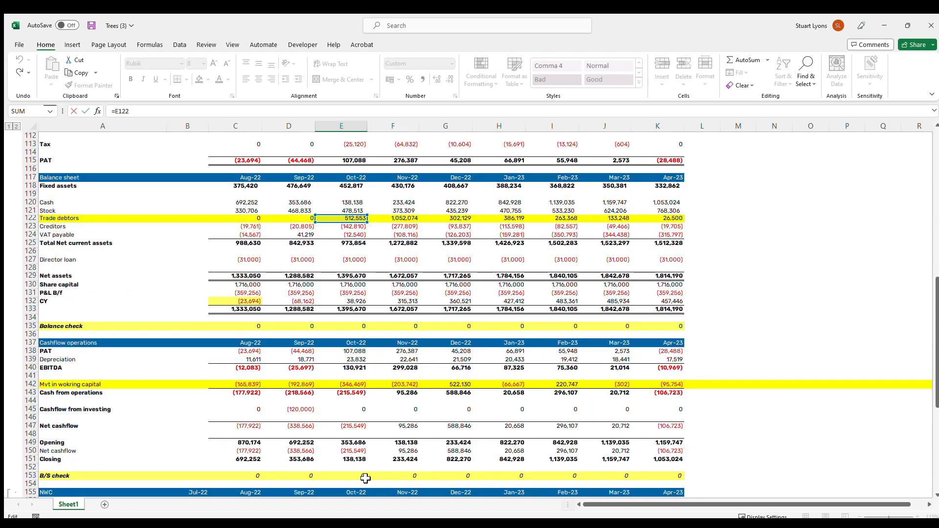
pyautogui.press('Escape')
pyautogui.doubleClick(356, 484)
pyautogui.scroll(4, 365, 336)
pyautogui.press('Escape')
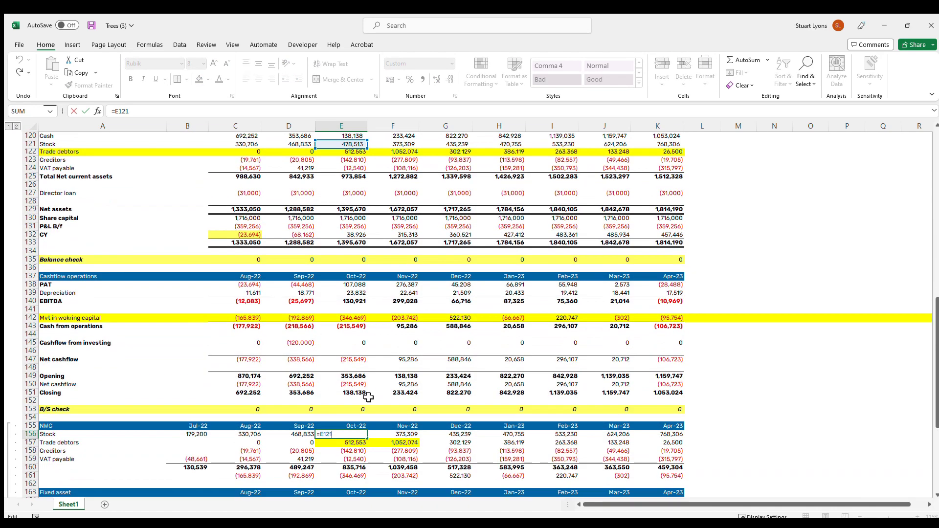
pyautogui.scroll(2, 342, 384)
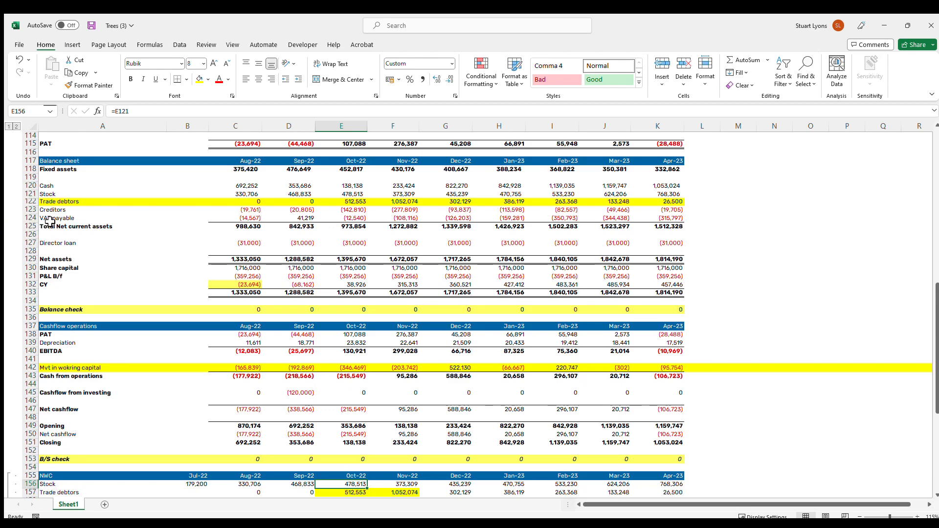
pyautogui.scroll(-4, 32, 209)
pyautogui.scroll(2, 36, 176)
pyautogui.scroll(-3, 49, 215)
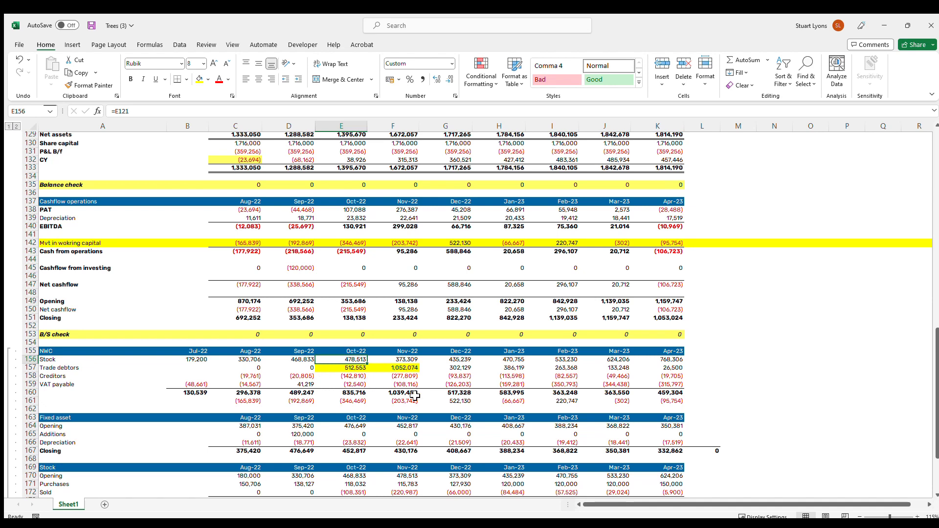
# Clear the contents of the Stock, Creditors and VAT payable rows (156, 158 and 159) in the NWC schedule.
pyautogui.click(38, 360)
pyautogui.press('Delete')
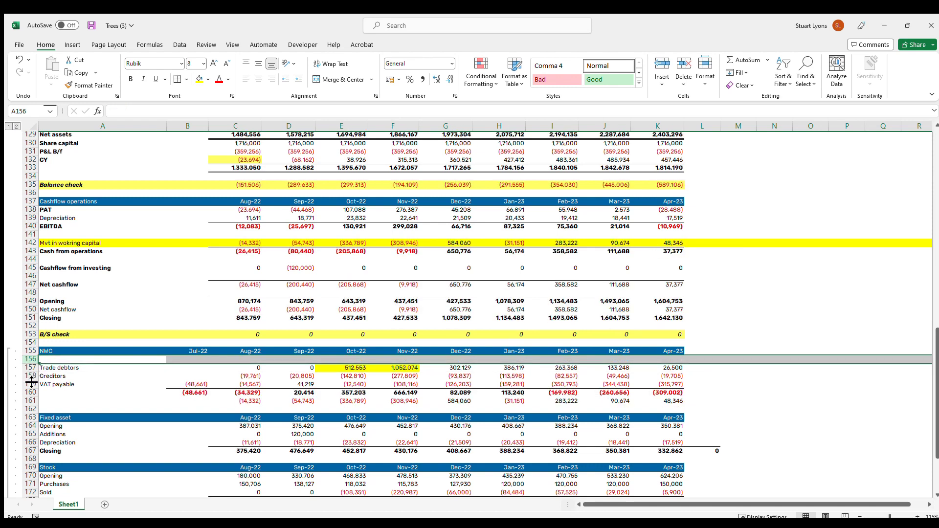
pyautogui.click(31, 377)
pyautogui.press('Delete')
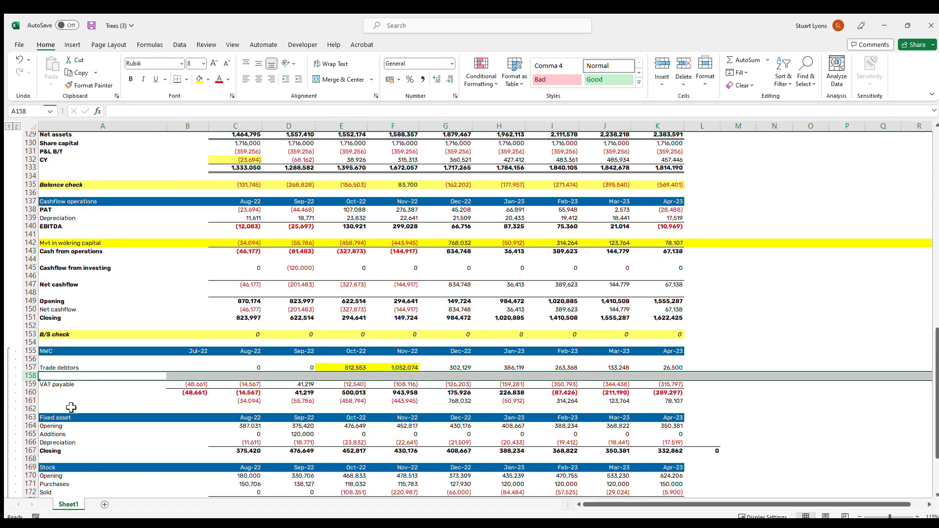
pyautogui.click(30, 385)
pyautogui.press('Delete')
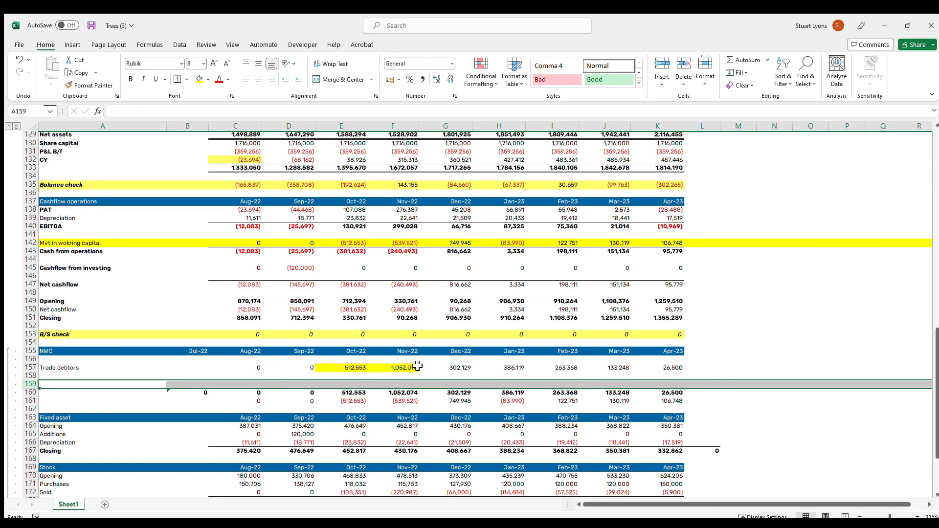
pyautogui.scroll(4, 393, 362)
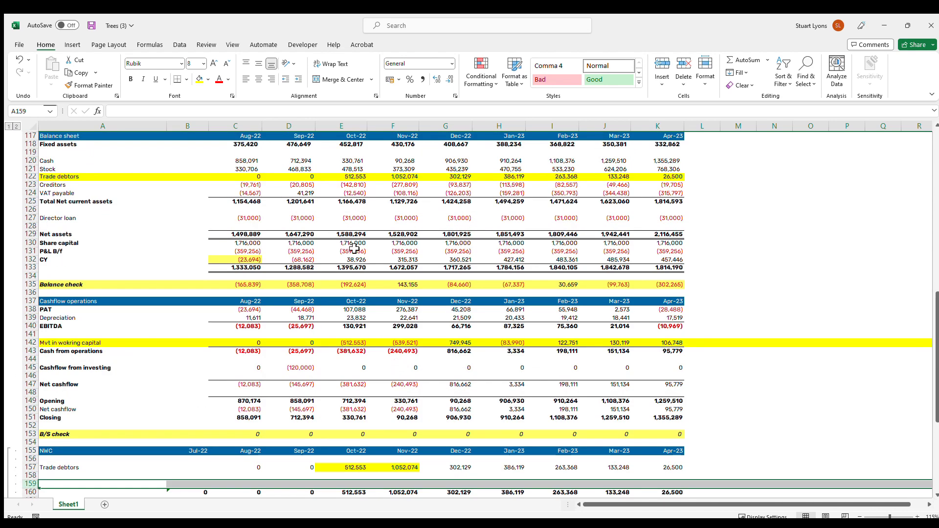
# Compare the Oct-22 and Nov-22 Trade debtors cells in the balance sheet with the matching cells in the NWC schedule.
pyautogui.click(354, 177)
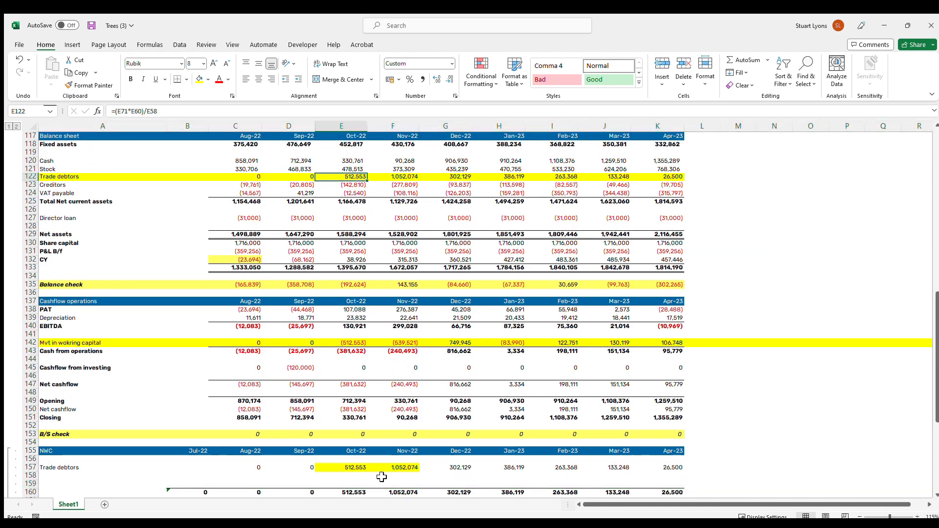
pyautogui.click(404, 178)
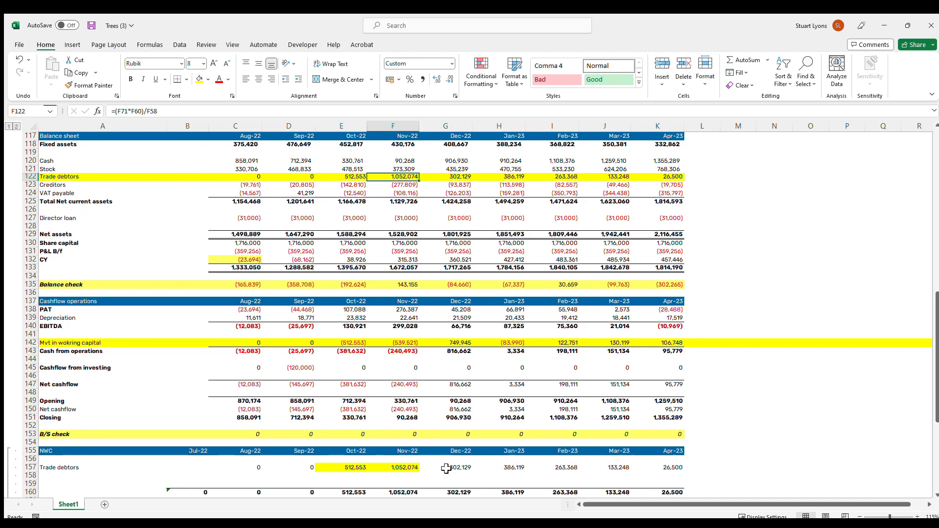
pyautogui.click(359, 468)
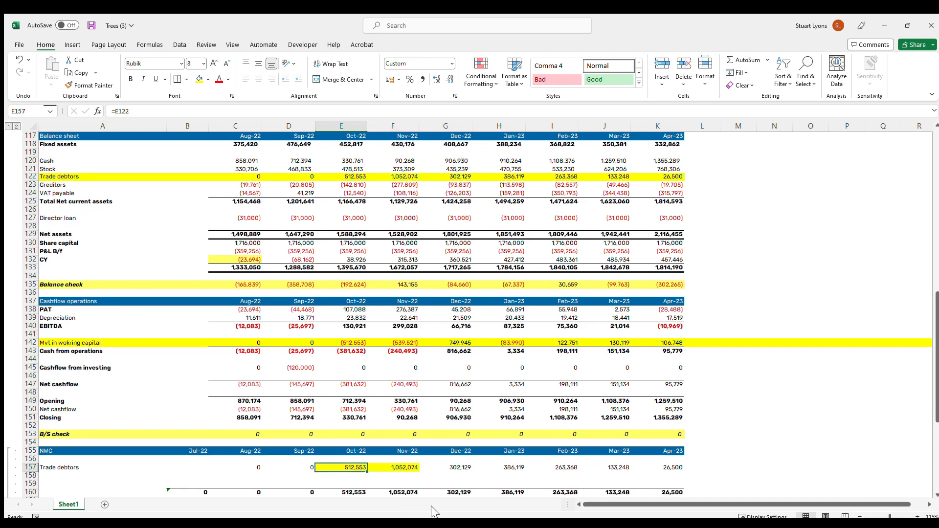
pyautogui.scroll(-1, 420, 469)
pyautogui.click(410, 443)
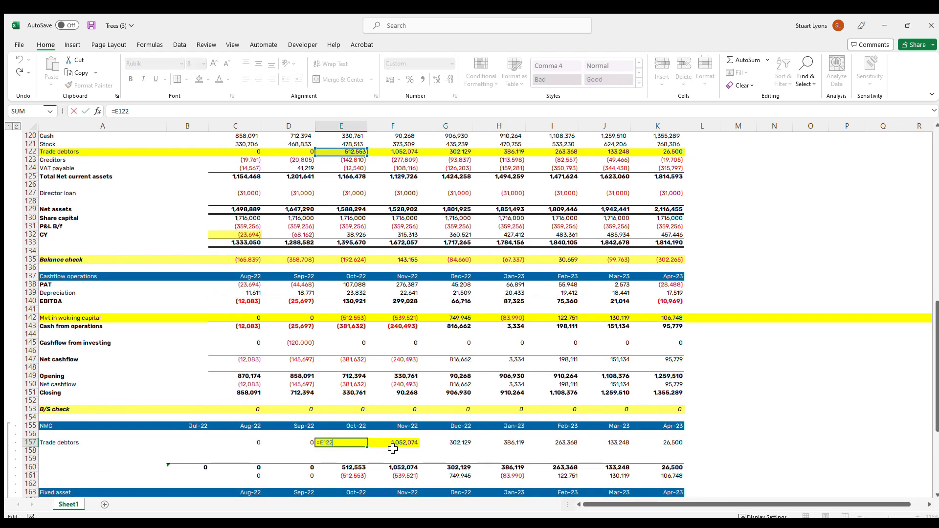
pyautogui.click(356, 443)
pyautogui.click(412, 443)
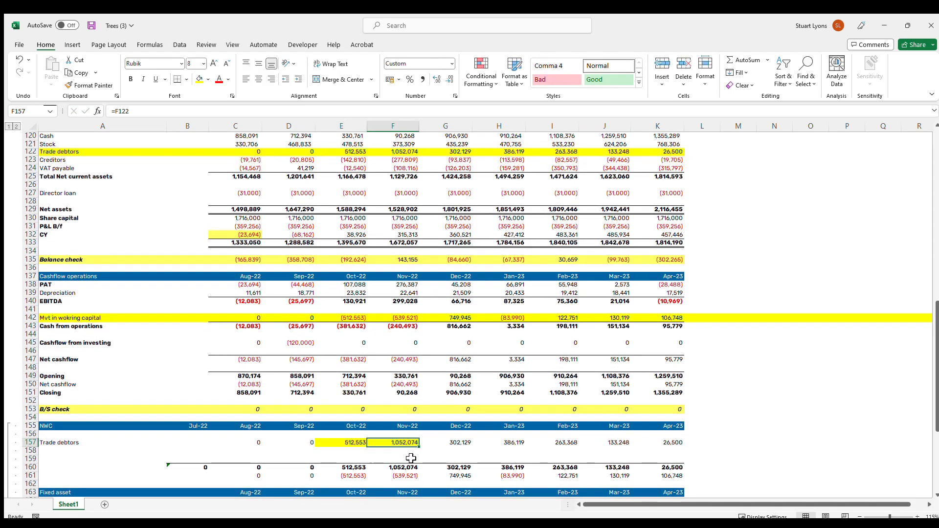
# Inspect the Oct-22 and Nov-22 Trade debtors formulas in the NWC schedule to see which balance sheet cells they reference.
pyautogui.click(352, 445)
pyautogui.click(404, 442)
pyautogui.press('F2')
pyautogui.press('Escape')
pyautogui.click(354, 445)
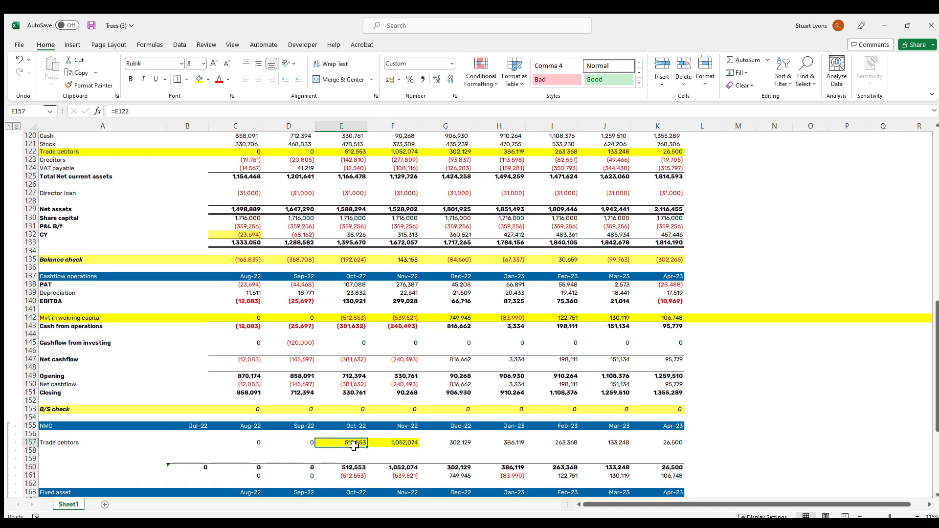
pyautogui.press('F2')
pyautogui.press('Escape')
pyautogui.click(396, 444)
pyautogui.press('F2')
pyautogui.press('Escape')
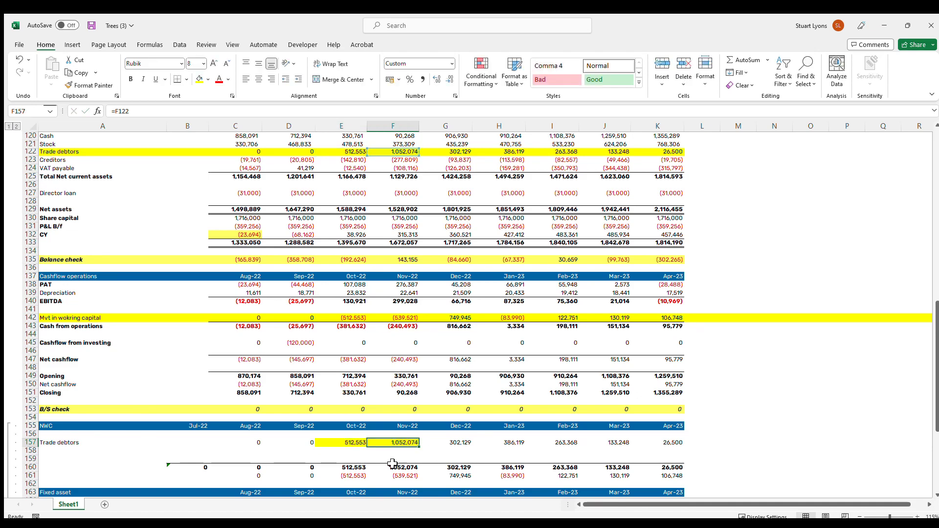
# Check the Nov-22 movement formula beneath the NWC total and return to the Nov-22 Trade debtors cell.
pyautogui.click(399, 474)
pyautogui.press('F2')
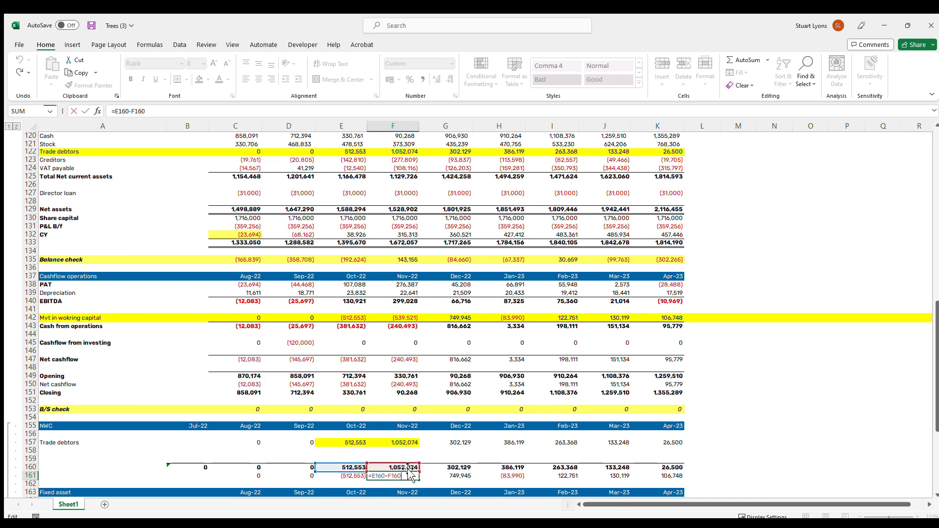
pyautogui.hotkey('ctrl', 'Return')
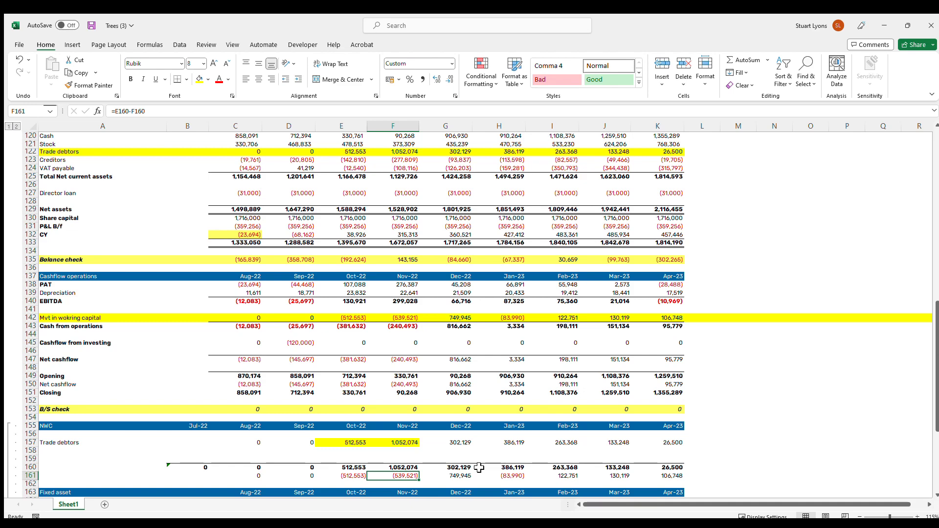
pyautogui.press('Up')
pyautogui.press('Up')
pyautogui.press('Up')
pyautogui.press('Up')
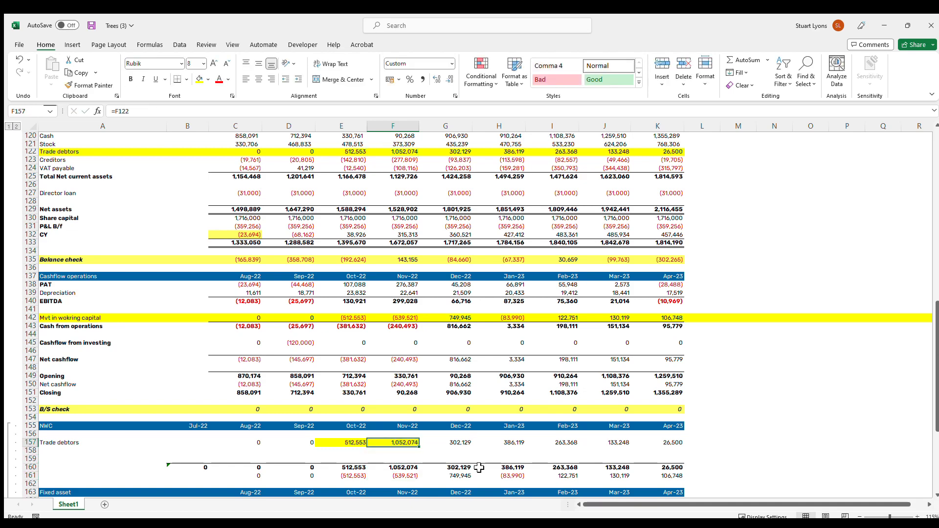
# Compare the Trade debtors cells around Oct-22 and Nov-22 in the NWC schedule.
pyautogui.press('Left')
pyautogui.press('Left')
pyautogui.press('Right')
pyautogui.press('Right')
pyautogui.press('Left')
pyautogui.press('Left')
pyautogui.press('Right')
pyautogui.press('Right')
pyautogui.press('Left')
pyautogui.press('Right')
pyautogui.press('Right')
pyautogui.press('Left')
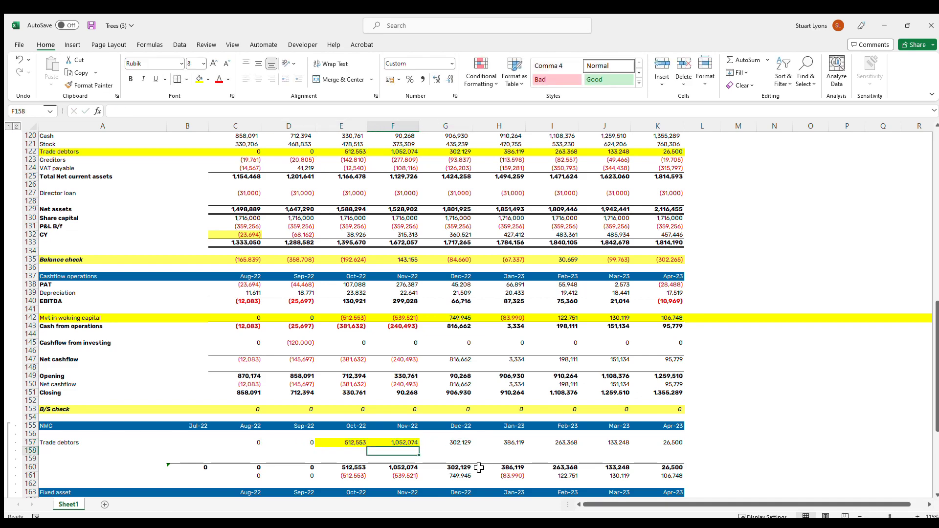
# Compare the Nov-22 Trade debtors cell with the Nov-22 movement cell beneath the NWC total.
pyautogui.press('Down')
pyautogui.press('Down')
pyautogui.press('Down')
pyautogui.press('Down')
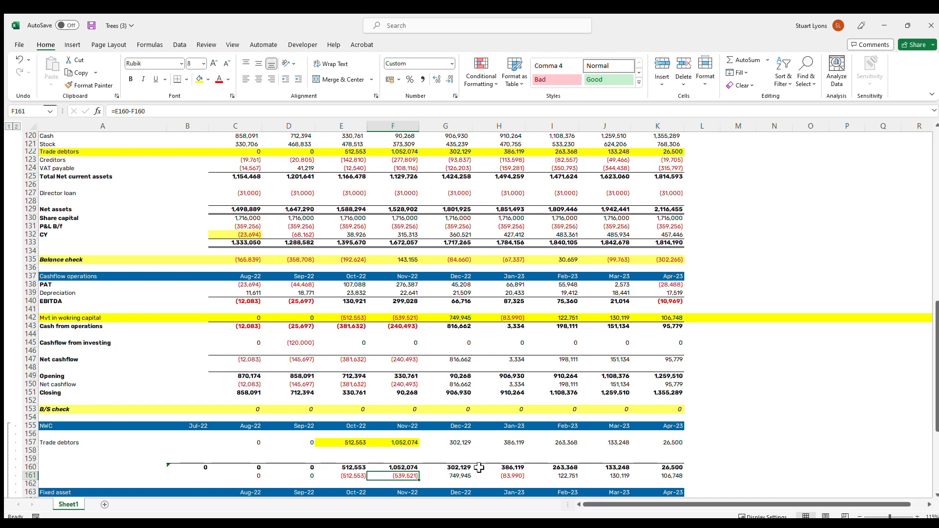
pyautogui.press('Up')
pyautogui.press('Up')
pyautogui.press('Up')
pyautogui.press('Up')
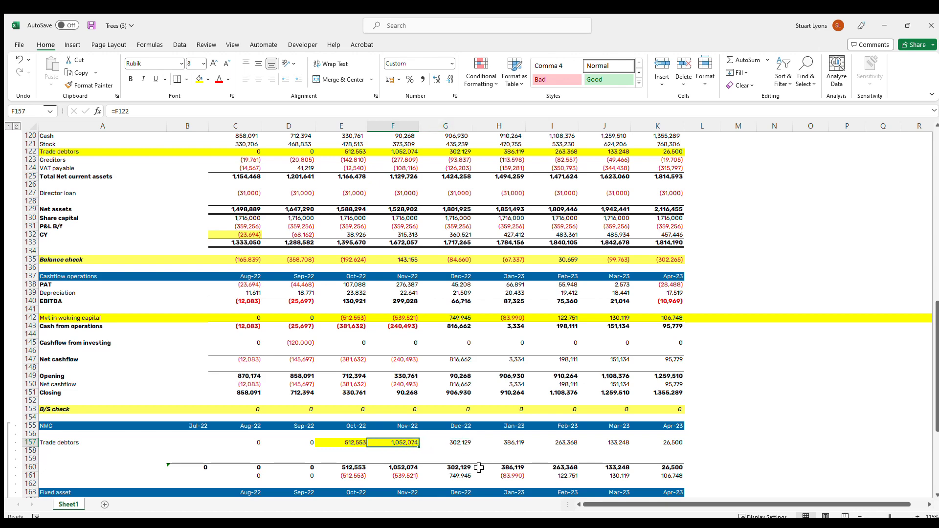
pyautogui.press('Down')
pyautogui.press('Down')
pyautogui.press('Down')
pyautogui.press('Down')
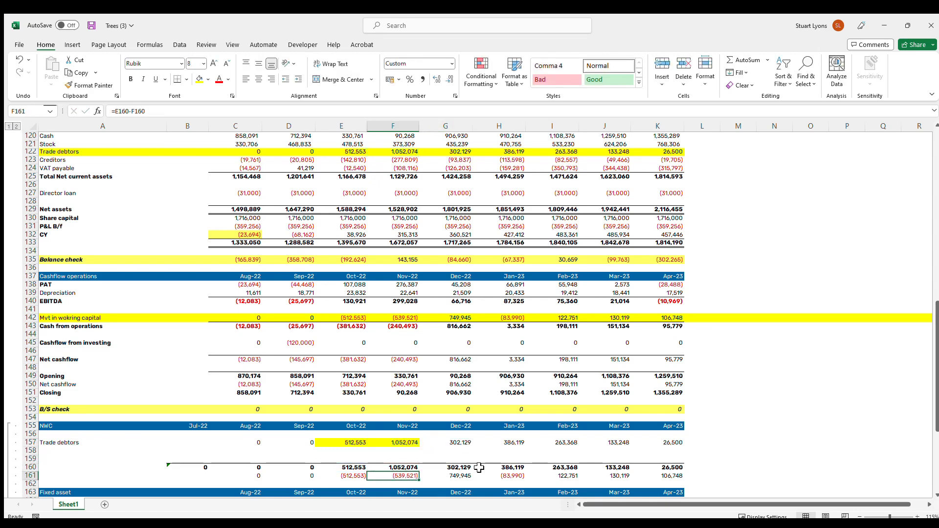
# Link the Nov-22 working capital movement in the cashflow (F142) to the NWC schedule's movement with the formula =F161.
pyautogui.press('Up')
pyautogui.press('Up')
pyautogui.press('Up')
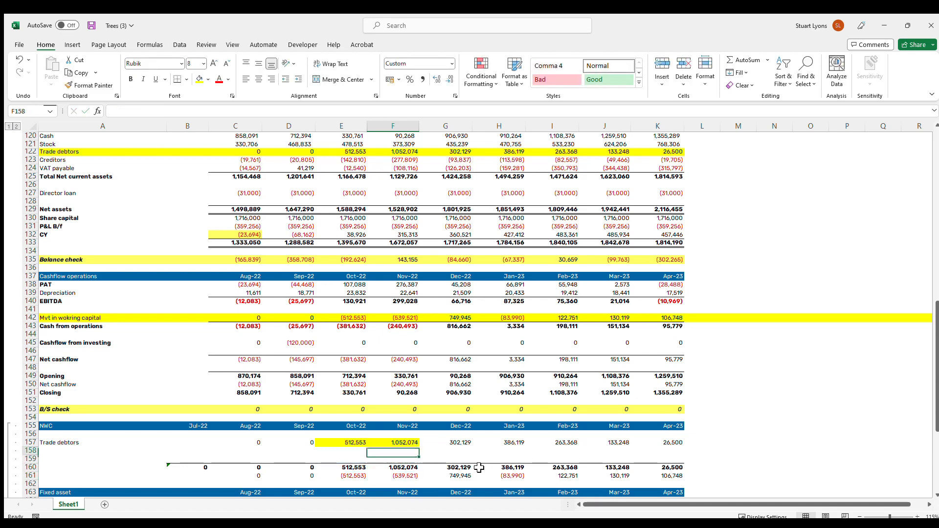
pyautogui.press('Up')
pyautogui.press('Up')
pyautogui.press('Up')
pyautogui.press('Up')
pyautogui.press('Up')
pyautogui.press('Up')
pyautogui.press('Up')
pyautogui.press('Up')
pyautogui.press('Up')
pyautogui.press('Up')
pyautogui.press('Up')
pyautogui.press('Up')
pyautogui.press('Up')
pyautogui.press('Up')
pyautogui.press('Up')
pyautogui.press('Up')
pyautogui.write('=')
pyautogui.press('Down')
pyautogui.press('Down')
pyautogui.press('Down')
pyautogui.press('Down')
pyautogui.press('Down')
pyautogui.press('Down')
pyautogui.press('Down')
pyautogui.press('Down')
pyautogui.press('Down')
pyautogui.press('Down')
pyautogui.press('Down')
pyautogui.press('Down')
pyautogui.press('Down')
pyautogui.press('Down')
pyautogui.press('Down')
pyautogui.press('Down')
pyautogui.press('Down')
pyautogui.press('Down')
pyautogui.press('Down')
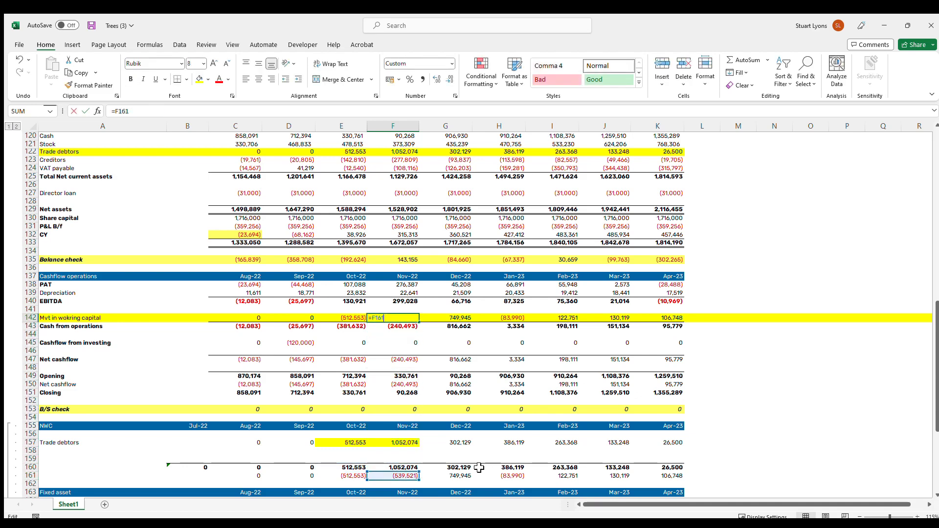
pyautogui.hotkey('ctrl', 'Return')
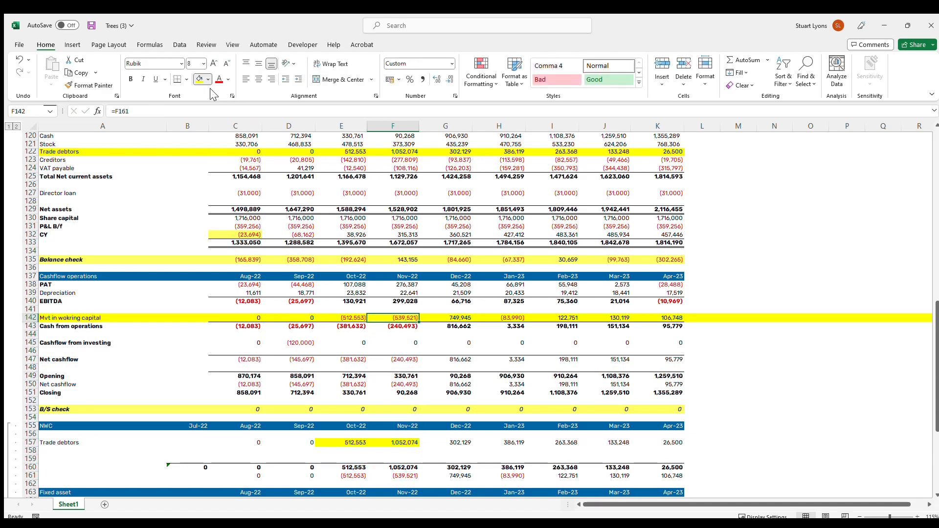
# Fill the Nov-22 working capital movement cells in the cashflow (F142) and the NWC schedule (F161) with green.
pyautogui.click(235, 165)
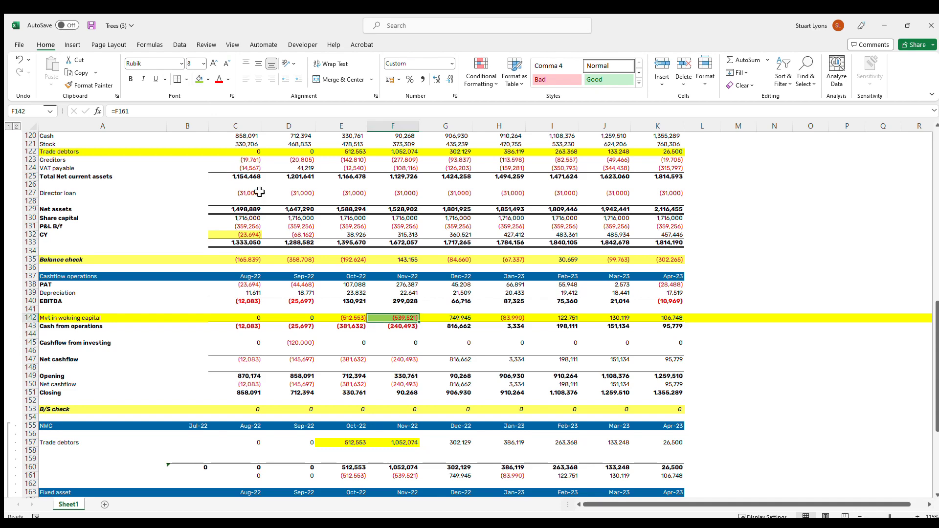
pyautogui.click(404, 477)
pyautogui.click(199, 79)
pyautogui.click(408, 267)
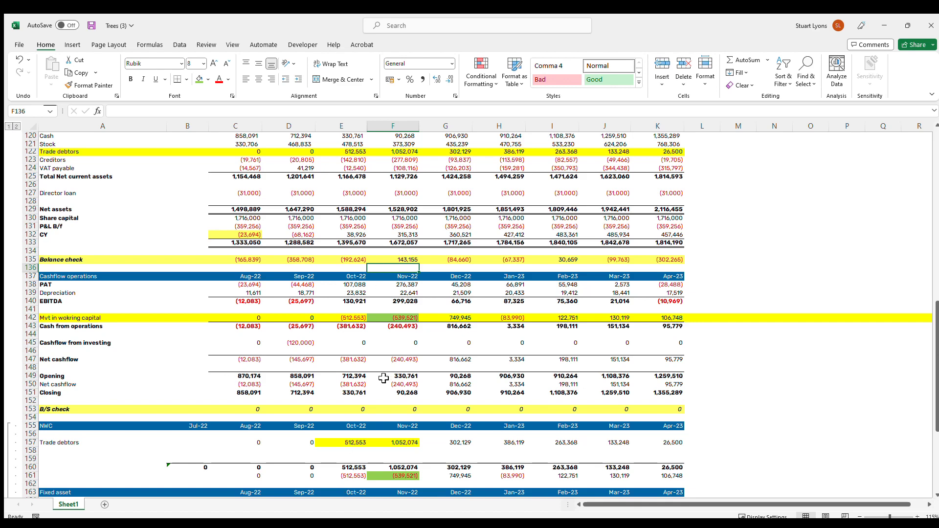
pyautogui.click(475, 385)
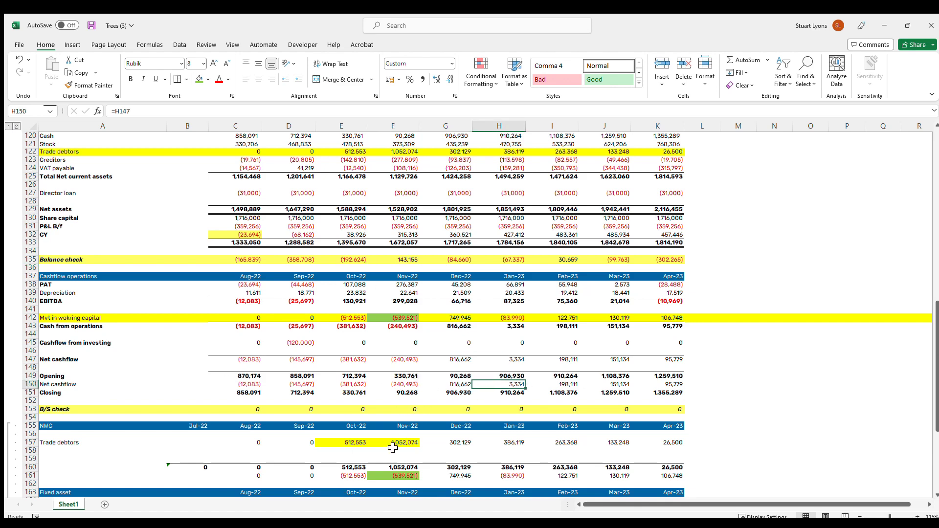
# Examine the Oct-22 and Nov-22 Total Sales in the P&L.
pyautogui.scroll(8, 395, 282)
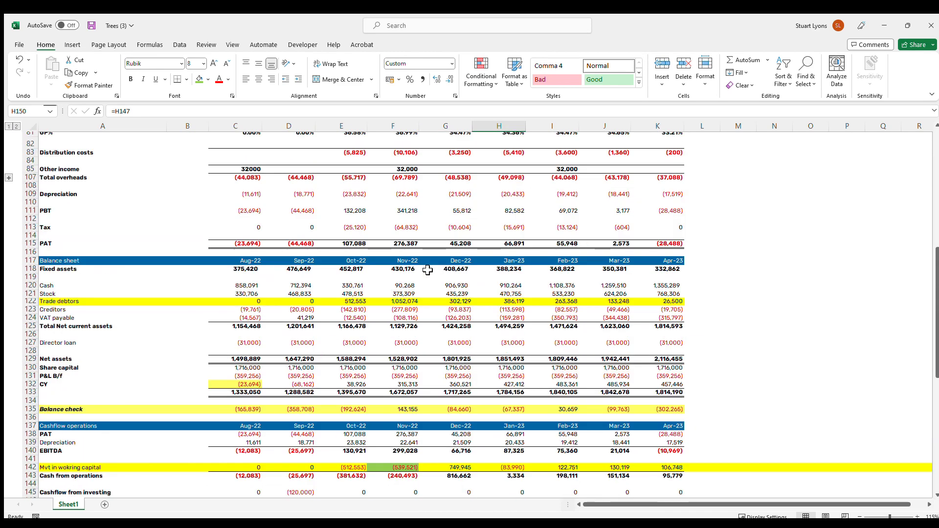
pyautogui.scroll(2, 428, 270)
pyautogui.moveTo(345, 148); pyautogui.dragTo(387, 149)
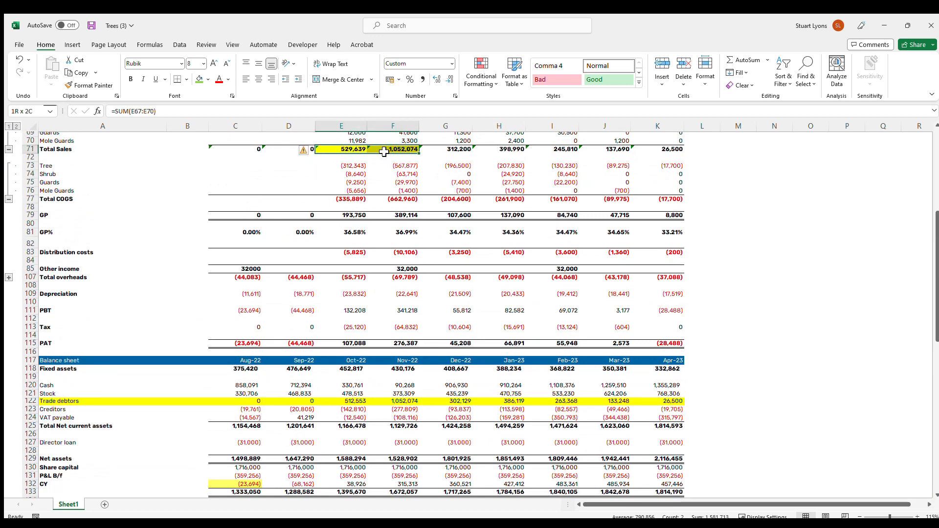
pyautogui.click(363, 151)
pyautogui.scroll(1, 371, 345)
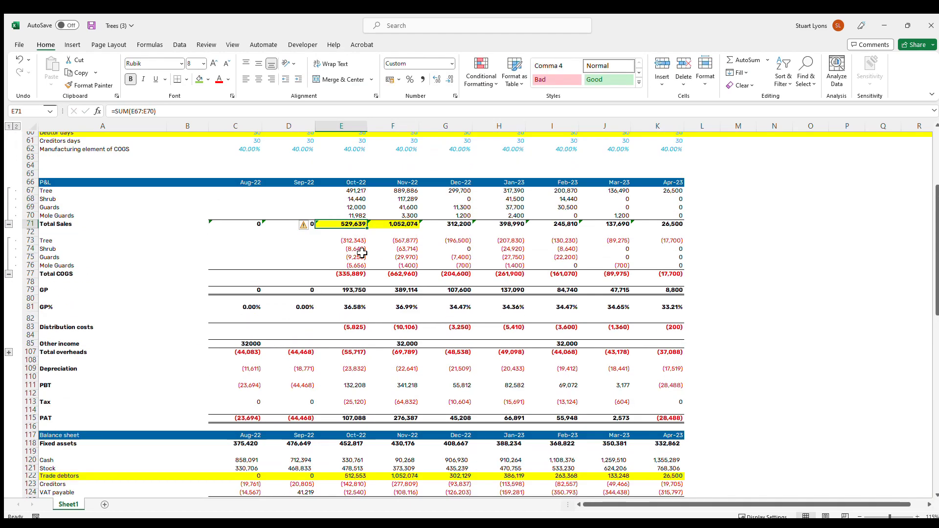
pyautogui.scroll(2, 362, 252)
pyautogui.scroll(-1, 360, 367)
# Check the Oct-22 and Nov-22 Trade debtors formulas in the balance sheet against the Nov-22 Total Sales formula.
pyautogui.click(361, 451)
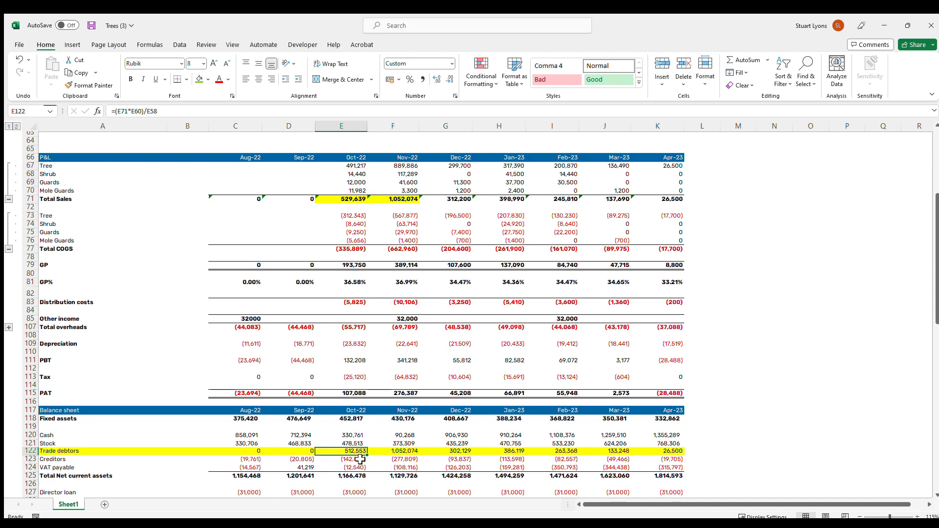
pyautogui.press('F2')
pyautogui.press('Escape')
pyautogui.click(404, 199)
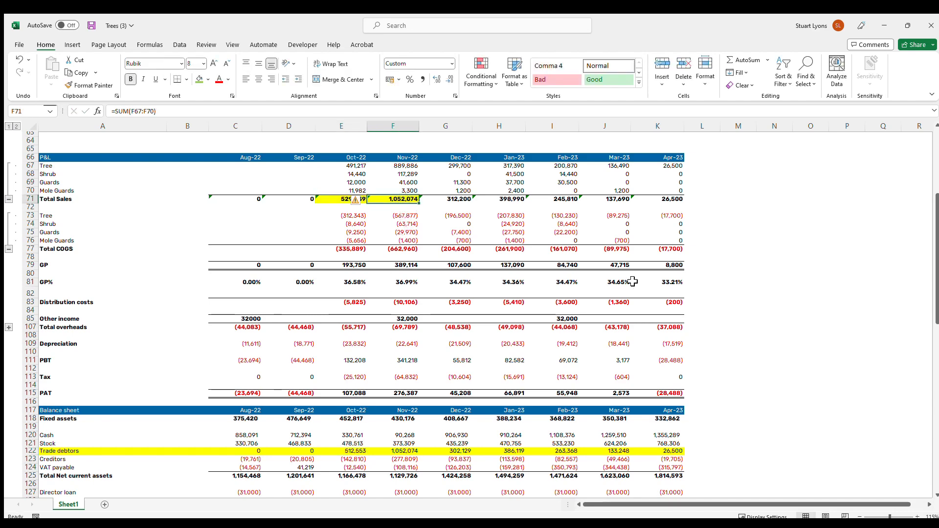
pyautogui.press('F2')
pyautogui.press('Escape')
pyautogui.click(408, 452)
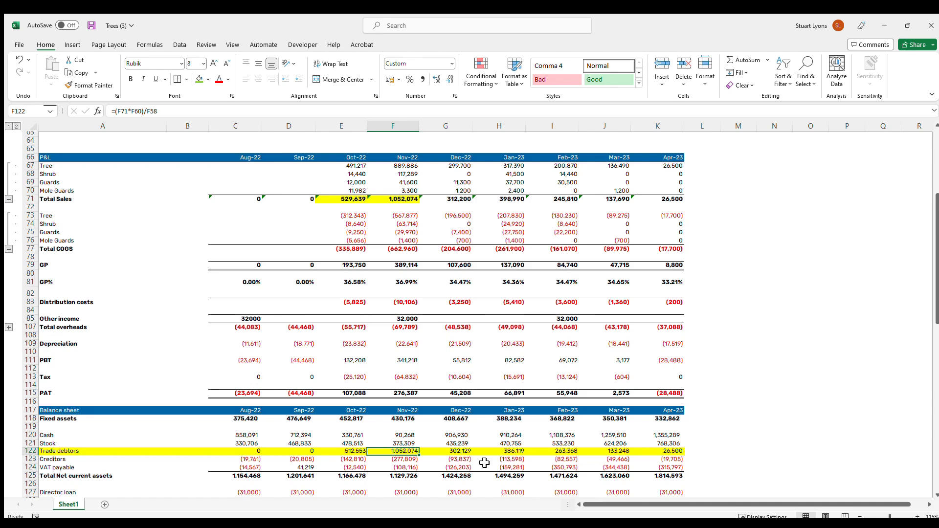
# Follow Oct-22 and Nov-22 Trade debtors through the NWC schedule and its Nov-22 movement formula to the cashflow's working capital movement.
pyautogui.scroll(-15, 484, 463)
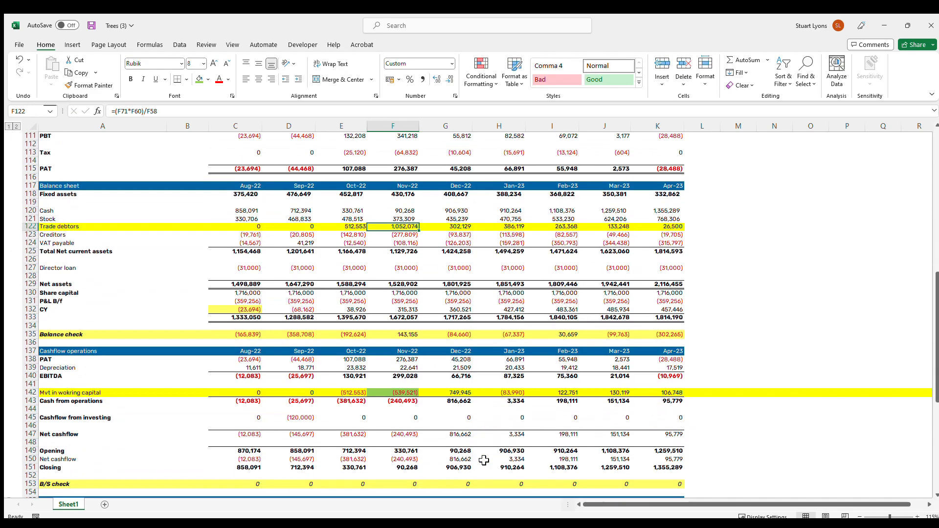
pyautogui.scroll(-2, 484, 460)
pyautogui.scroll(-3, 373, 382)
pyautogui.click(352, 401)
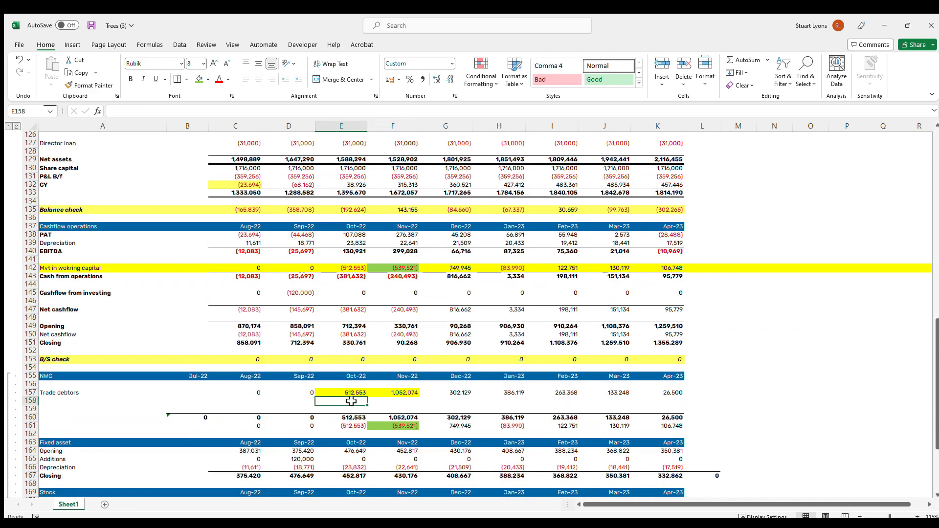
pyautogui.click(355, 393)
pyautogui.scroll(1, 424, 432)
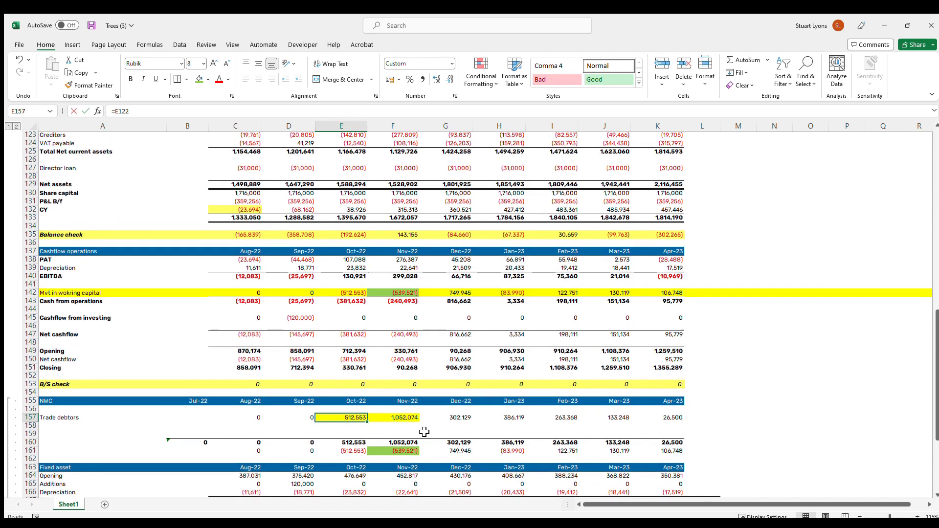
pyautogui.click(410, 419)
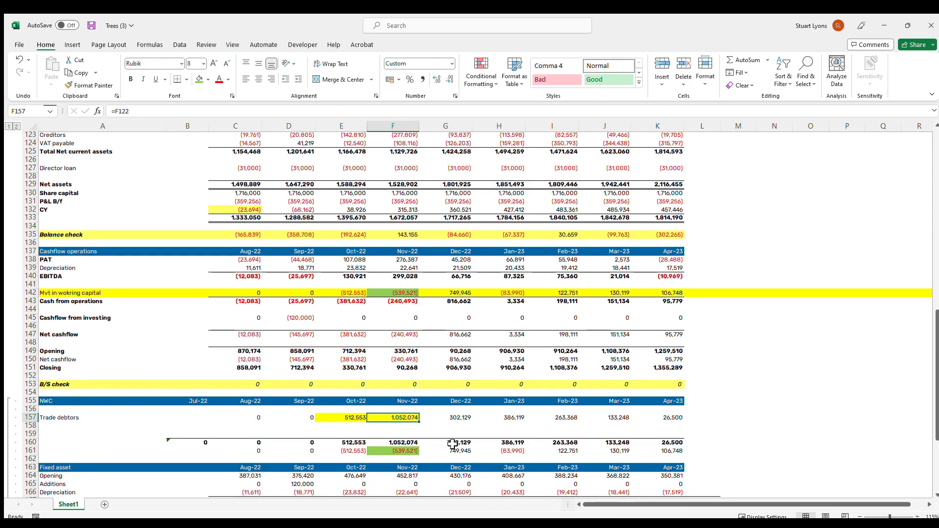
pyautogui.click(409, 443)
pyautogui.click(411, 451)
pyautogui.press('F2')
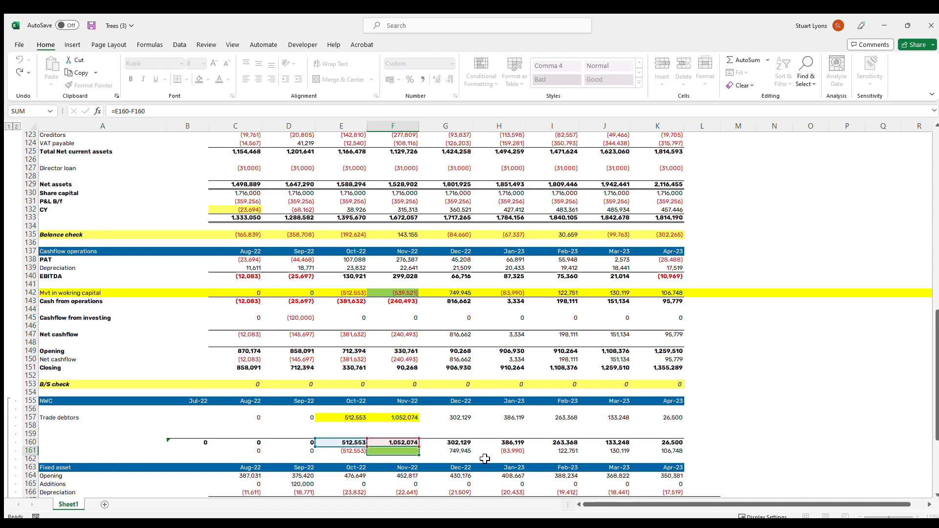
pyautogui.moveTo(404, 293); pyautogui.dragTo(404, 301)
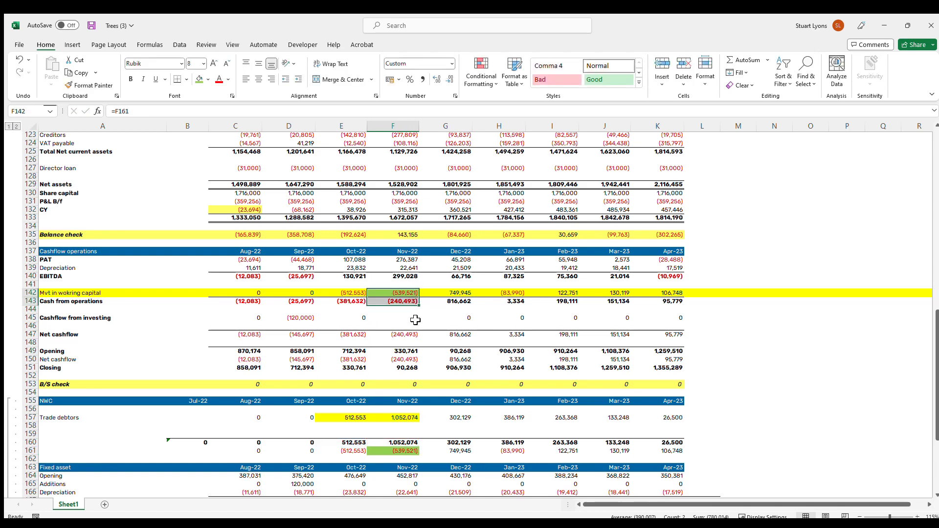
pyautogui.click(404, 293)
# Trace Oct-22 and Nov-22 Total Sales through the balance sheet's Trade debtors to the cashflow and the NWC schedule.
pyautogui.scroll(8, 434, 362)
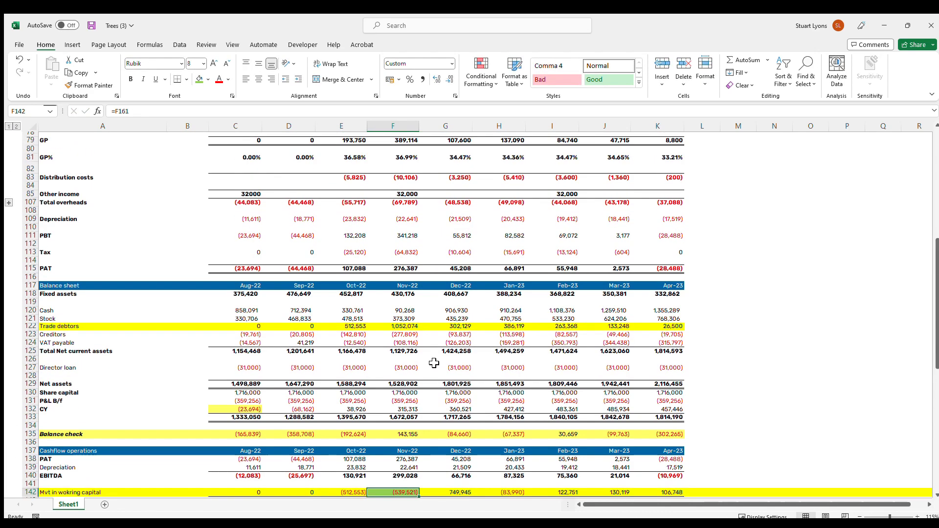
pyautogui.scroll(6, 434, 362)
pyautogui.click(347, 224)
pyautogui.click(387, 224)
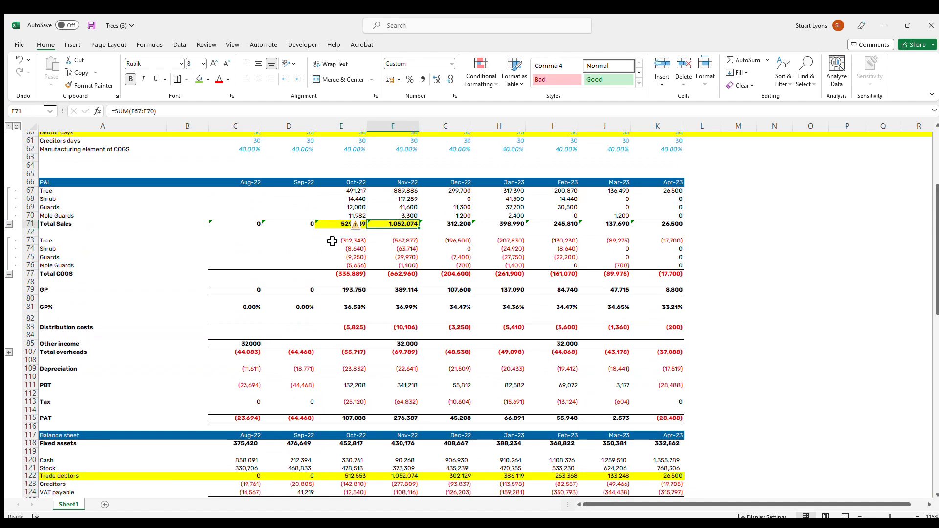
pyautogui.scroll(-2, 332, 241)
pyautogui.click(356, 425)
pyautogui.scroll(-3, 398, 425)
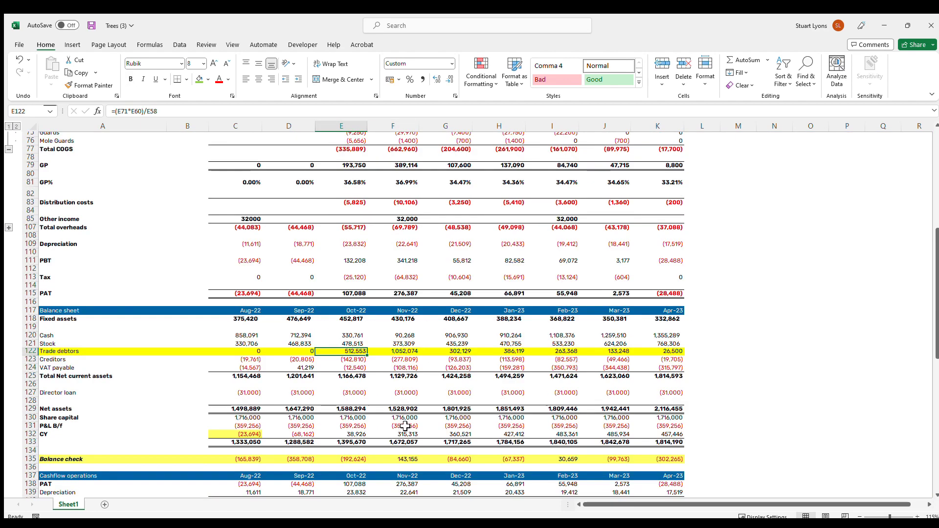
pyautogui.scroll(-8, 405, 426)
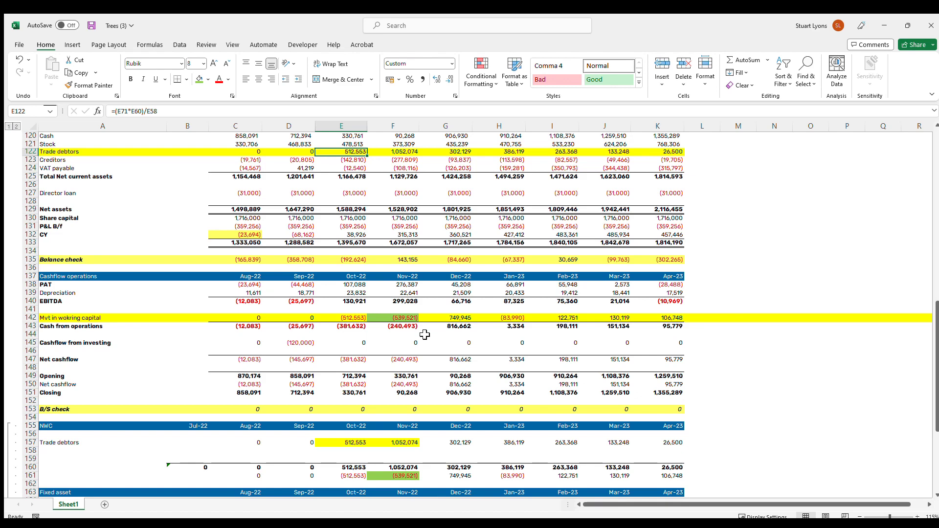
pyautogui.scroll(15, 424, 335)
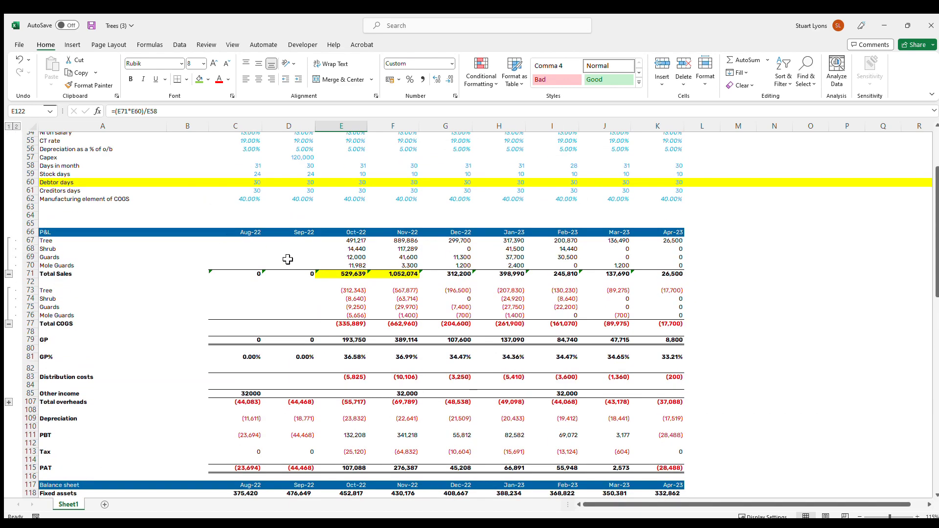
pyautogui.scroll(-5, 389, 278)
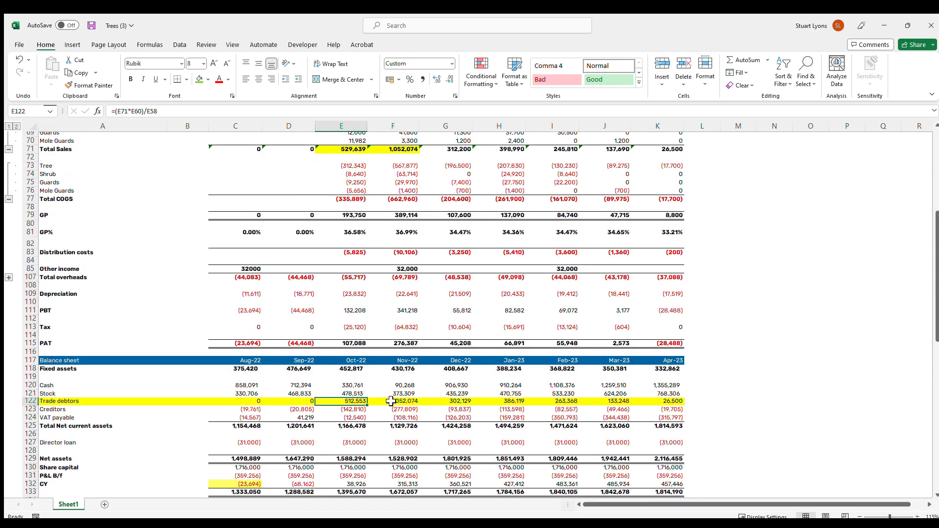
pyautogui.scroll(-12, 391, 411)
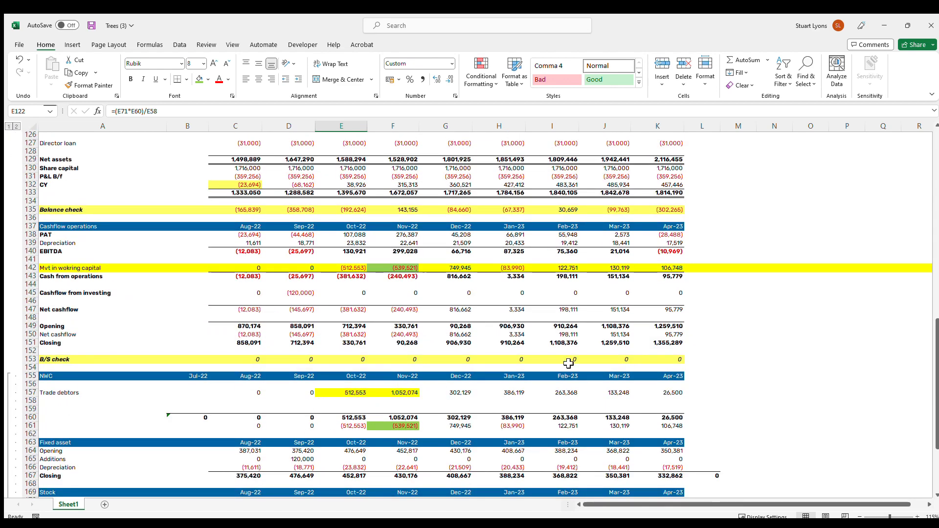
# Check the Nov-22 net cashflow and closing cash against the B/S check formula and the balance sheet's Cash formula.
pyautogui.click(411, 335)
pyautogui.click(414, 343)
pyautogui.scroll(6, 430, 342)
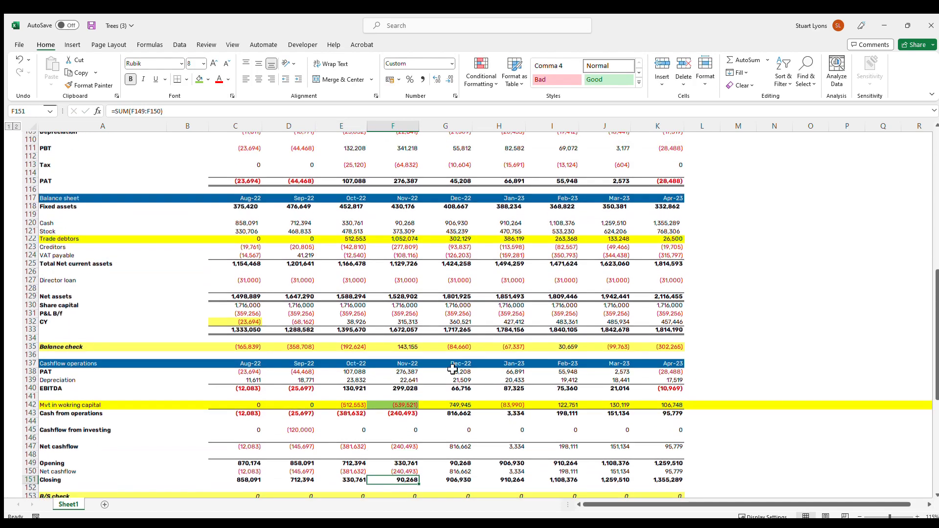
pyautogui.scroll(-4, 433, 381)
pyautogui.click(409, 411)
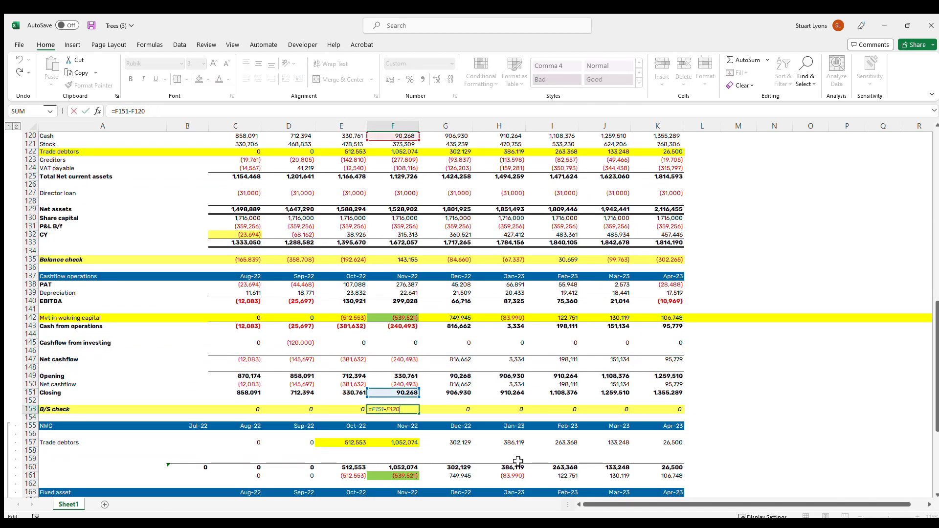
pyautogui.scroll(3, 451, 401)
pyautogui.click(400, 212)
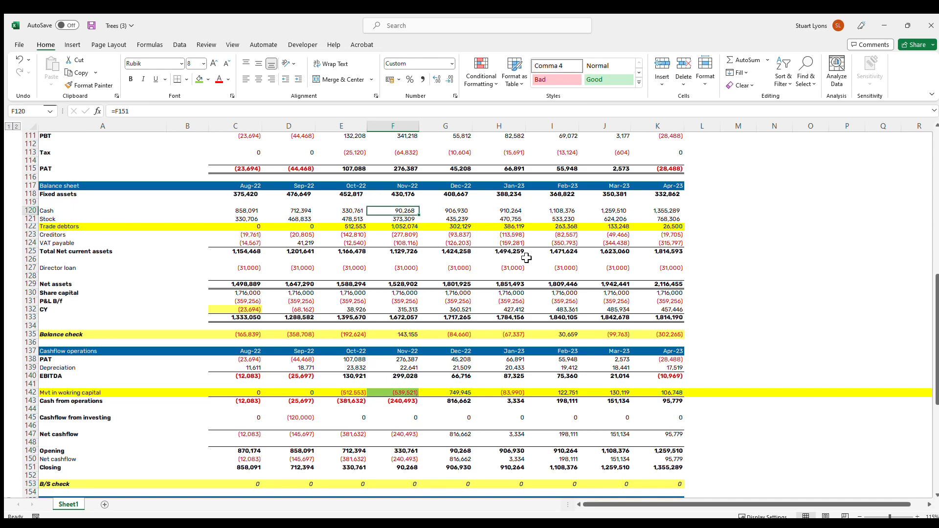
# Undo the recent fills and row deletions in the NWC schedule until the Creditors, VAT payable and Stock rows are restored.
pyautogui.scroll(-10, 468, 342)
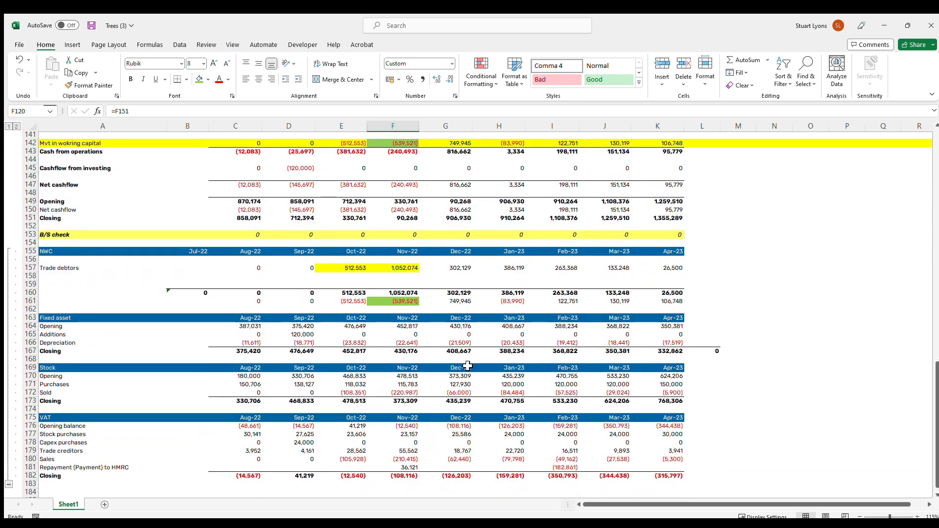
pyautogui.hotkey('ctrl', 'z')
pyautogui.hotkey('ctrl', 'z')
pyautogui.hotkey('ctrl', 'z')
pyautogui.hotkey('ctrl', 'z')
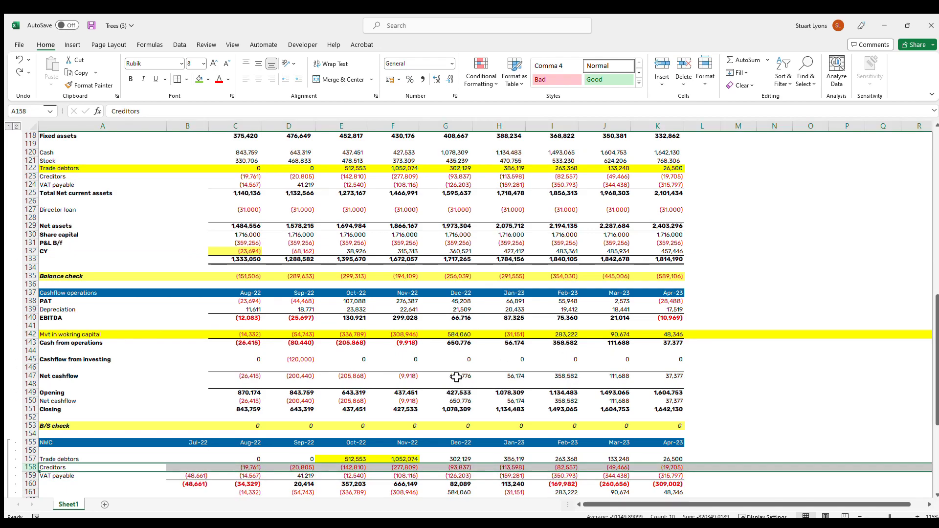
pyautogui.hotkey('ctrl', 'z')
pyautogui.hotkey('ctrl', 'z')
pyautogui.scroll(18, 499, 301)
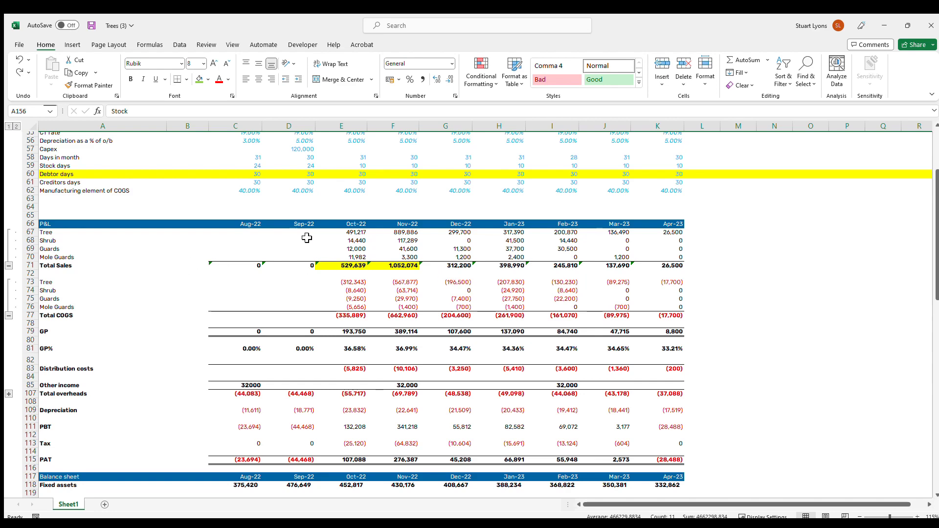
pyautogui.scroll(-4, 328, 274)
pyautogui.scroll(-3, 304, 430)
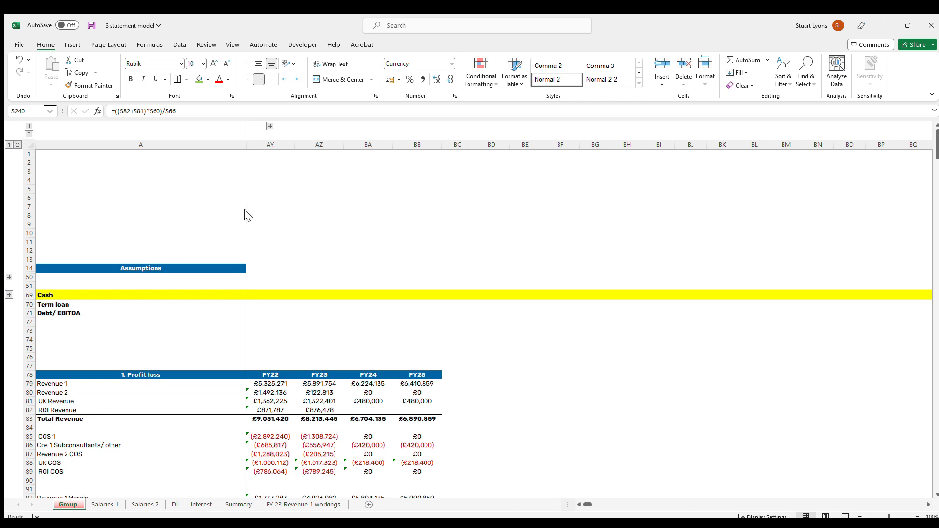
# Review the FY22 to FY25 profit and loss and consolidated balance sheet on the Group sheet of the 3 statement model workbook.
pyautogui.click(329, 269)
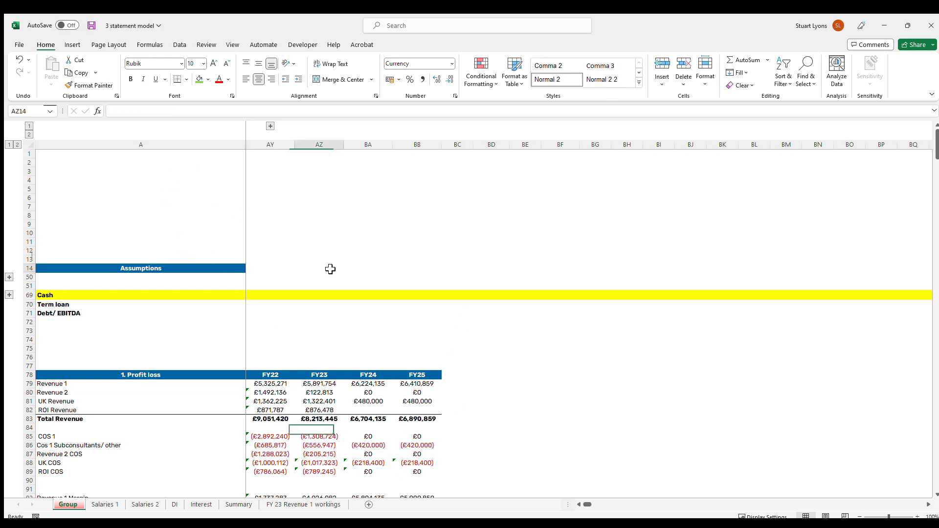
pyautogui.scroll(-4, 330, 269)
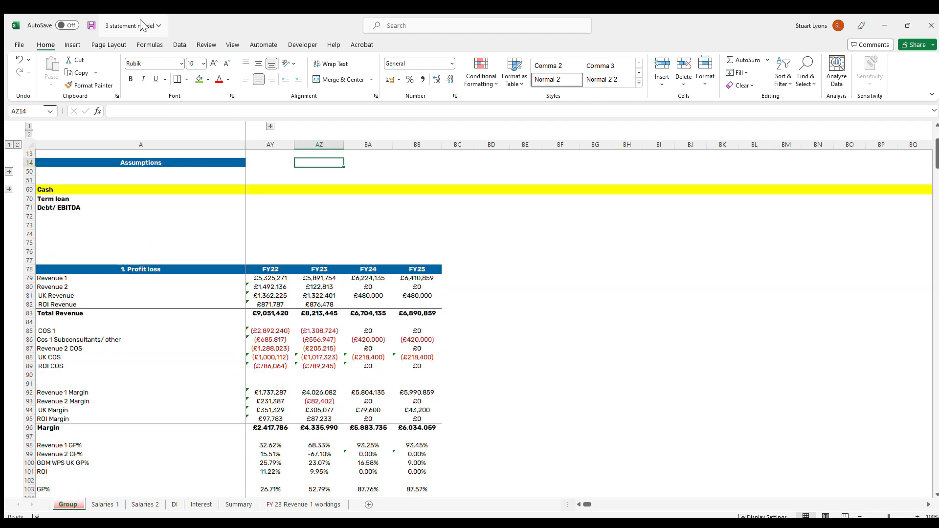
pyautogui.scroll(-2, 309, 290)
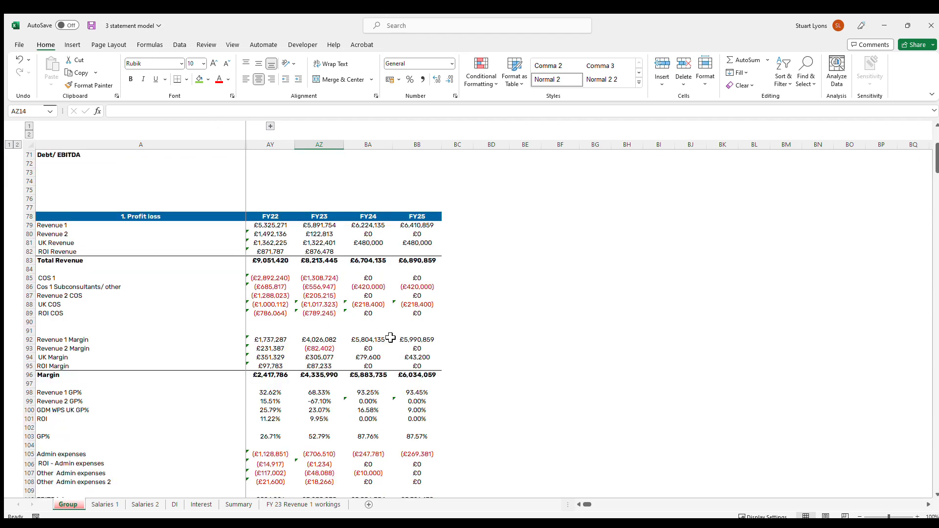
pyautogui.scroll(-5, 390, 337)
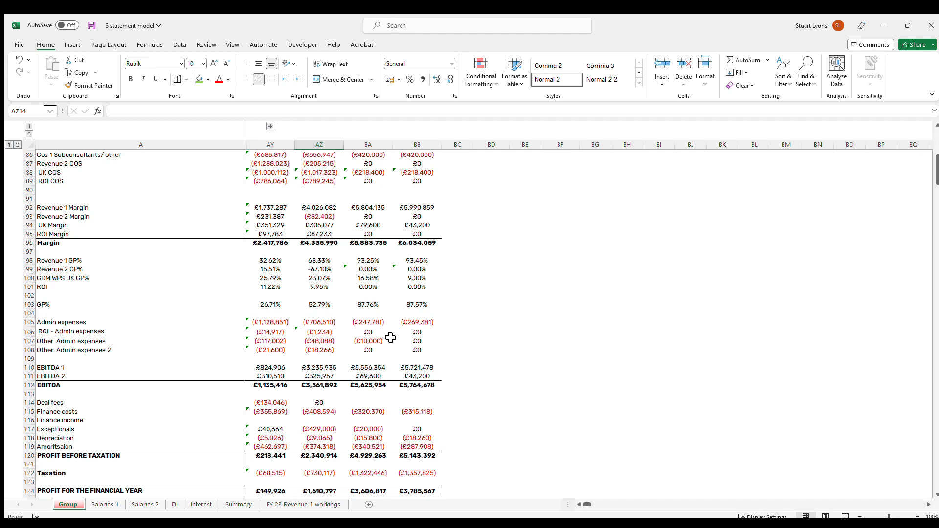
pyautogui.scroll(-4, 378, 385)
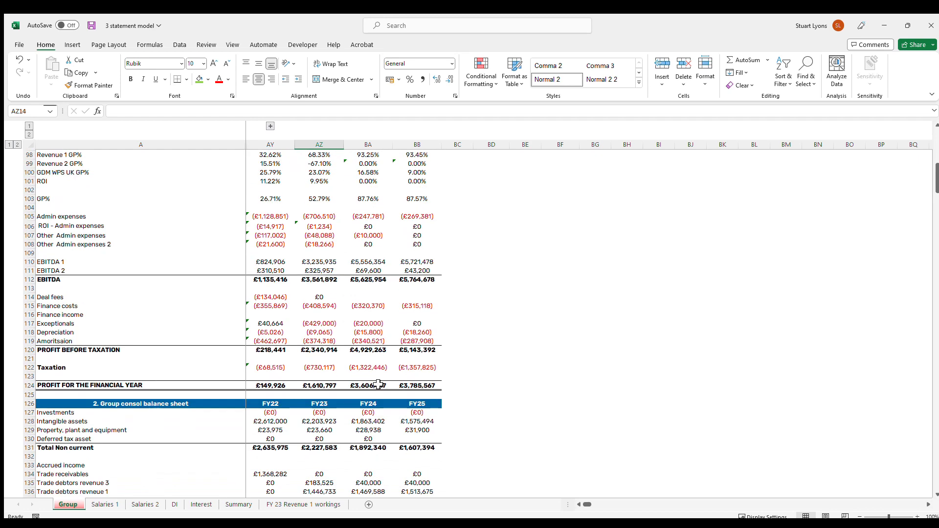
pyautogui.scroll(-8, 376, 384)
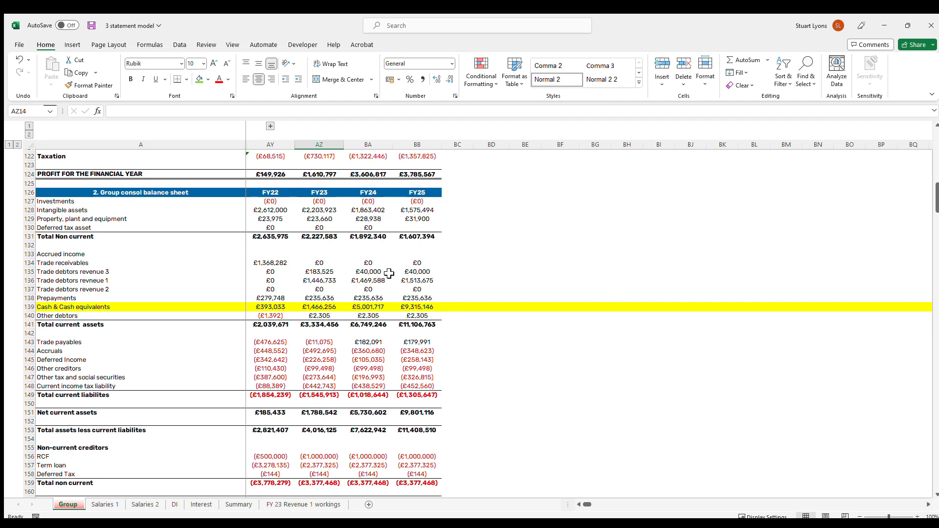
pyautogui.scroll(-8, 308, 289)
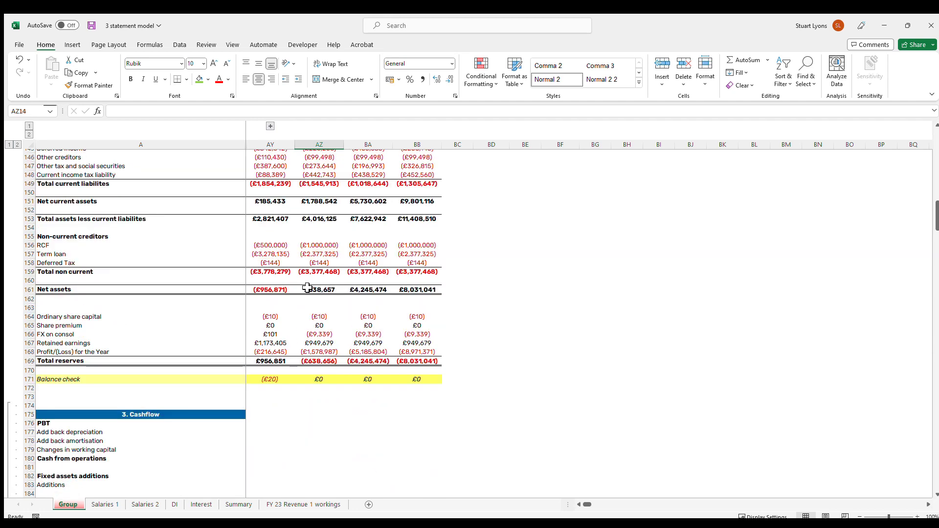
# Expand the grouped monthly columns and fill the Changes in working capital row of the cashflow with green.
pyautogui.click(271, 126)
pyautogui.scroll(-20, 310, 272)
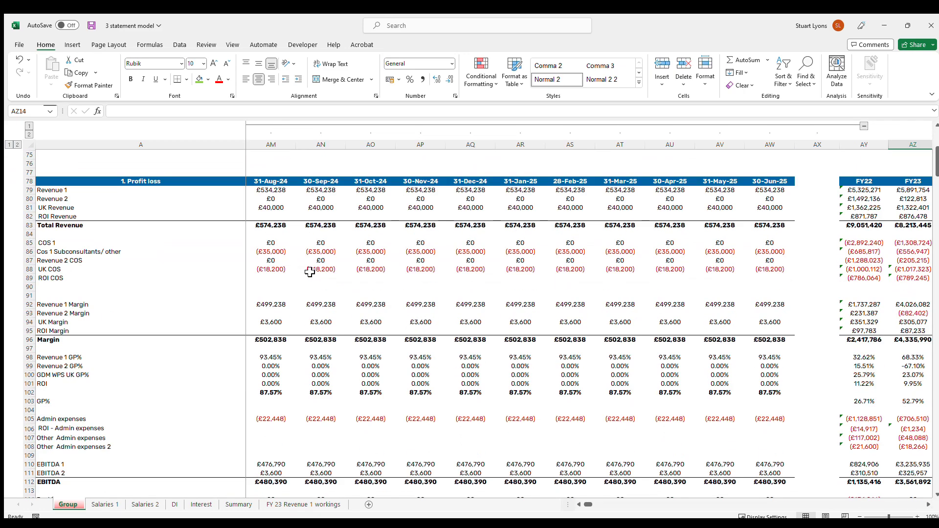
pyautogui.scroll(-9, 310, 272)
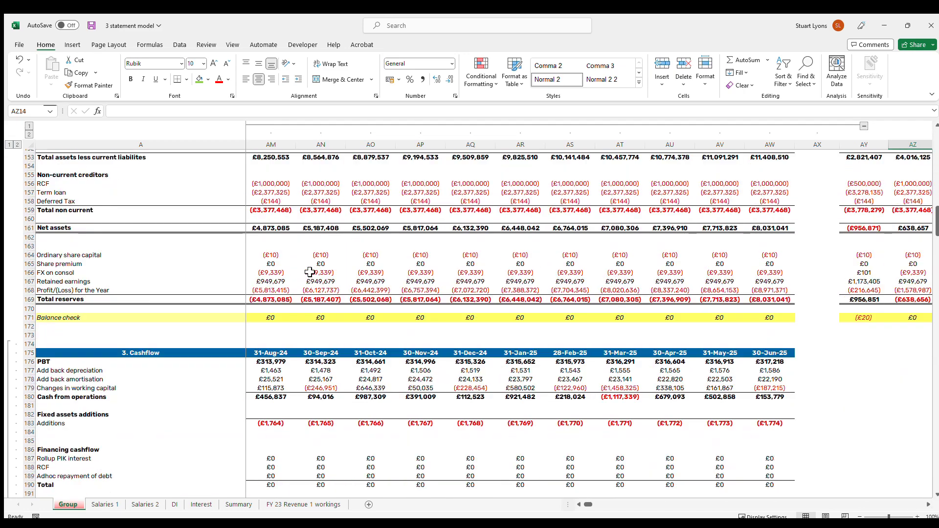
pyautogui.click(29, 388)
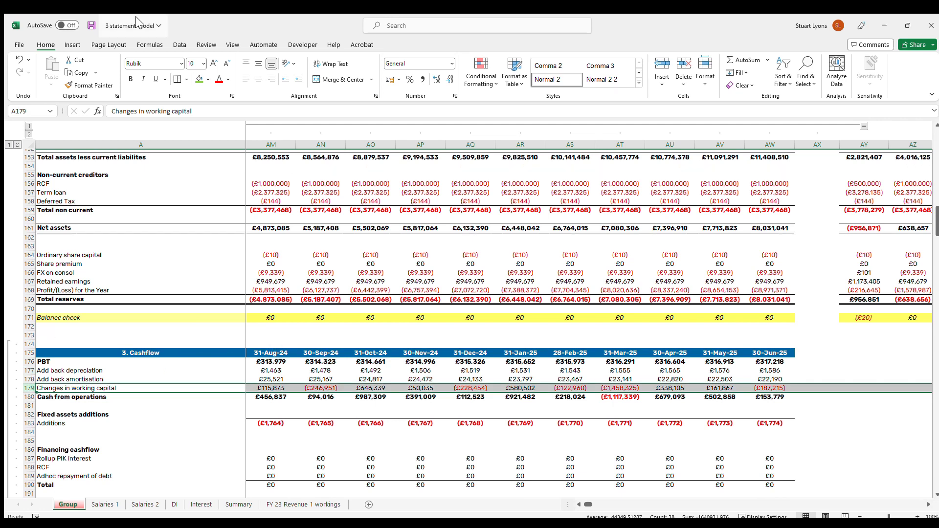
pyautogui.click(199, 79)
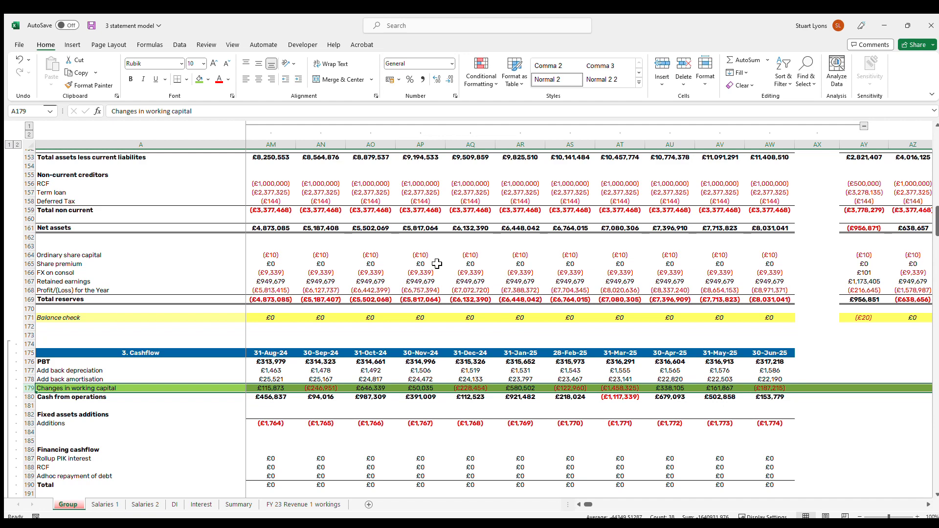
# Trace the 30-Sep-24 change in working capital from the cashflow to its MVT in NWC formula in the Working capital schedule.
pyautogui.scroll(4, 437, 263)
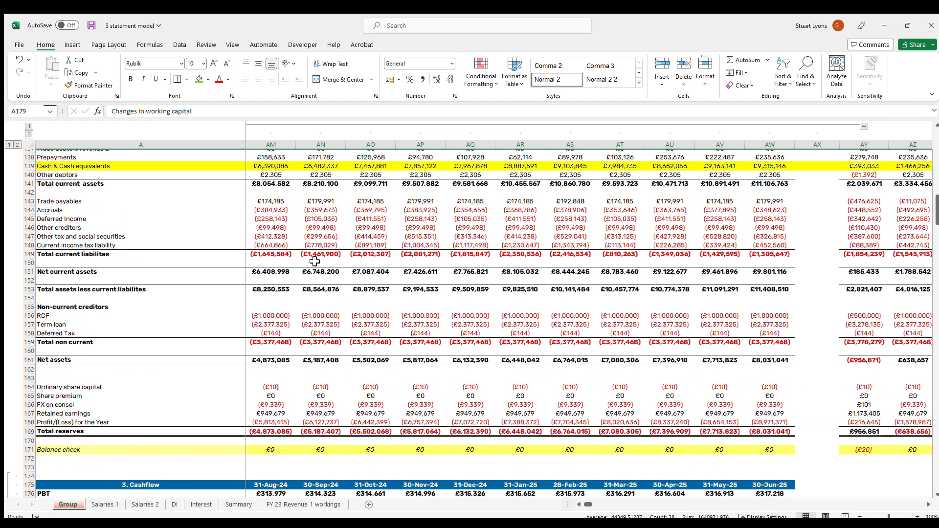
pyautogui.scroll(-6, 320, 259)
pyautogui.click(321, 336)
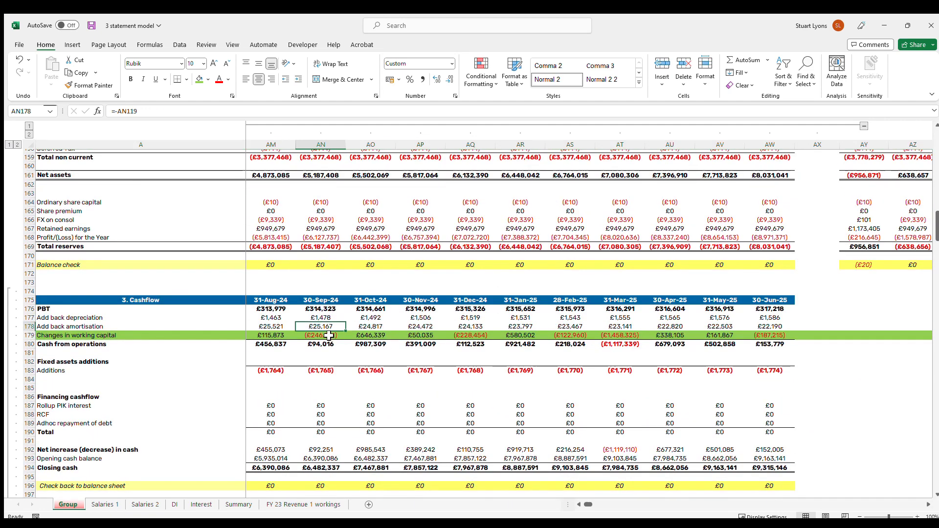
pyautogui.hotkey('ctrl', '[')
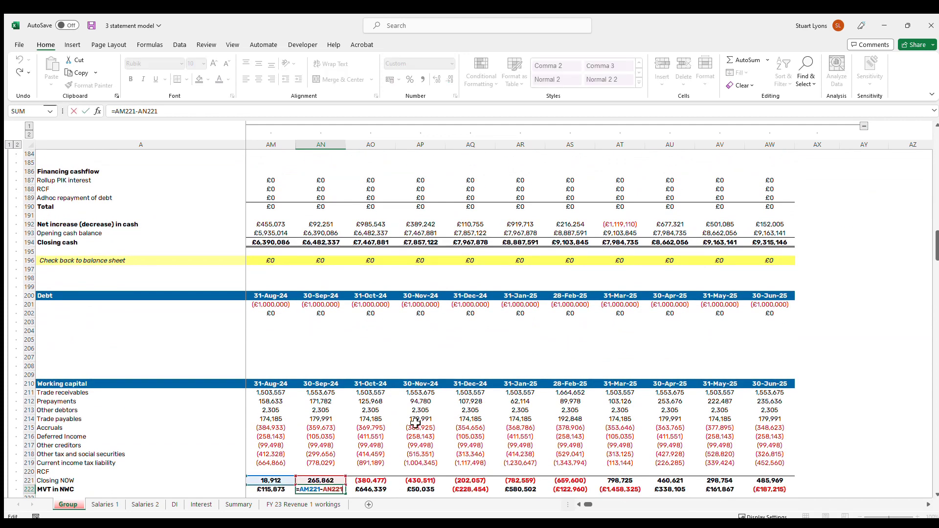
# Compare the Working capital schedule's line items with the balance sheet and examine the 30-Sep-24 balances from Trade receivables to Closing NOW.
pyautogui.moveTo(49, 402); pyautogui.dragTo(49, 471)
pyautogui.scroll(14, 77, 205)
pyautogui.scroll(4, 77, 205)
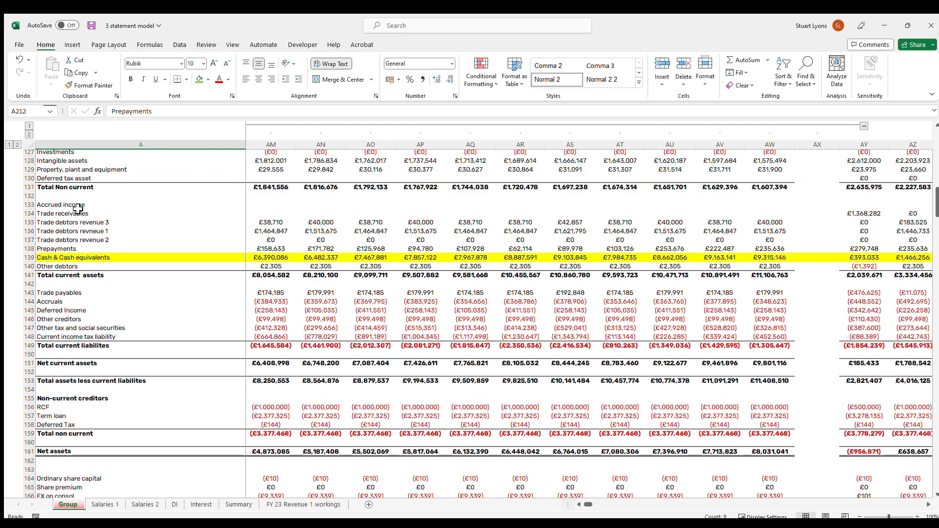
pyautogui.scroll(-20, 64, 246)
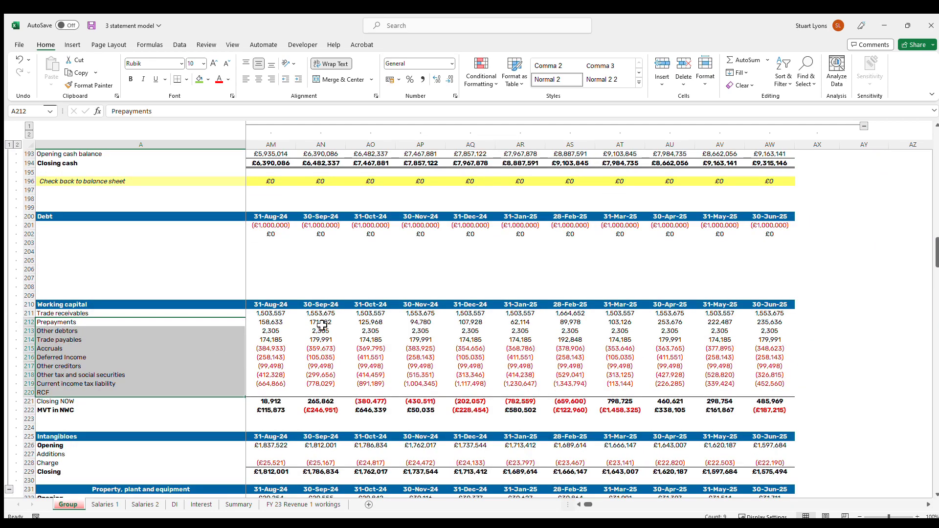
pyautogui.moveTo(322, 314); pyautogui.dragTo(321, 402)
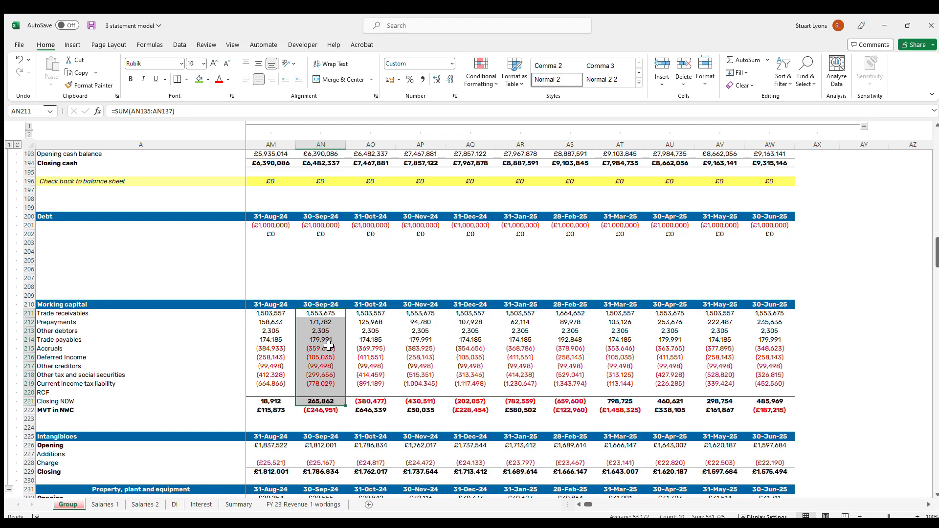
# Follow the Trade receivables row of the Working capital schedule from 30-Sep-24 back through the earlier months to 2022.
pyautogui.press('Left')
pyautogui.press('Left')
pyautogui.press('Left')
pyautogui.press('Left')
pyautogui.press('Left')
pyautogui.press('Left')
pyautogui.press('Left')
pyautogui.press('Left')
pyautogui.press('Left')
pyautogui.press('Left')
pyautogui.press('Left')
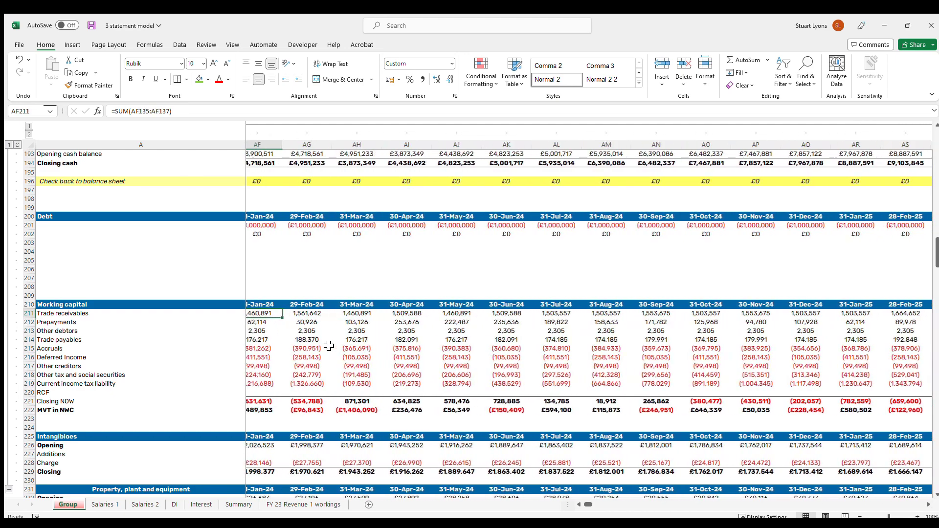
pyautogui.press('Left')
pyautogui.press('Left')
pyautogui.press('Left')
pyautogui.press('Left')
pyautogui.press('Left')
pyautogui.press('Left')
pyautogui.press('Left')
pyautogui.press('Left')
pyautogui.press('Left')
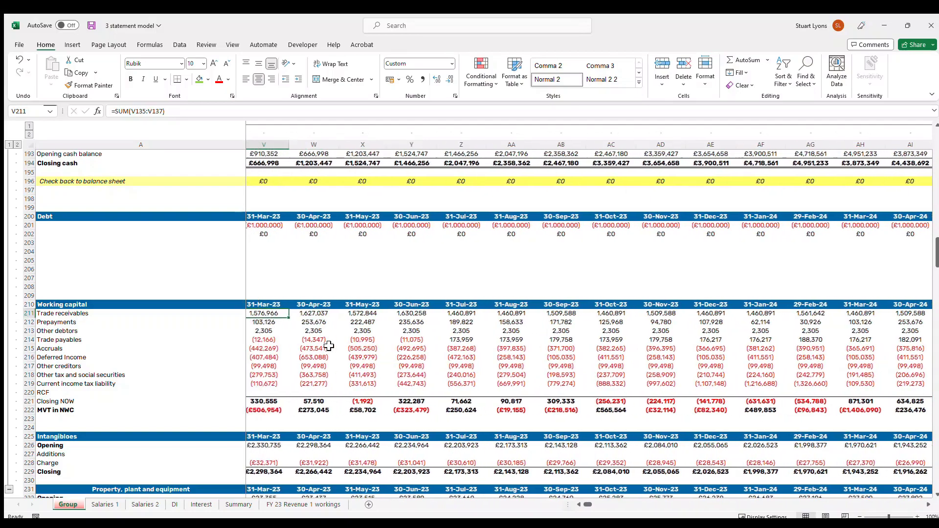
pyautogui.press('Left')
pyautogui.press('Left')
pyautogui.press('Left')
pyautogui.press('Left')
pyautogui.press('Left')
pyautogui.press('Left')
pyautogui.press('Left')
pyautogui.press('Left')
pyautogui.press('Left')
pyautogui.press('Left')
pyautogui.press('Left')
pyautogui.press('Left')
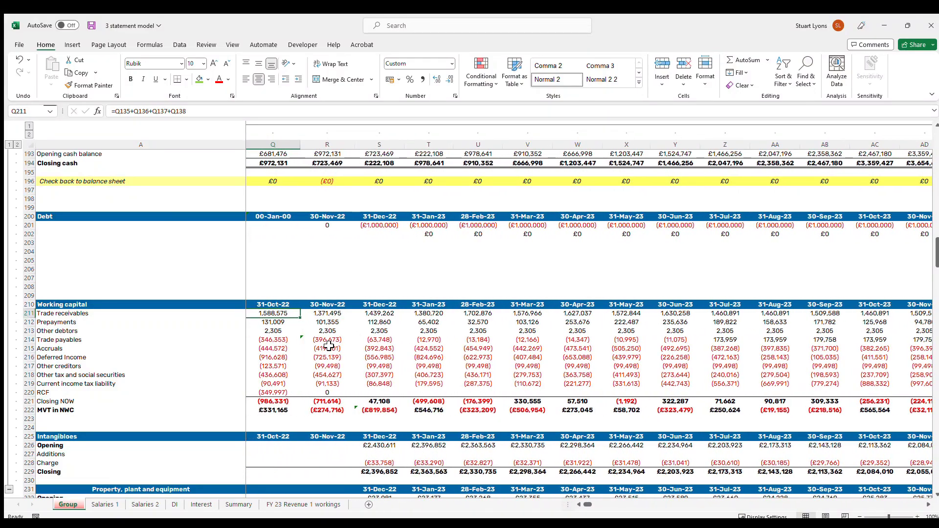
pyautogui.press('Right')
pyautogui.press('Right')
pyautogui.press('Right')
pyautogui.press('Right')
pyautogui.press('Right')
pyautogui.press('Right')
pyautogui.press('Right')
pyautogui.press('Right')
pyautogui.press('Right')
pyautogui.press('Right')
pyautogui.press('Right')
pyautogui.press('Right')
pyautogui.press('Right')
pyautogui.press('Right')
pyautogui.press('Right')
pyautogui.press('Right')
pyautogui.press('Right')
pyautogui.press('Right')
pyautogui.press('Right')
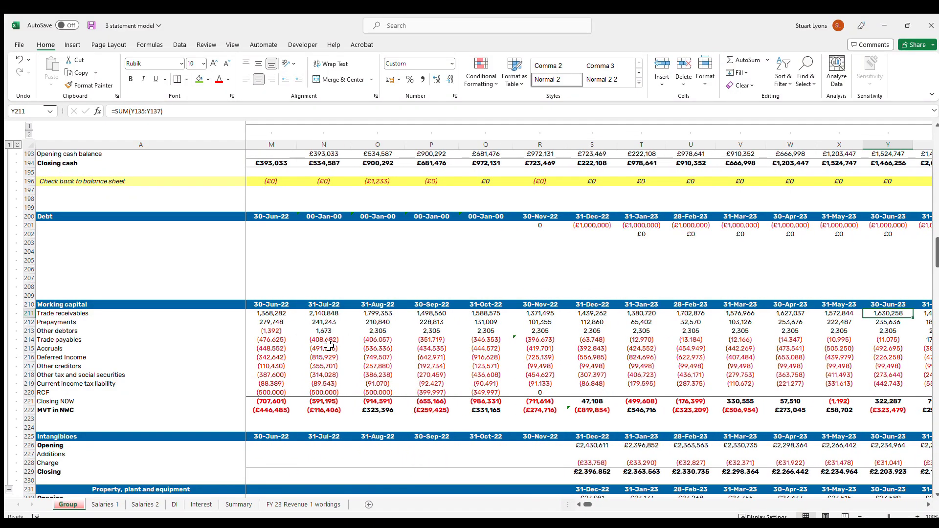
# Select the 31-Dec-22 working capital balances from Trade receivables down to Closing NOW.
pyautogui.press('Left')
pyautogui.press('Left')
pyautogui.press('Left')
pyautogui.press('Left')
pyautogui.press('Left')
pyautogui.press('Left')
pyautogui.hotkey('shift', 'Down')
pyautogui.hotkey('shift', 'Down')
pyautogui.hotkey('shift', 'Down')
pyautogui.hotkey('shift', 'Down')
pyautogui.hotkey('shift', 'Down')
pyautogui.hotkey('shift', 'Down')
pyautogui.hotkey('shift', 'Down')
pyautogui.hotkey('shift', 'Down')
pyautogui.hotkey('shift', 'Down')
pyautogui.hotkey('shift', 'Down')
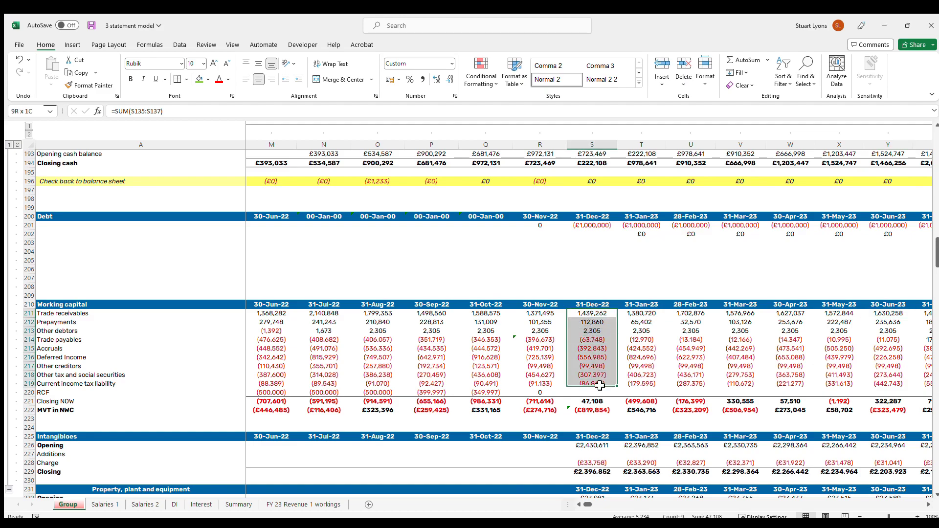
# Compare the 31-Dec-22 working capital balances with the same month's profit and loss, balance sheet and cashflow.
pyautogui.scroll(9, 589, 304)
pyautogui.scroll(16, 589, 305)
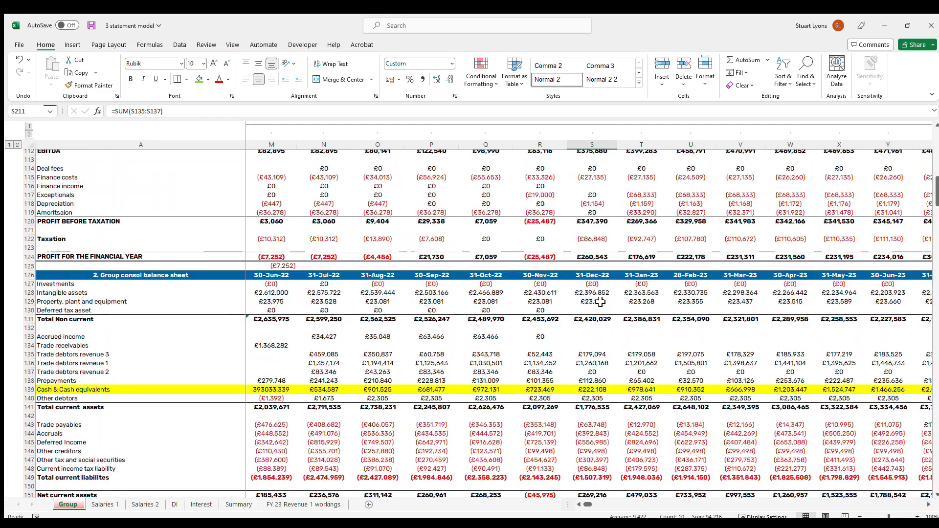
pyautogui.scroll(4, 600, 299)
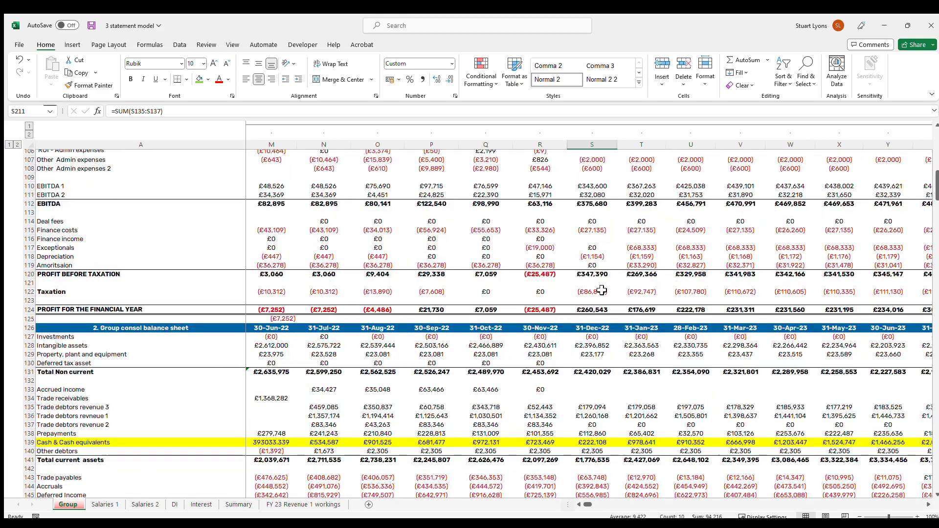
pyautogui.scroll(-8, 602, 294)
pyautogui.scroll(9, 603, 283)
pyautogui.scroll(-20, 605, 284)
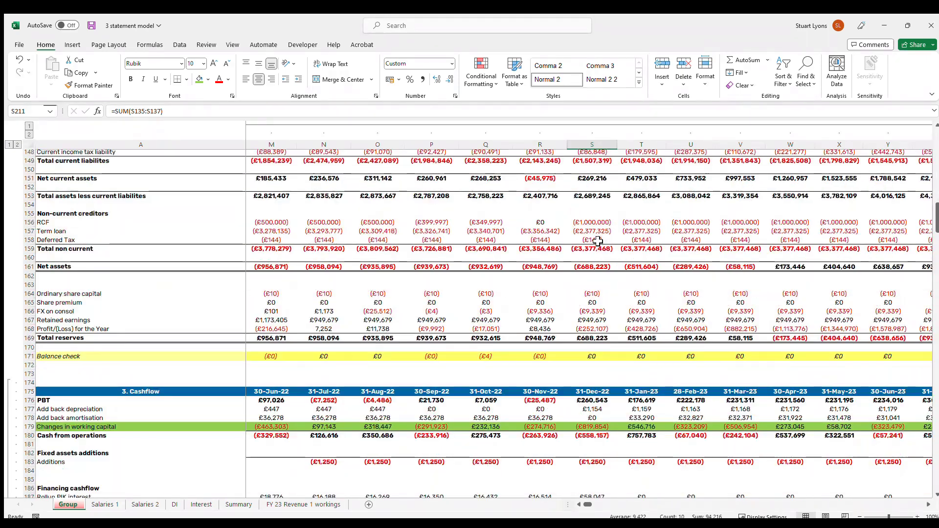
pyautogui.scroll(-1, 594, 200)
pyautogui.scroll(6, 596, 203)
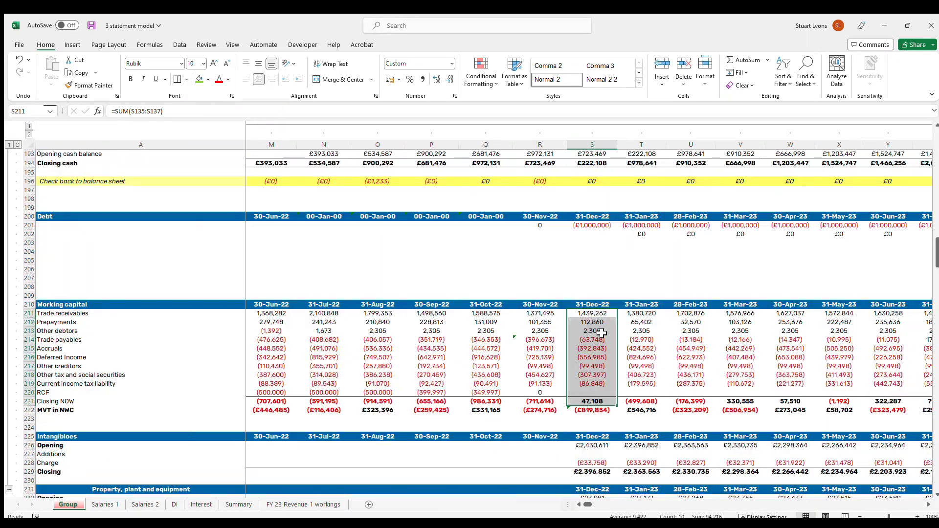
# Inspect the 31-Jan-23 Trade receivables formula and relate the working capital schedule to the Changes in working capital row in the cashflow.
pyautogui.click(643, 308)
pyautogui.click(647, 314)
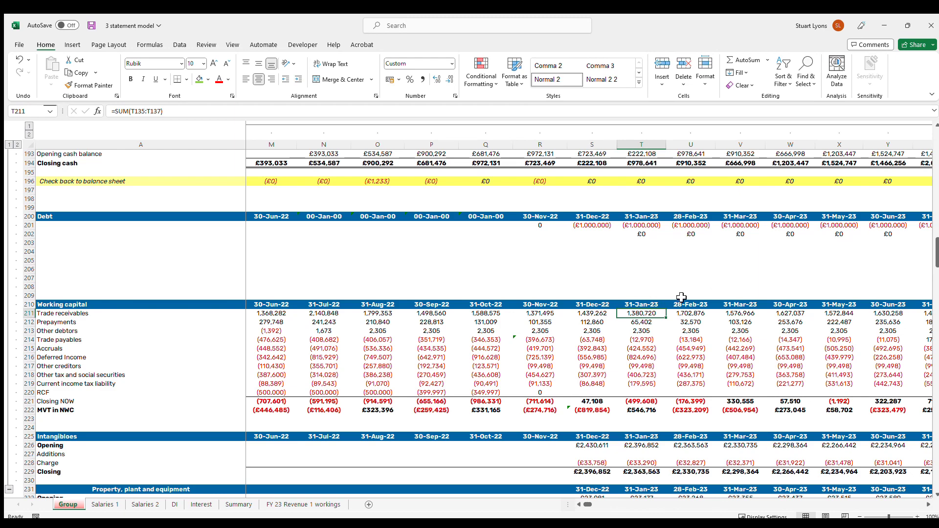
pyautogui.scroll(-1, 650, 312)
pyautogui.scroll(12, 682, 298)
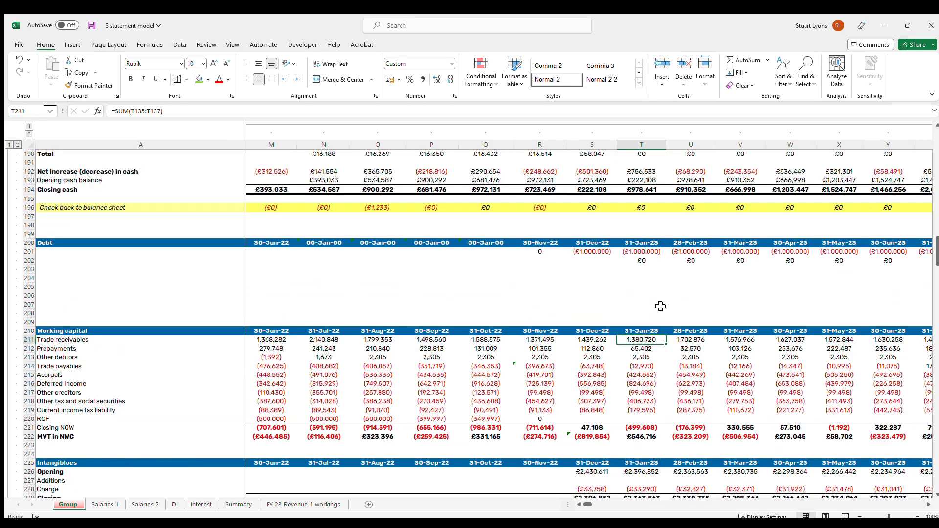
pyautogui.scroll(-10, 661, 316)
pyautogui.scroll(8, 610, 279)
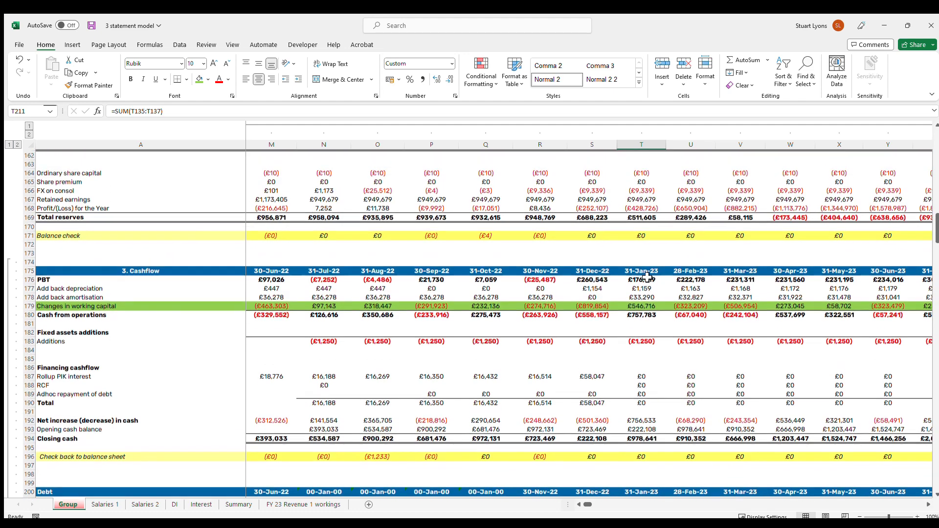
pyautogui.scroll(-10, 593, 327)
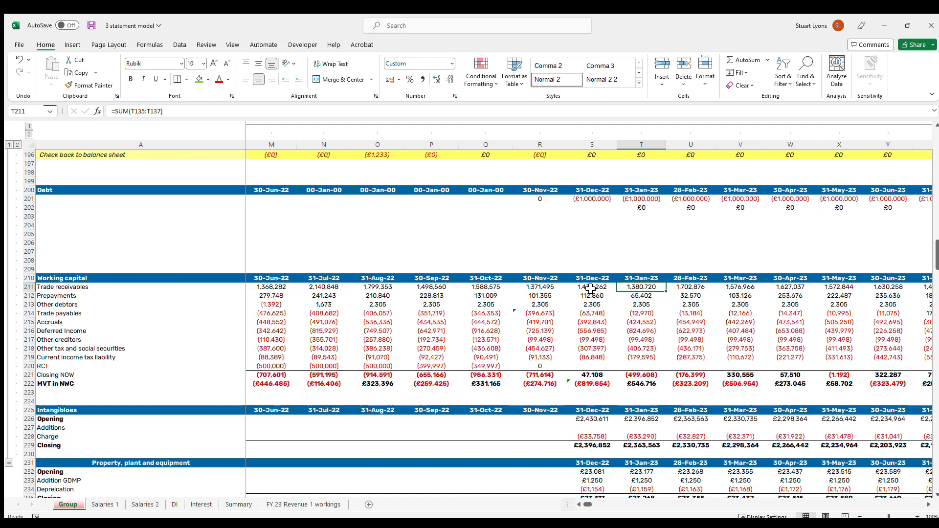
# Check the Revenue 1 line of the profit and loss from the hardcoded 2022 months across to the 31-Dec-22 formula.
pyautogui.scroll(20, 611, 281)
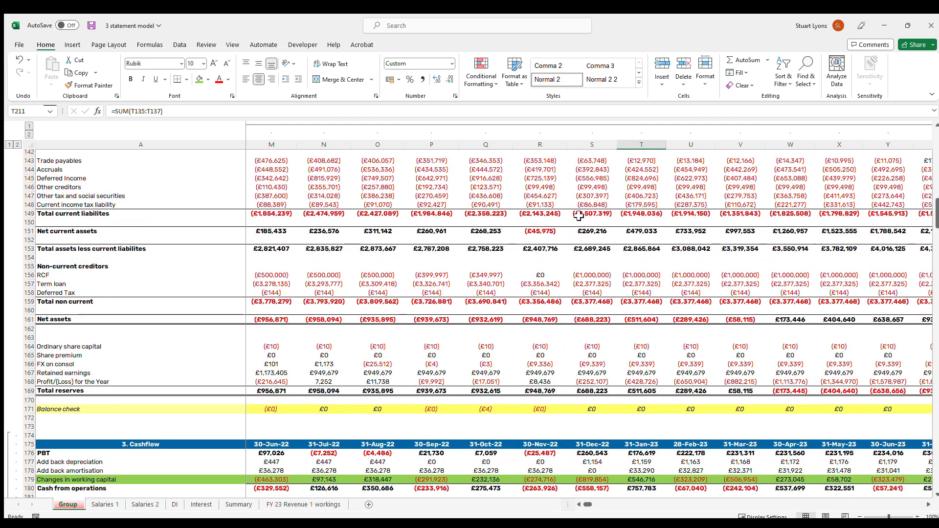
pyautogui.scroll(20, 595, 268)
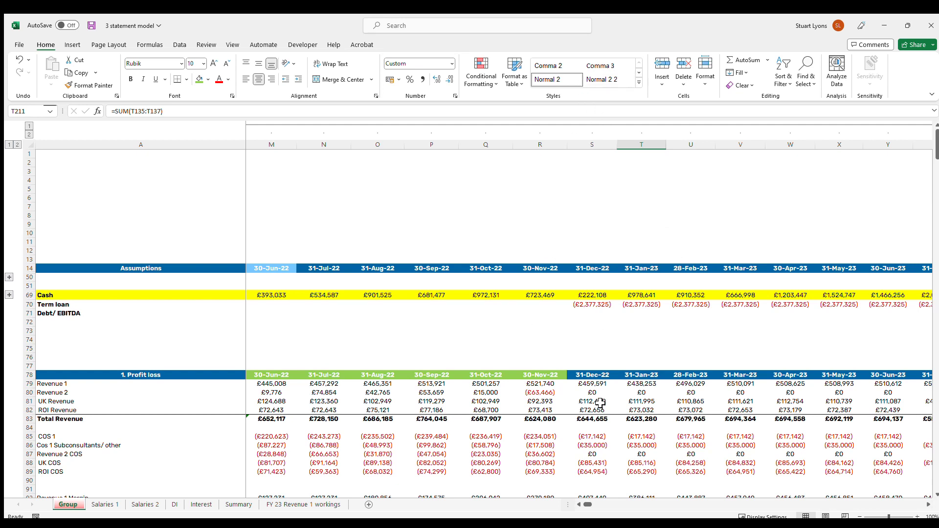
pyautogui.click(342, 392)
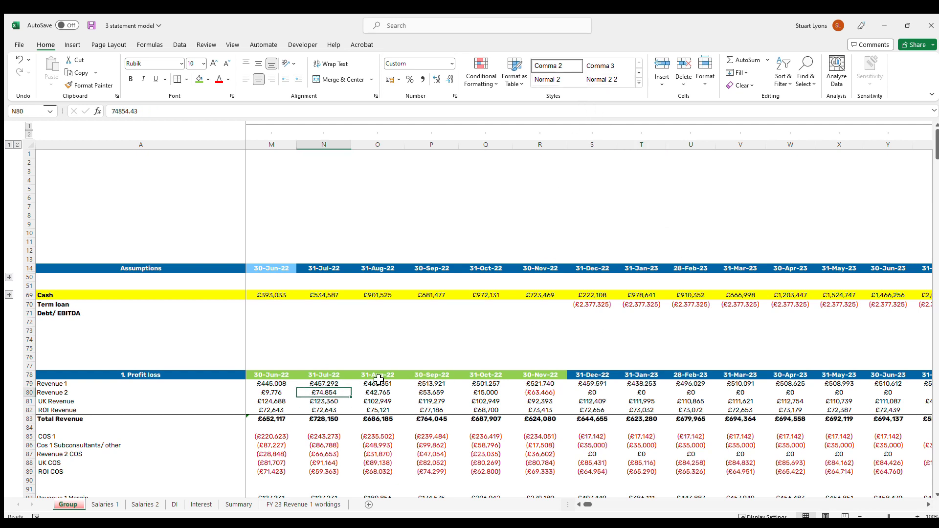
pyautogui.click(375, 377)
pyautogui.click(383, 394)
pyautogui.click(384, 385)
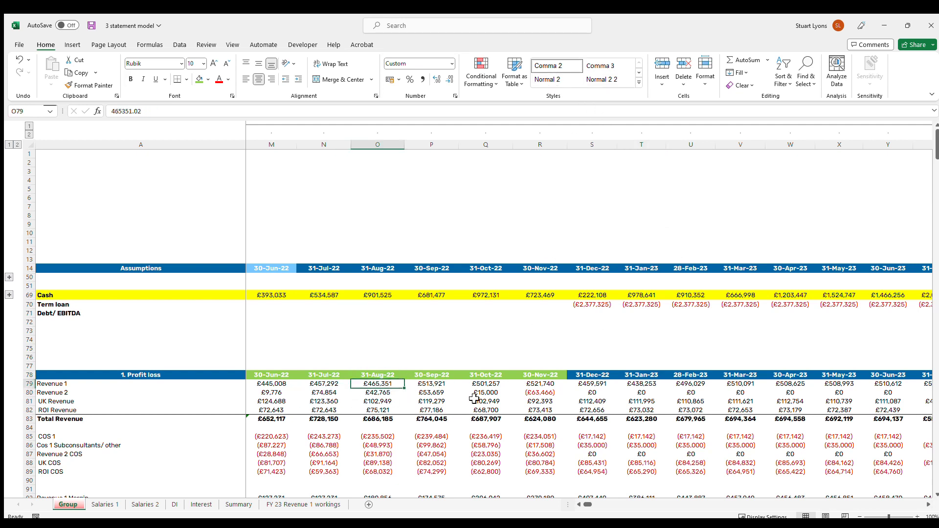
pyautogui.press('Right')
pyautogui.press('Right')
pyautogui.press('Right')
pyautogui.press('Right')
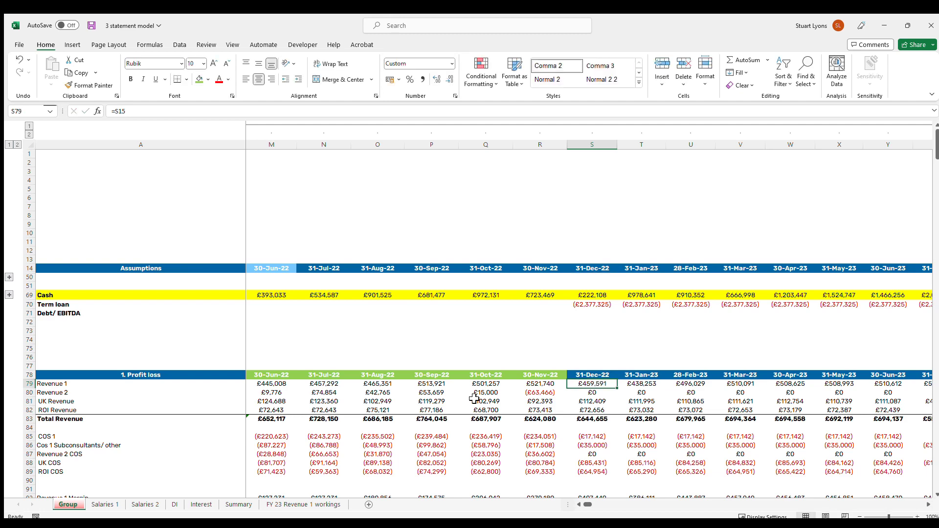
# Expand the grouped Assumptions rows and trace the 31-Dec-22 Revenue 1 figure to its input there.
pyautogui.click(8, 277)
pyautogui.scroll(-5, 489, 293)
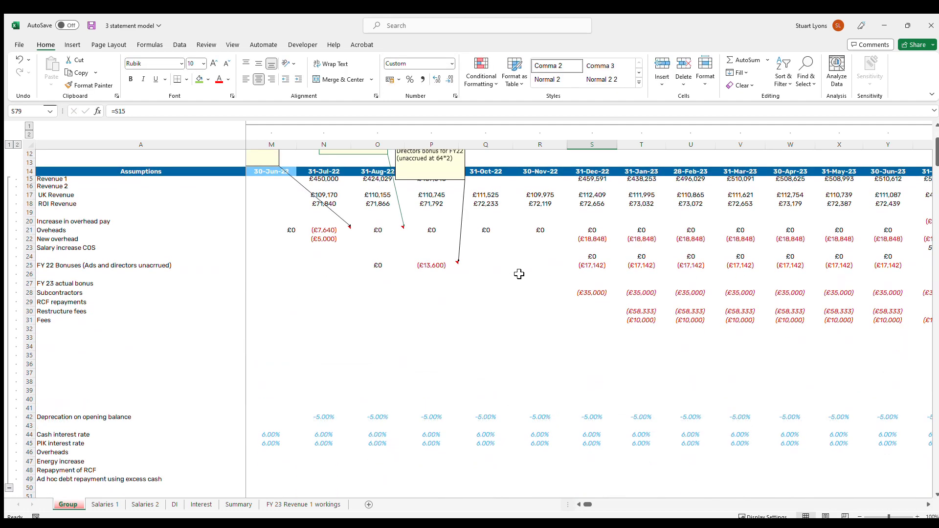
pyautogui.scroll(5, 562, 245)
pyautogui.scroll(-3, 592, 216)
pyautogui.scroll(5, 592, 225)
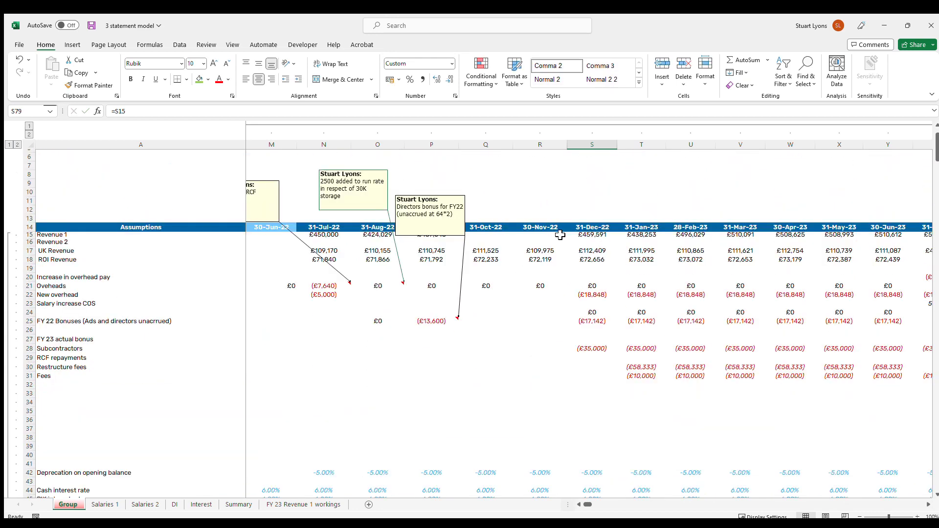
pyautogui.click(599, 237)
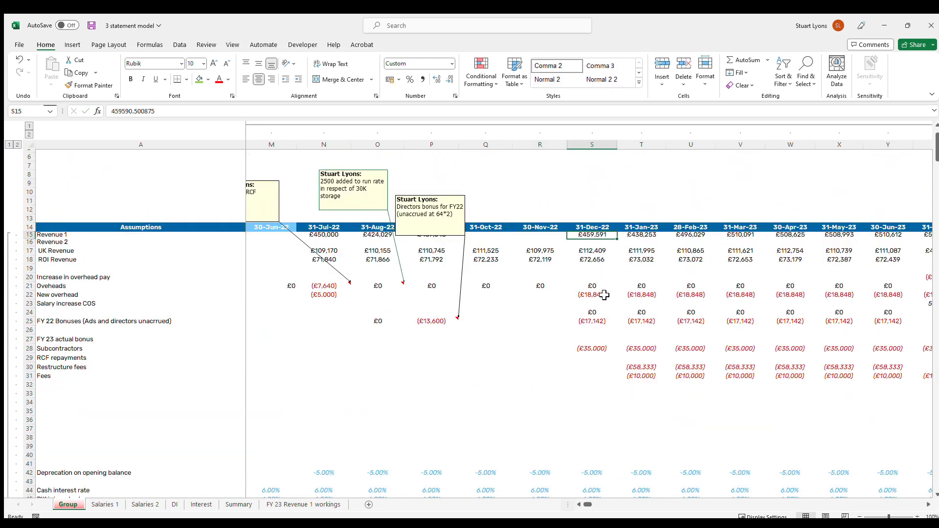
# Highlight the 31-Dec-22 column and follow it through the profit and loss, balance sheet and cashflow to the Working capital schedule.
pyautogui.scroll(-12, 604, 295)
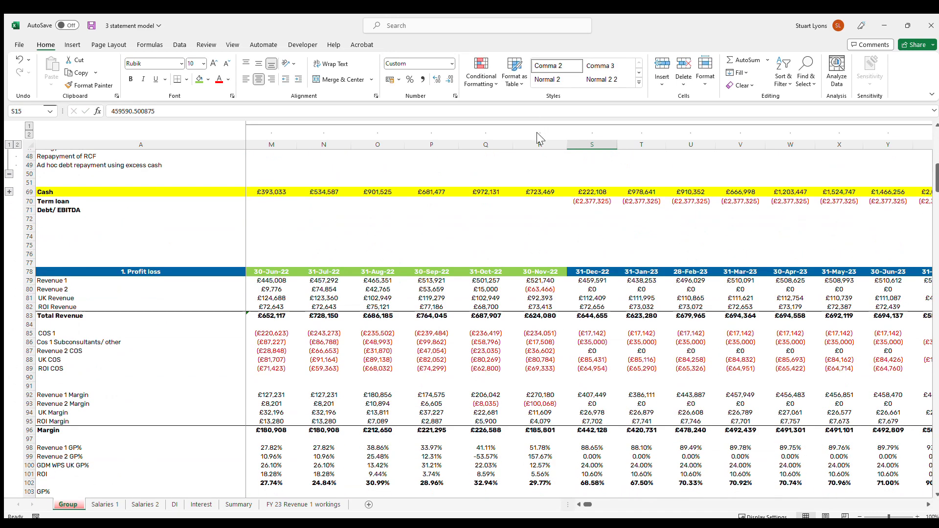
pyautogui.click(592, 144)
pyautogui.scroll(-13, 599, 423)
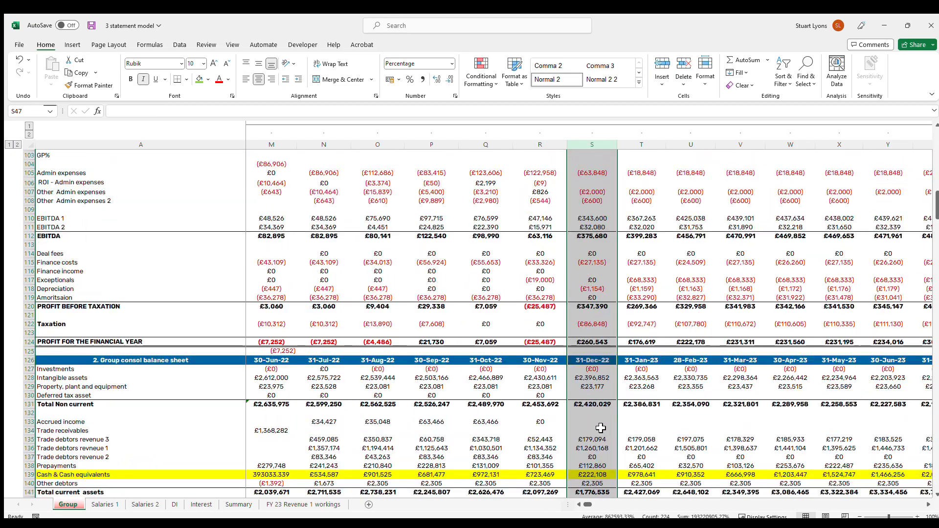
pyautogui.scroll(-3, 601, 428)
pyautogui.scroll(-8, 538, 457)
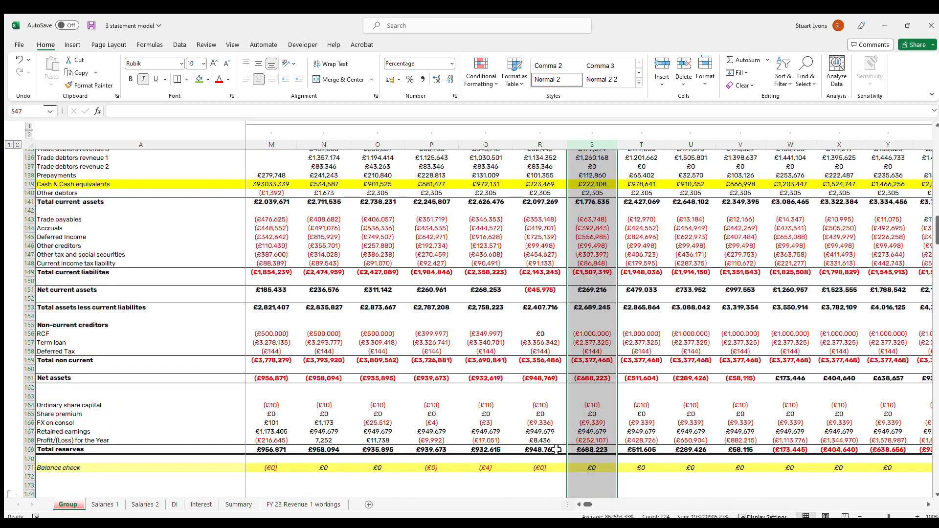
pyautogui.scroll(-18, 548, 416)
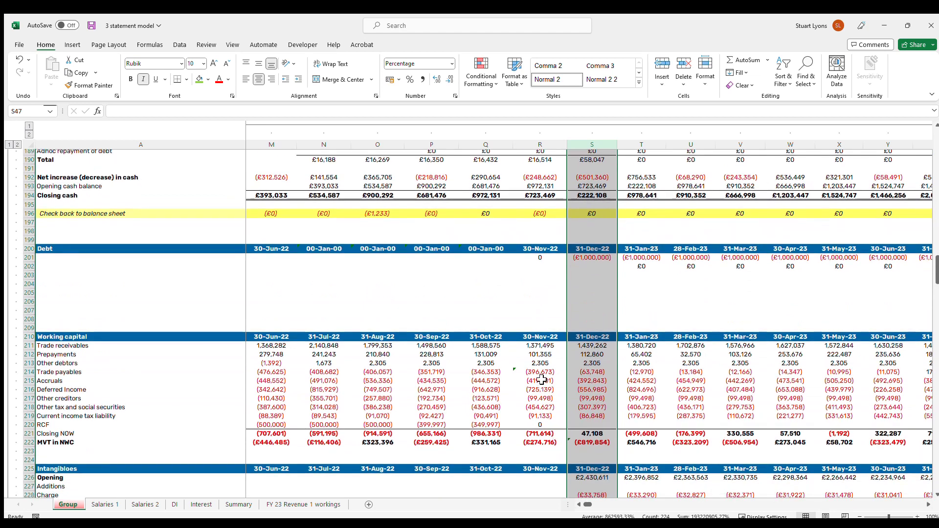
# Compare Trade receivables and Prepayments between 30-Nov-22 and 31-Dec-22 in the Working capital schedule.
pyautogui.click(538, 347)
pyautogui.click(603, 345)
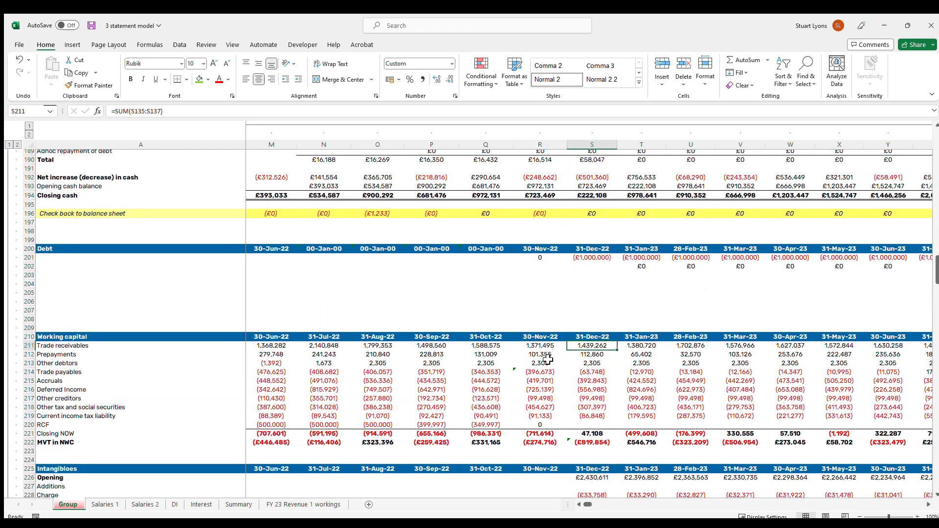
pyautogui.click(548, 357)
pyautogui.click(585, 355)
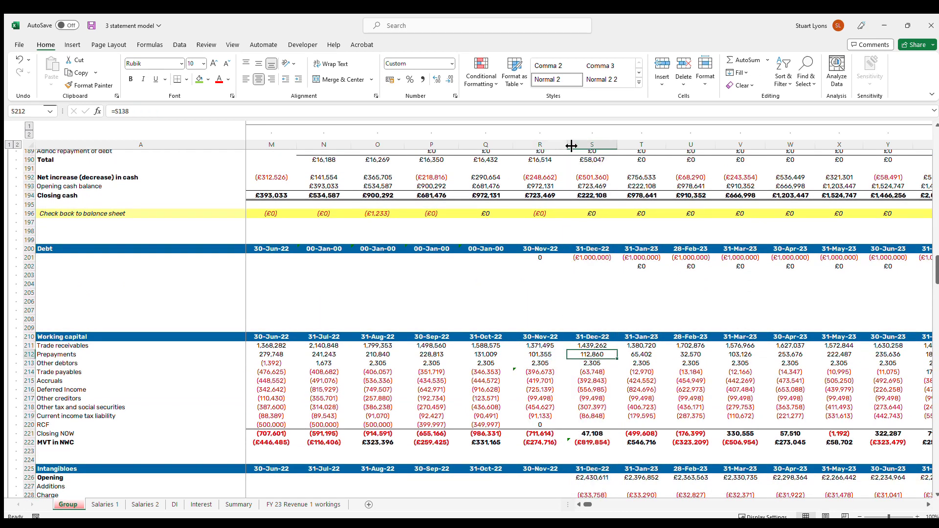
# Highlight the 31-Dec-22 column again and trace it from the cashflow's closing cash up to the Cash row and Assumptions.
pyautogui.click(543, 146)
pyautogui.click(593, 146)
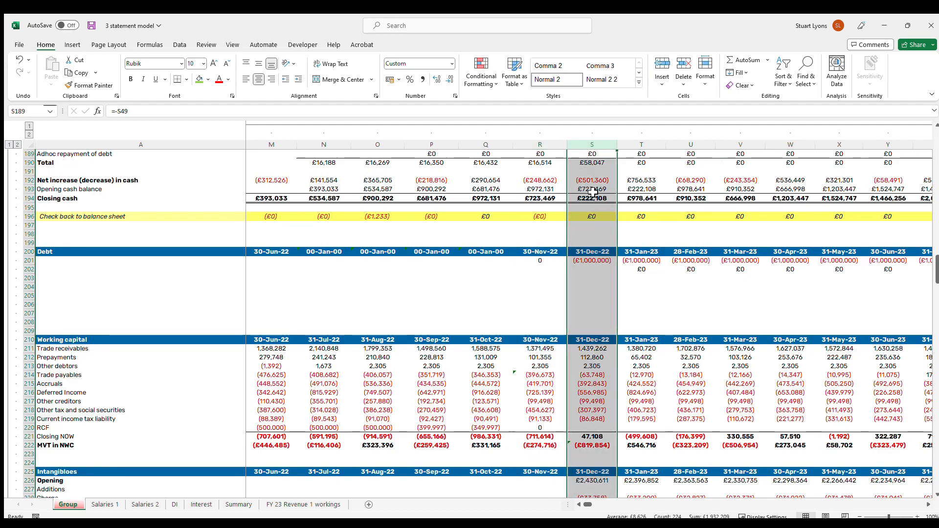
pyautogui.scroll(8, 633, 421)
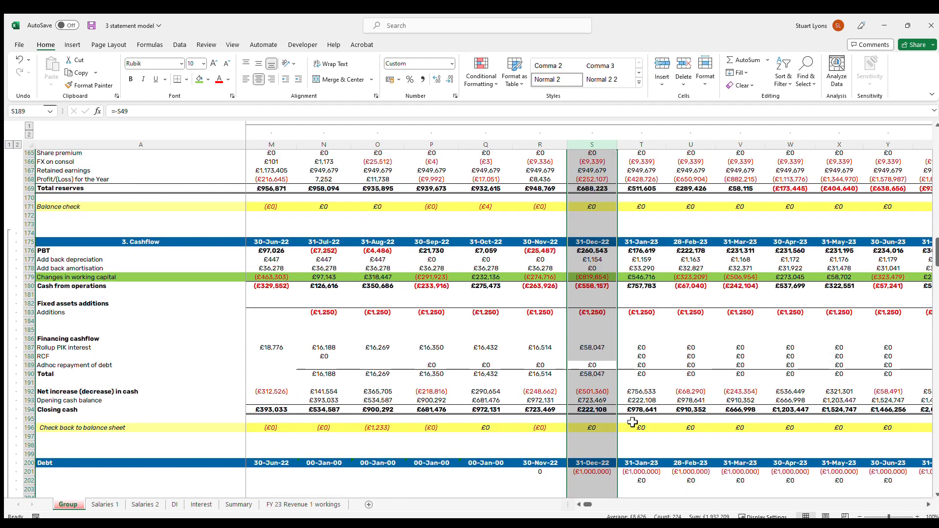
pyautogui.scroll(20, 632, 421)
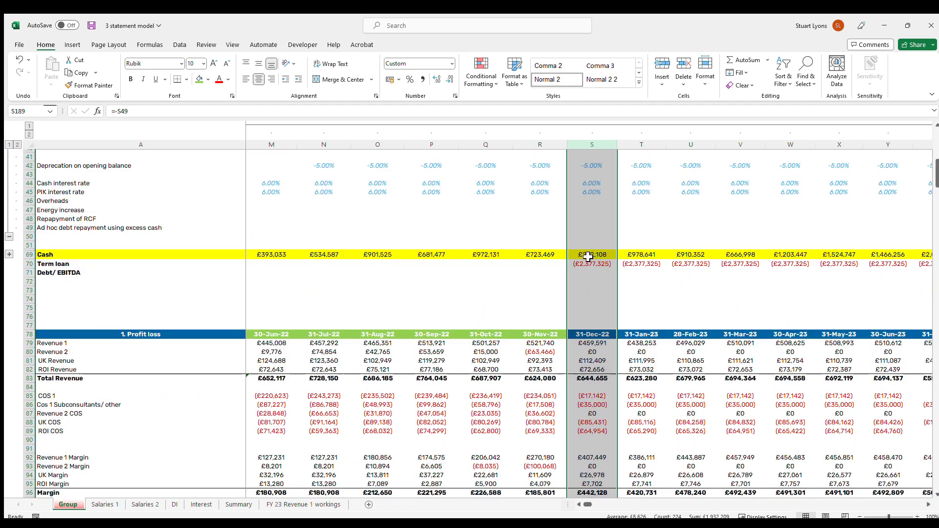
pyautogui.scroll(4, 587, 256)
pyautogui.scroll(8, 602, 272)
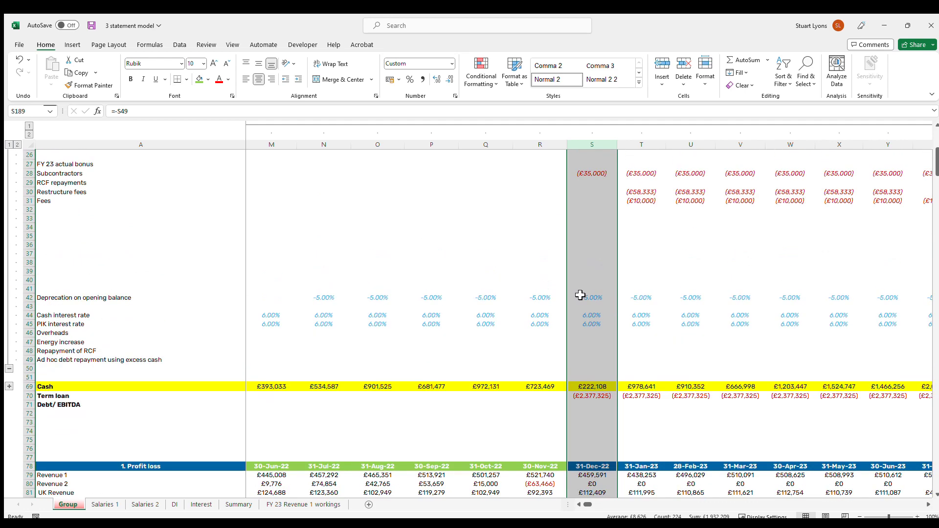
# Review the highlighted 31-Dec-22 column from the Cash row through the profit and loss to the balance sheet's trade debtors.
pyautogui.scroll(-10, 586, 286)
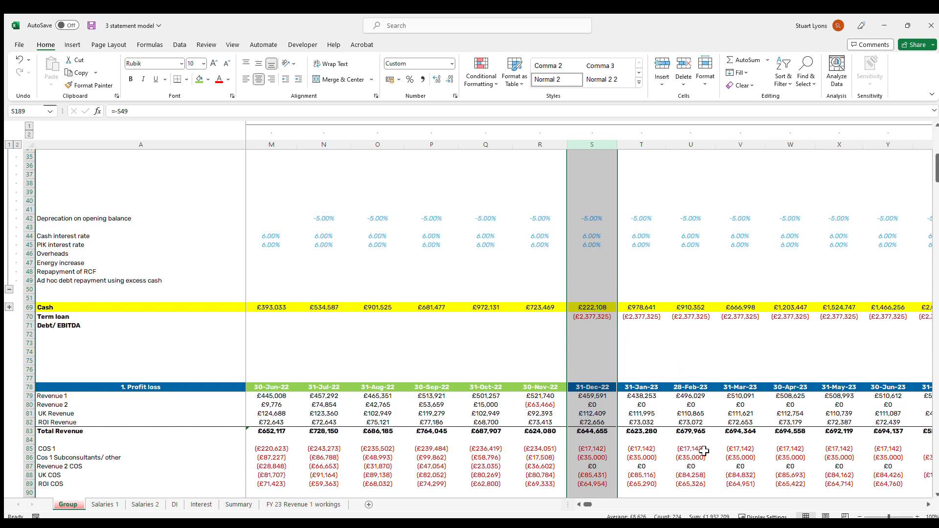
pyautogui.scroll(-1, 591, 261)
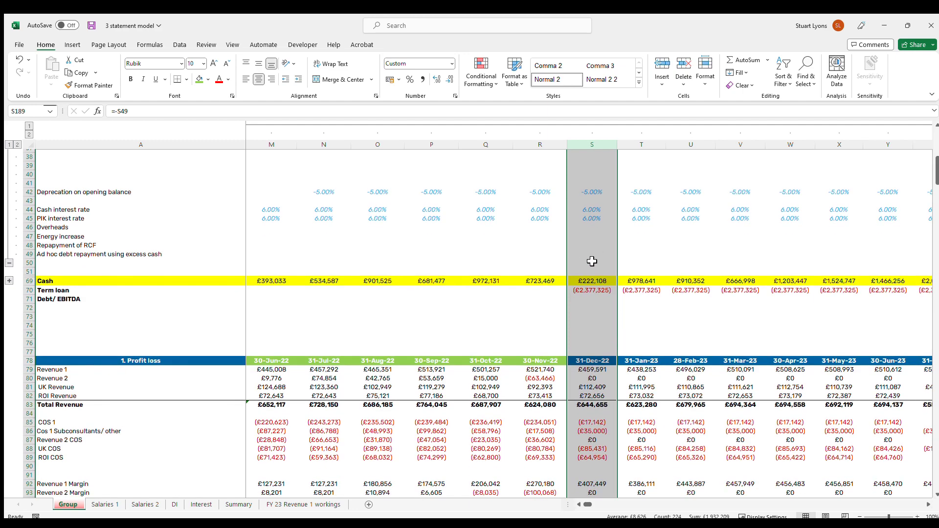
pyautogui.scroll(-11, 592, 257)
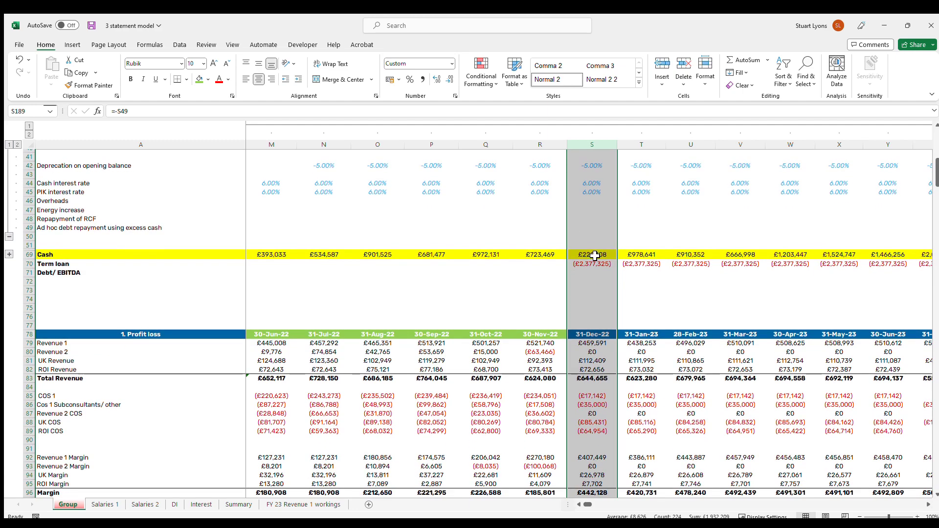
pyautogui.scroll(-10, 594, 256)
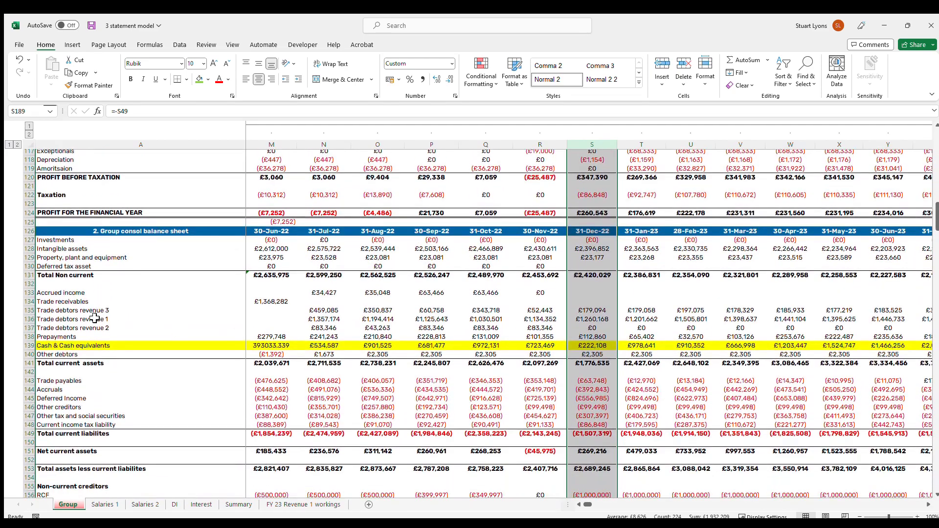
# Fill the three Trade debtors revenue rows of the group balance sheet with green.
pyautogui.moveTo(32, 310)
pyautogui.mouseDown()
pyautogui.moveTo(33, 336)
pyautogui.moveTo(32, 319)
pyautogui.moveTo(33, 328)
pyautogui.mouseUp()
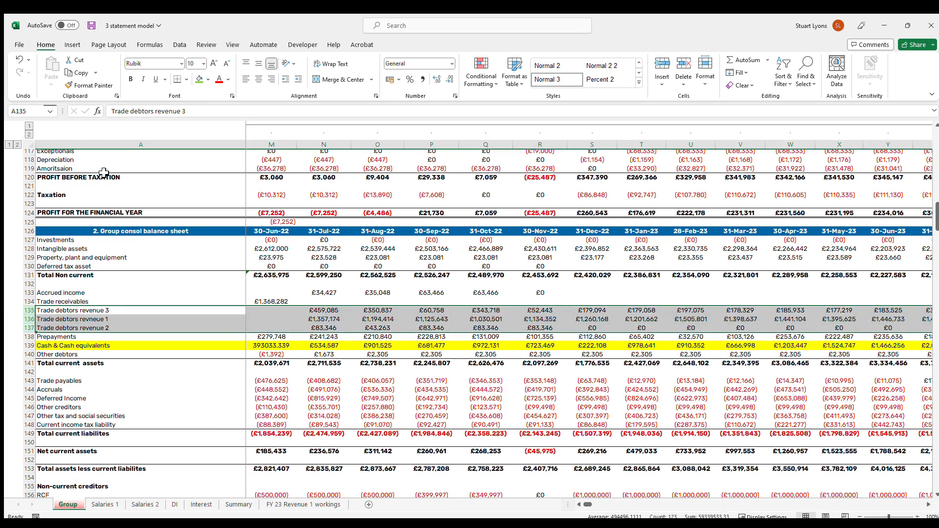
pyautogui.click(199, 79)
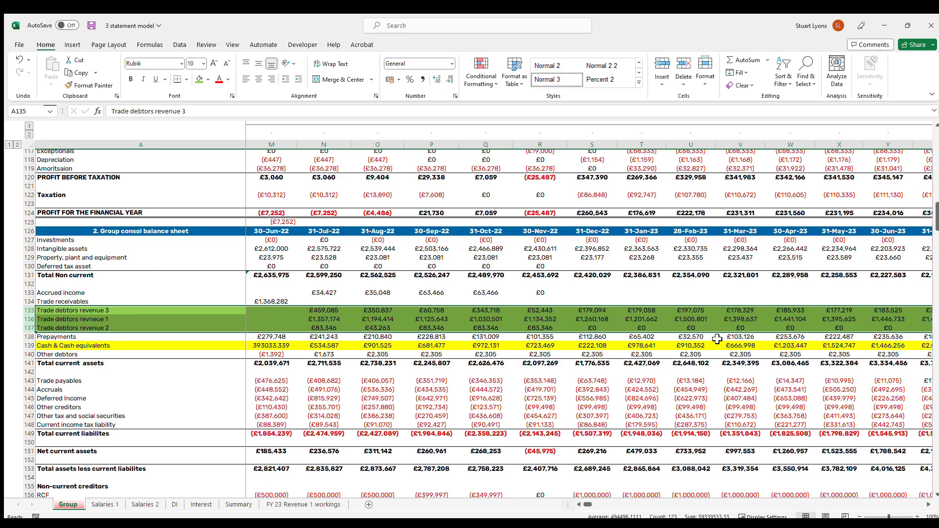
pyautogui.scroll(16, 580, 314)
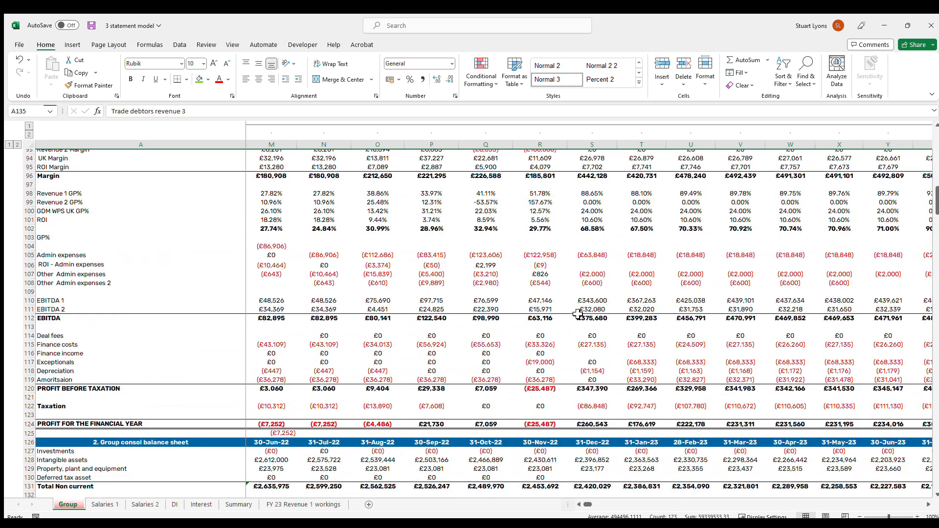
pyautogui.scroll(-17, 388, 241)
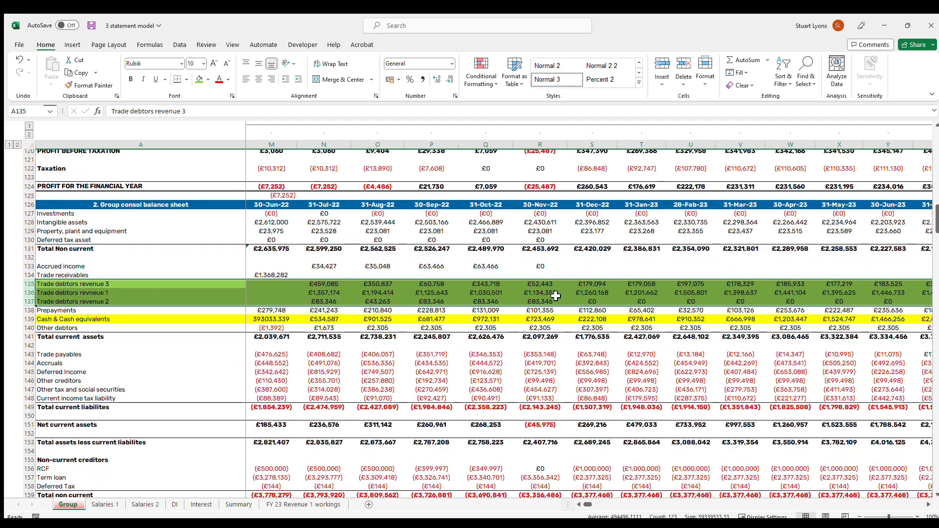
# Examine the 30-Nov-22 Trade debtors revenue 3 balance and the same month's UK Revenue in the profit and loss.
pyautogui.click(546, 283)
pyautogui.click(546, 282)
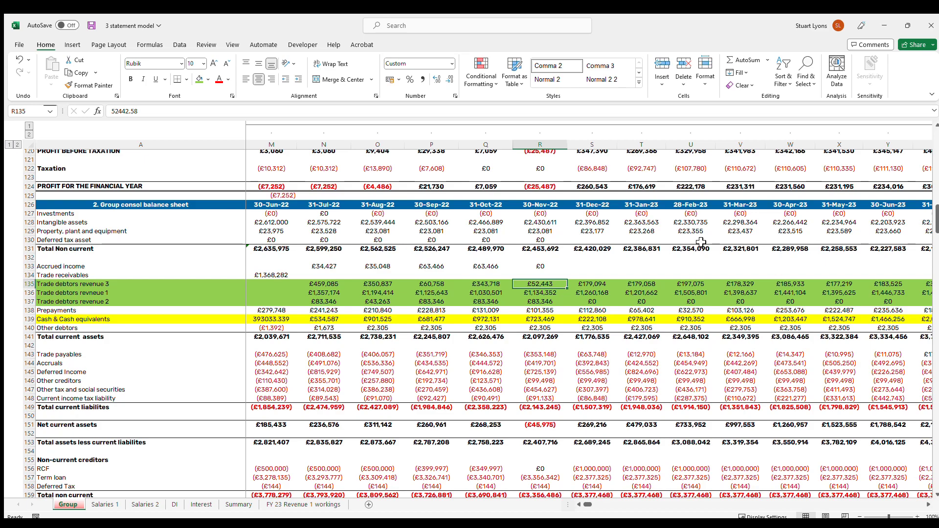
pyautogui.scroll(12, 521, 292)
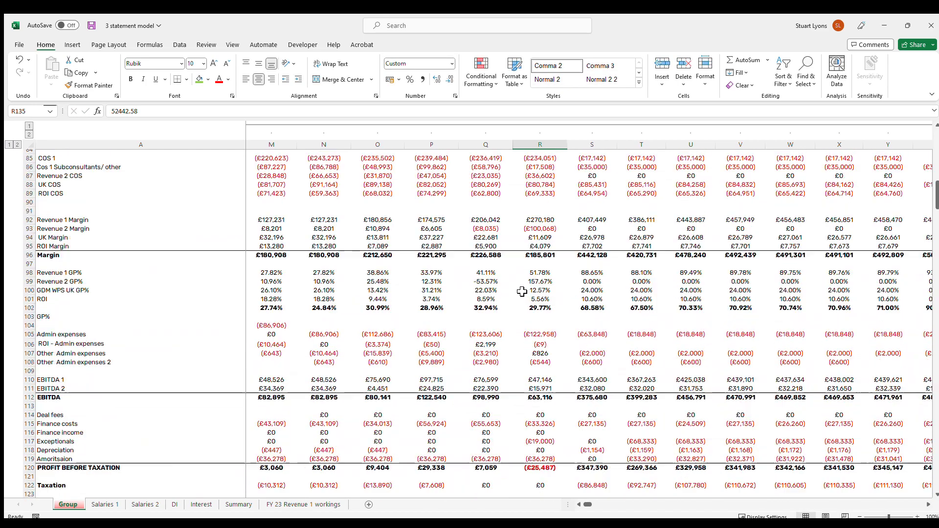
pyautogui.scroll(5, 522, 292)
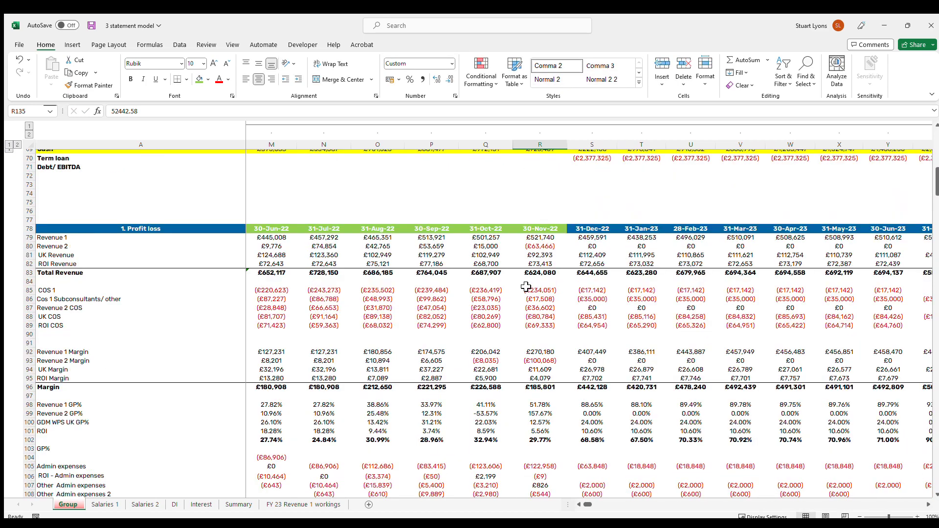
pyautogui.doubleClick(543, 255)
pyautogui.press('Escape')
pyautogui.scroll(7, 551, 255)
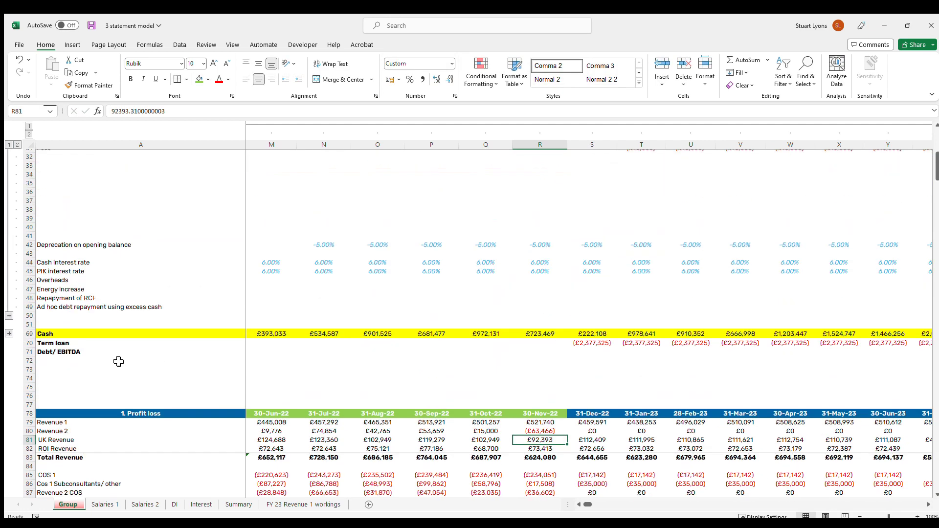
# Expand the grouped assumption rows above Cash and rename the MEP Debtor days label as "Debtors days 1".
pyautogui.click(10, 333)
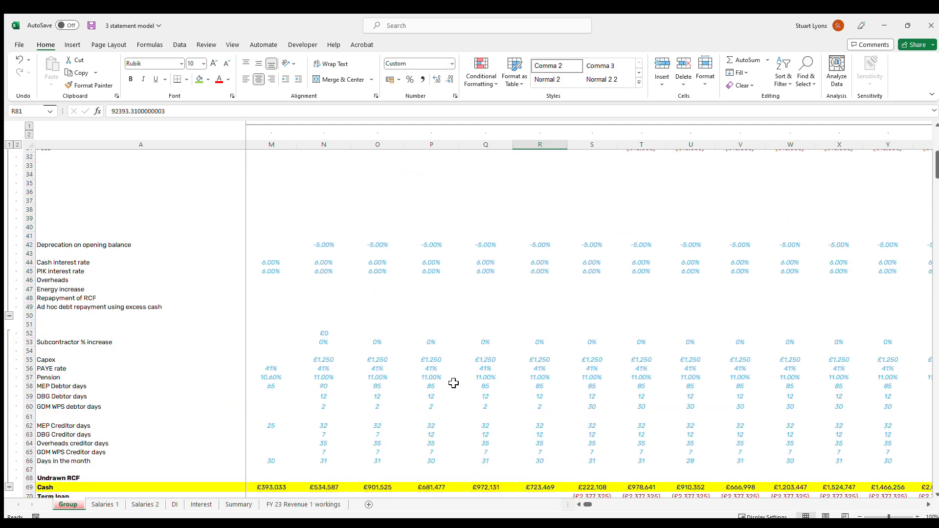
pyautogui.scroll(-6, 486, 360)
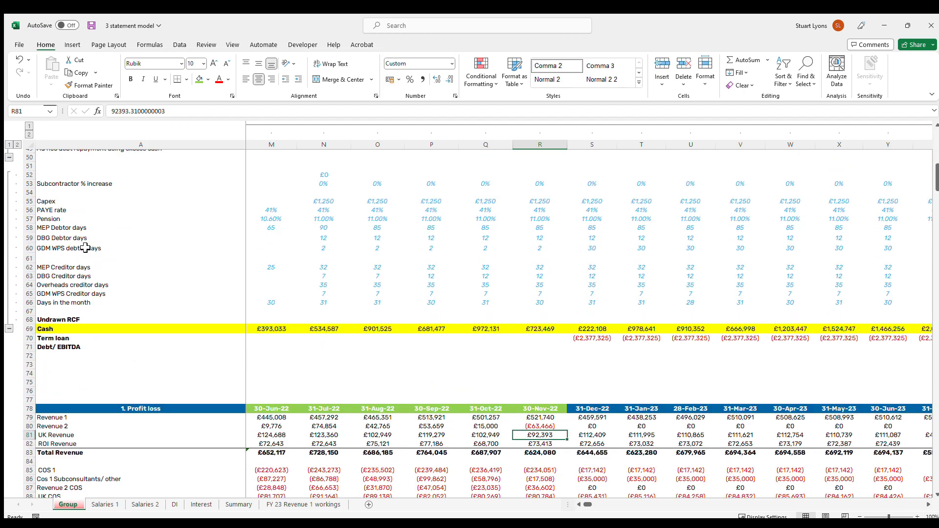
pyautogui.scroll(-9, 218, 354)
pyautogui.scroll(5, 130, 275)
pyautogui.scroll(2, 92, 210)
pyautogui.click(86, 179)
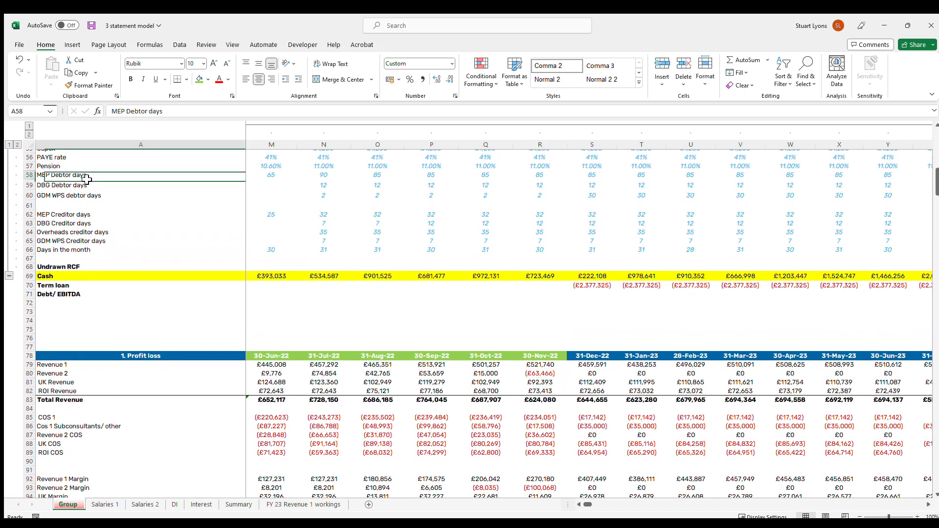
pyautogui.write('Debtors')
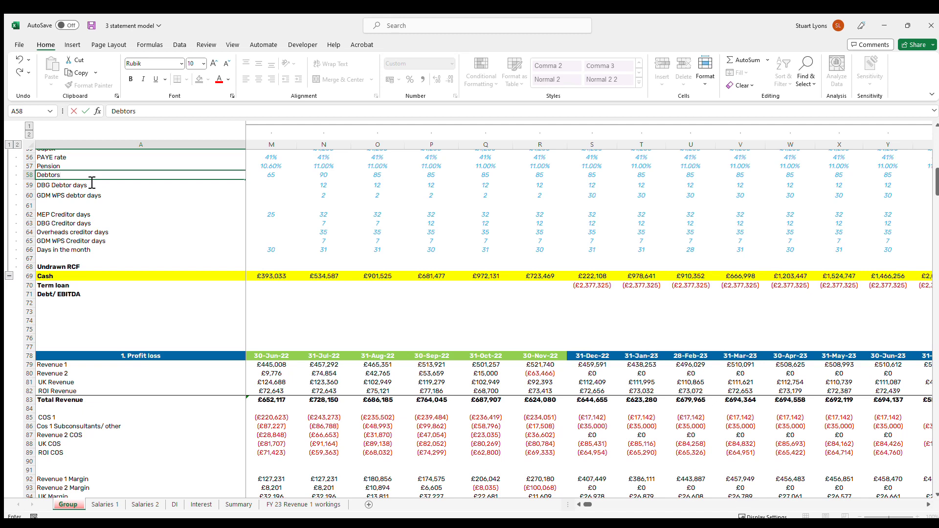
pyautogui.write(' days 1')
pyautogui.press('Return')
# Copy the Debtors days 1 label over the DBG and GDM WPS debtor days labels below it.
pyautogui.press('Up')
pyautogui.hotkey('ctrl', 'c')
pyautogui.press('Down')
pyautogui.hotkey('ctrl', 'v')
pyautogui.press('Down')
pyautogui.hotkey('ctrl', 'v')
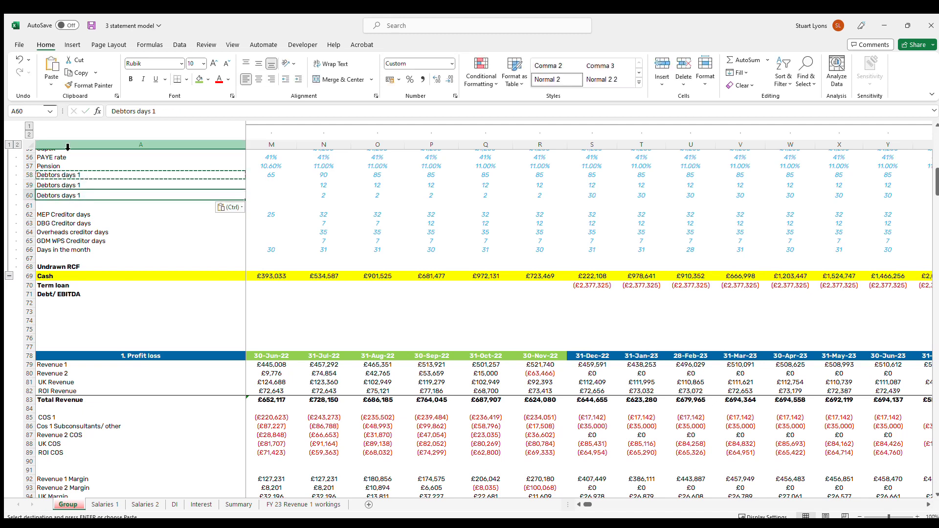
# Renumber the two copied labels as "Debtors days 2" and "Debtors days 3".
pyautogui.click(136, 184)
pyautogui.click(184, 111)
pyautogui.press('BackSpace')
pyautogui.write('2')
pyautogui.press('Return')
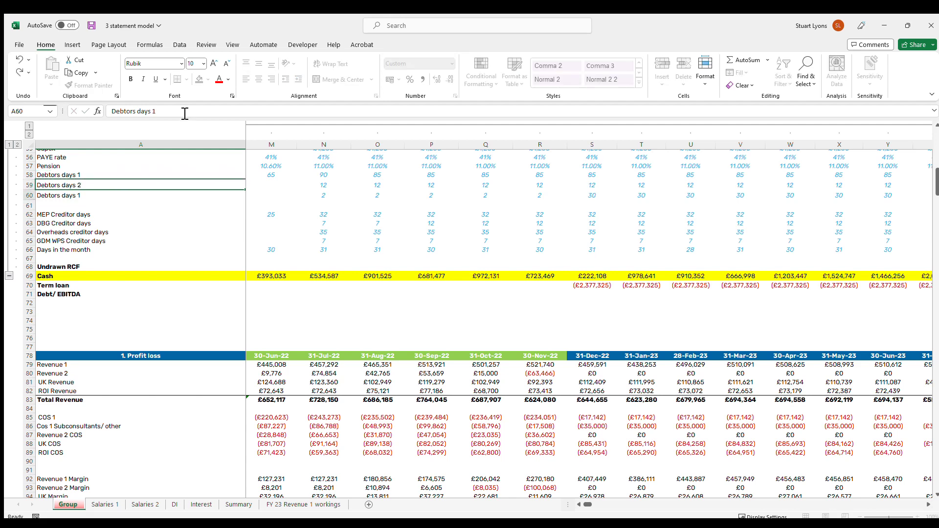
pyautogui.click(185, 113)
pyautogui.press('BackSpace')
pyautogui.write('3')
pyautogui.press('Return')
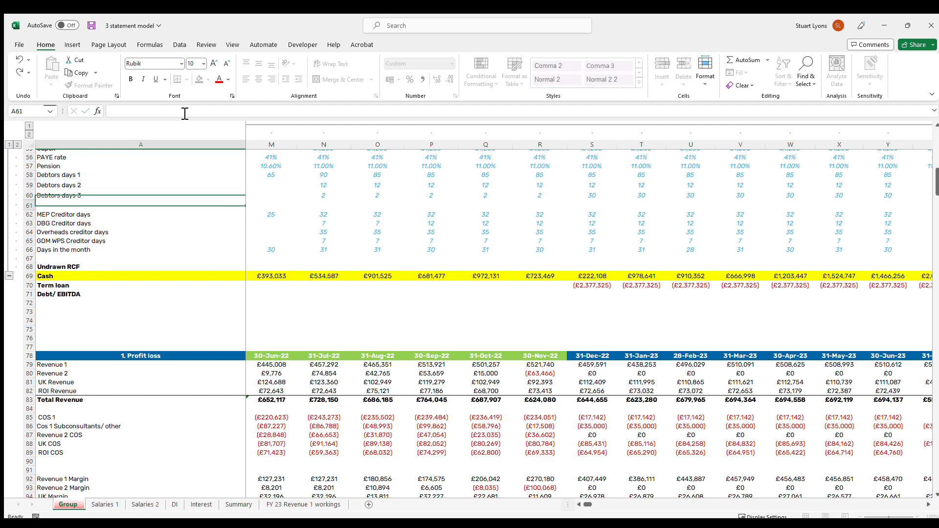
# Highlight the creditor days rows and the three Debtors days rows, and locate the matching trade debtors in the balance sheet.
pyautogui.press('Up')
pyautogui.press('Up')
pyautogui.press('Up')
pyautogui.hotkey('shift', 'Down')
pyautogui.hotkey('shift', 'Down')
pyautogui.hotkey('shift', 'Down')
pyautogui.press('Up')
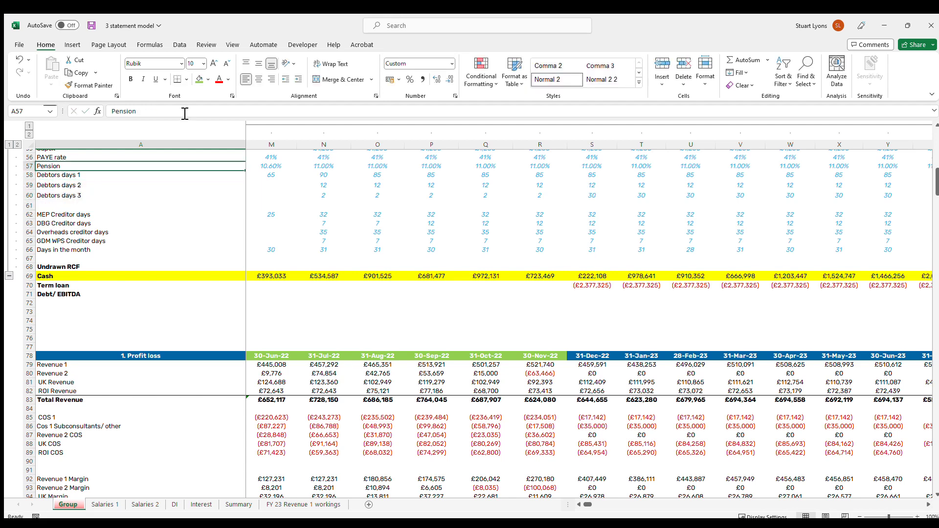
pyautogui.moveTo(30, 214); pyautogui.dragTo(30, 258)
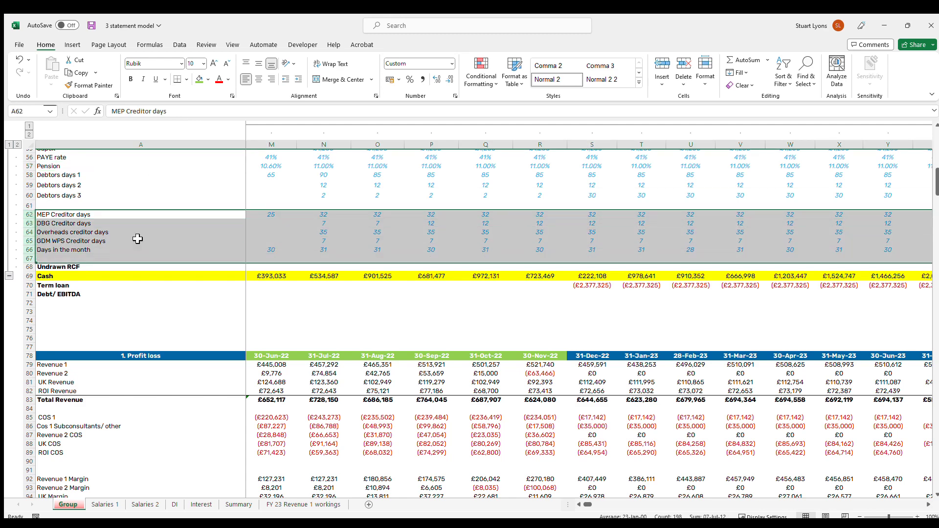
pyautogui.click(450, 179)
pyautogui.moveTo(30, 175); pyautogui.dragTo(29, 195)
pyautogui.scroll(-2, 487, 224)
pyautogui.scroll(-17, 488, 224)
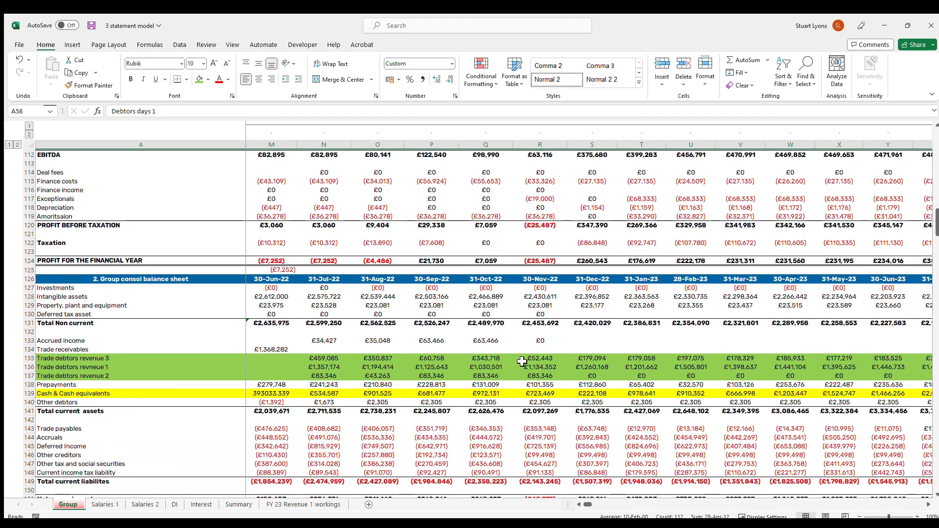
# Compare the 31-Oct-22 and 30-Nov-22 Trade debtors revenue 1 balances and inspect the November formula.
pyautogui.click(494, 360)
pyautogui.click(526, 367)
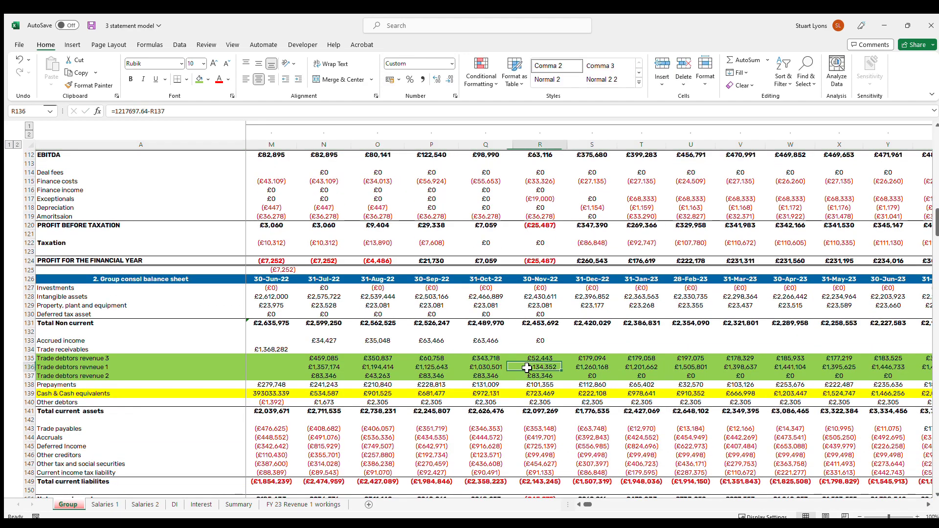
pyautogui.click(479, 369)
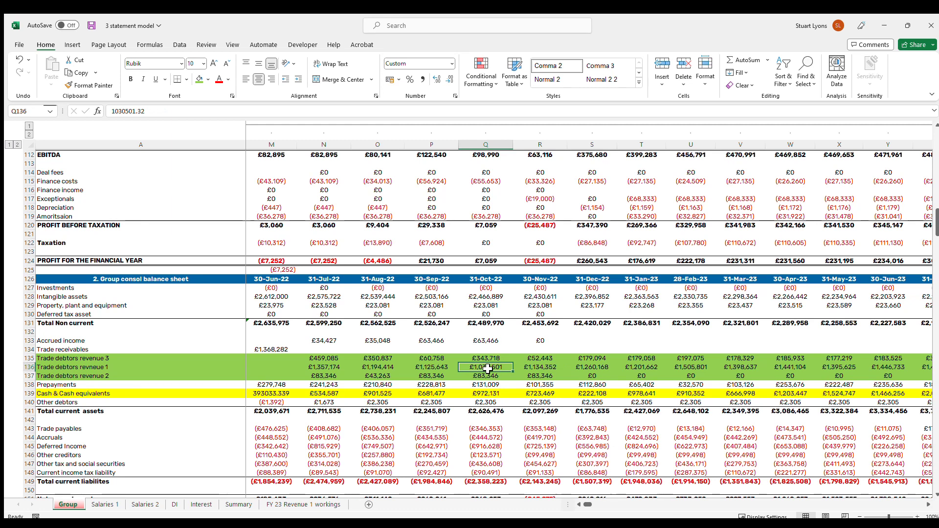
pyautogui.press('Right')
pyautogui.press('Right')
pyautogui.press('Left')
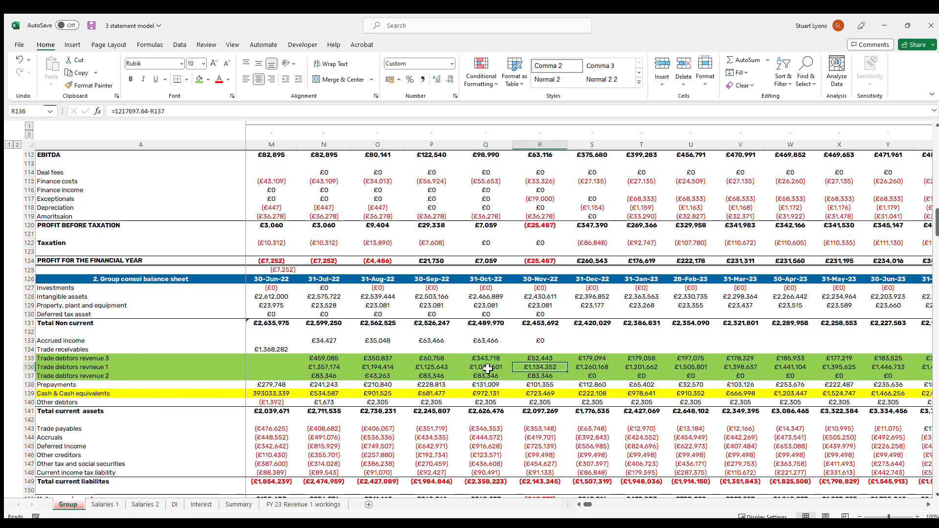
pyautogui.press('F2')
pyautogui.press('Escape')
# Clear the MEP, DBG, Overheads and GDM WPS creditor days labels in the assumptions.
pyautogui.scroll(17, 564, 291)
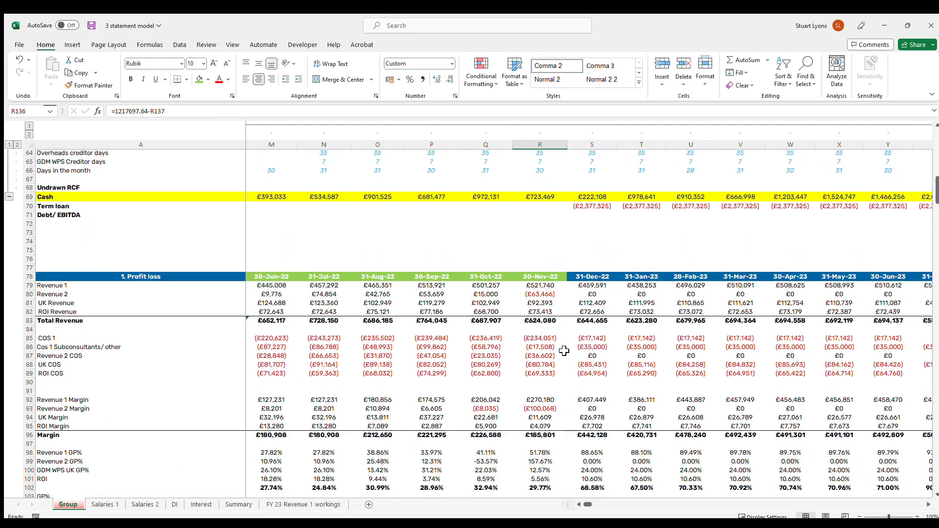
pyautogui.scroll(8, 564, 351)
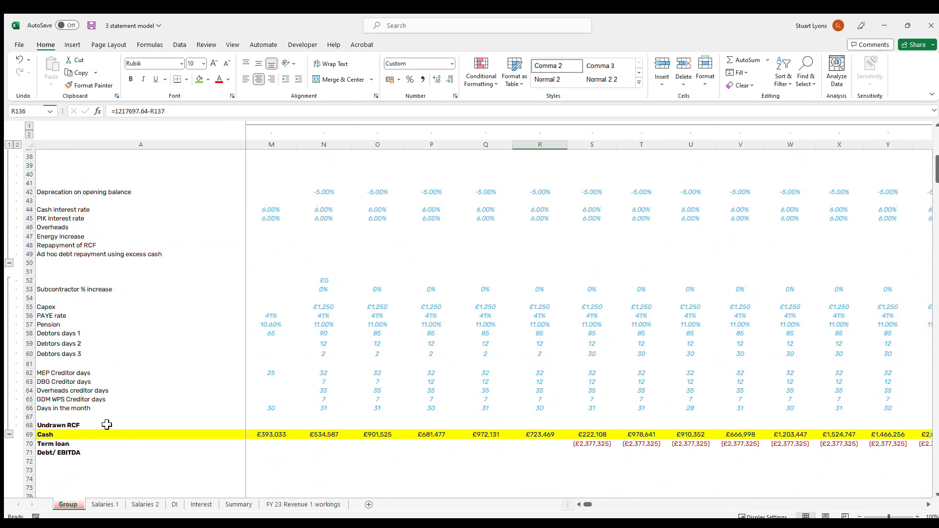
pyautogui.moveTo(67, 376); pyautogui.dragTo(74, 398)
pyautogui.press('Delete')
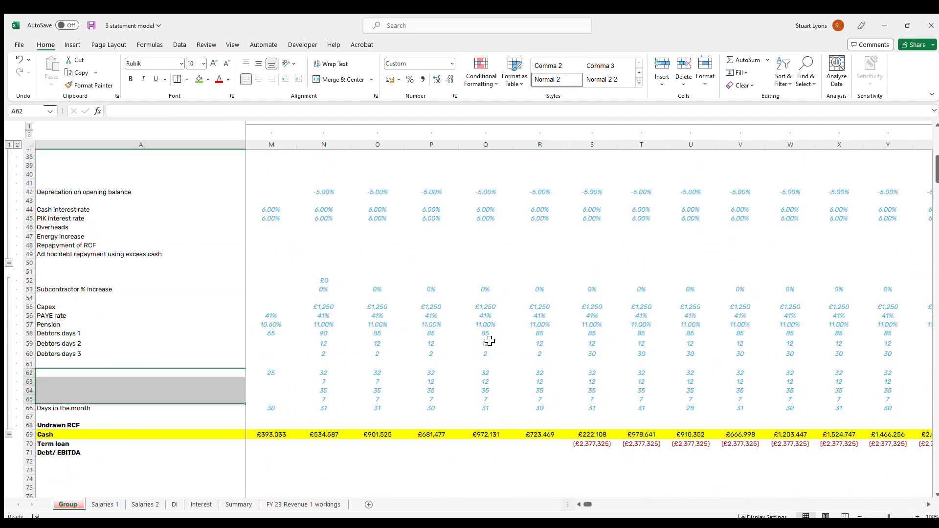
# Trace 31-Oct-22 Revenue 1 against that month's Cash and debtor days assumptions, focusing on Debtors days 1.
pyautogui.click(487, 334)
pyautogui.scroll(-8, 487, 334)
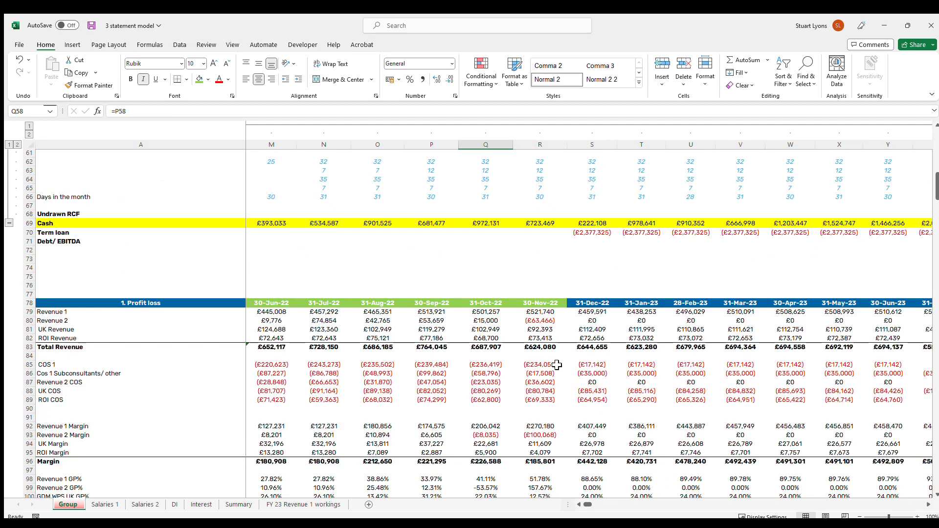
pyautogui.click(489, 312)
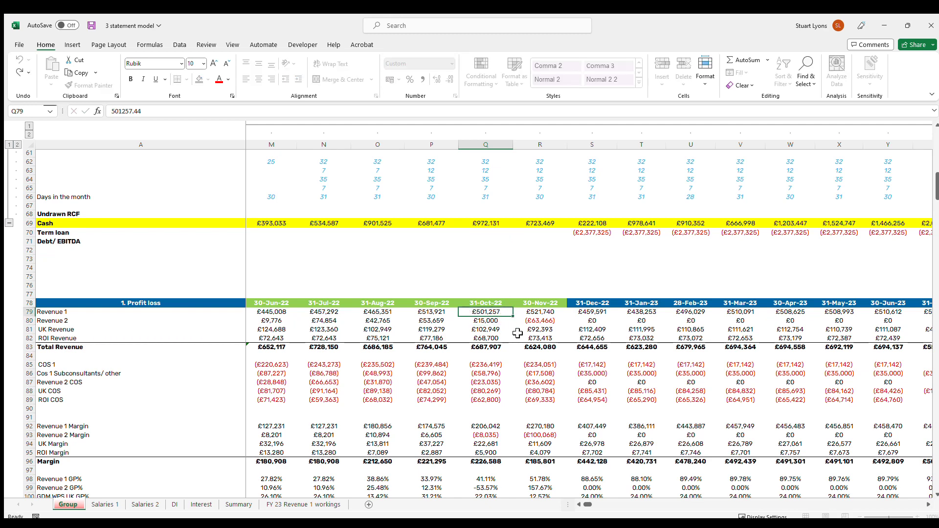
pyautogui.scroll(1, 514, 351)
pyautogui.click(484, 248)
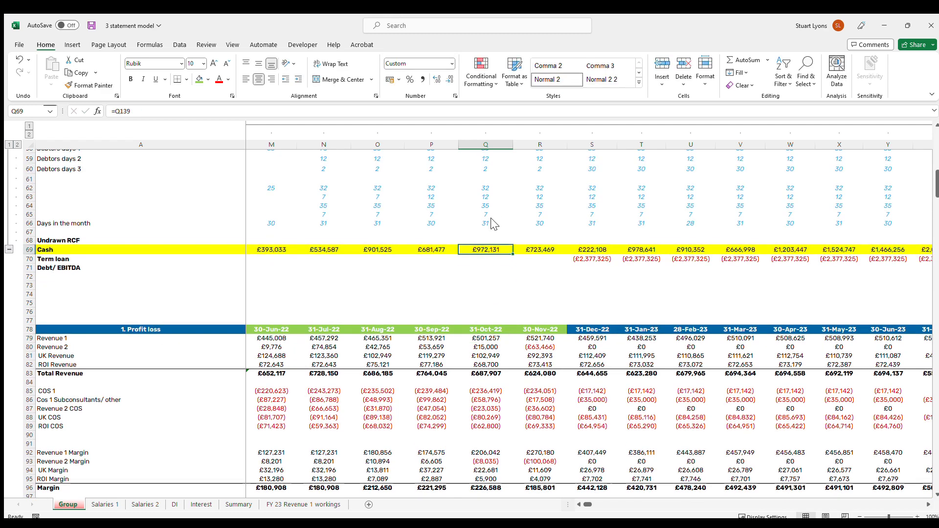
pyautogui.click(481, 337)
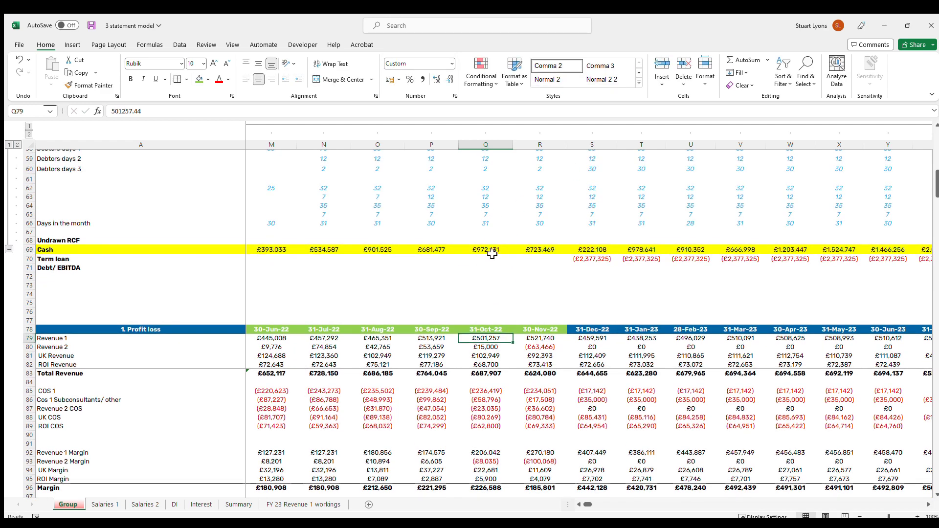
pyautogui.click(489, 198)
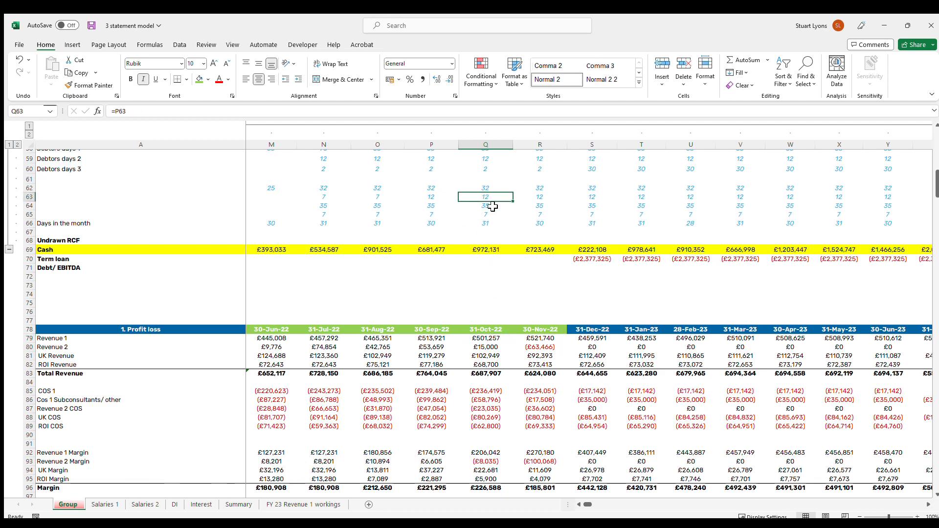
pyautogui.scroll(1, 489, 198)
pyautogui.click(493, 188)
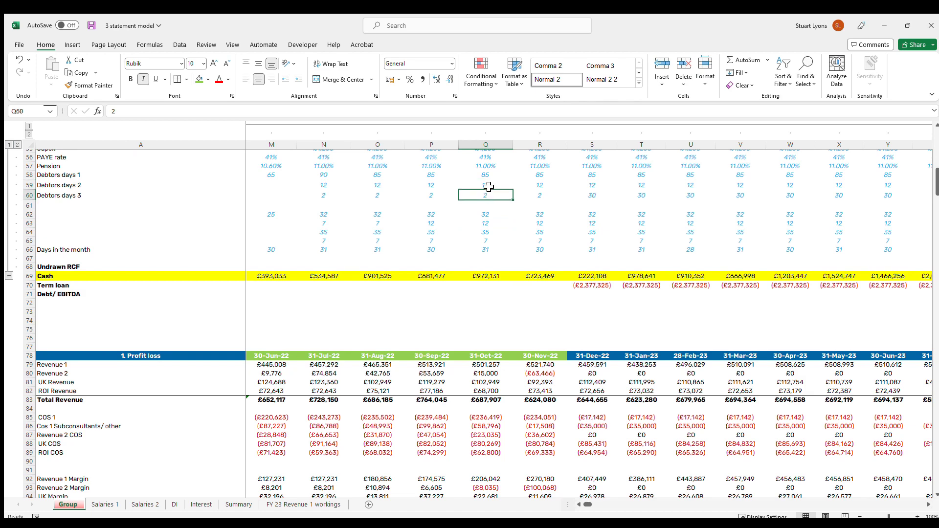
pyautogui.click(485, 175)
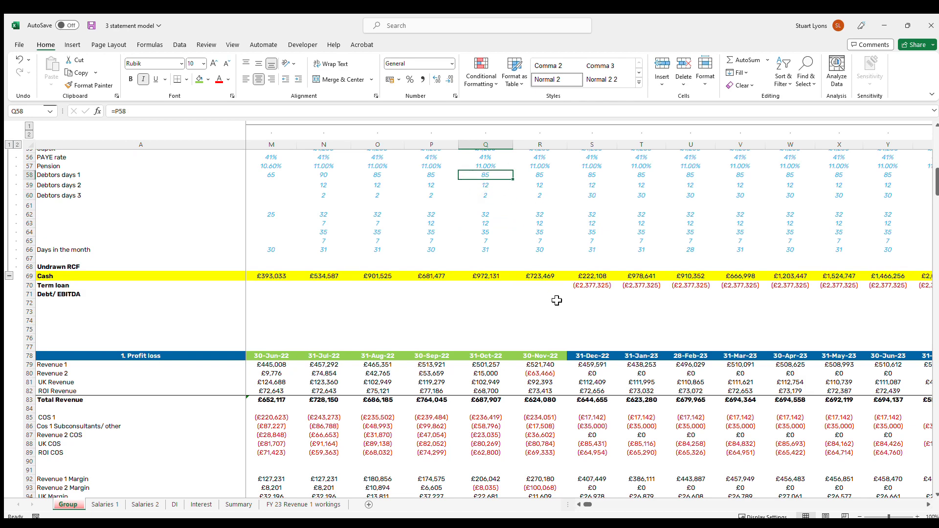
pyautogui.click(503, 366)
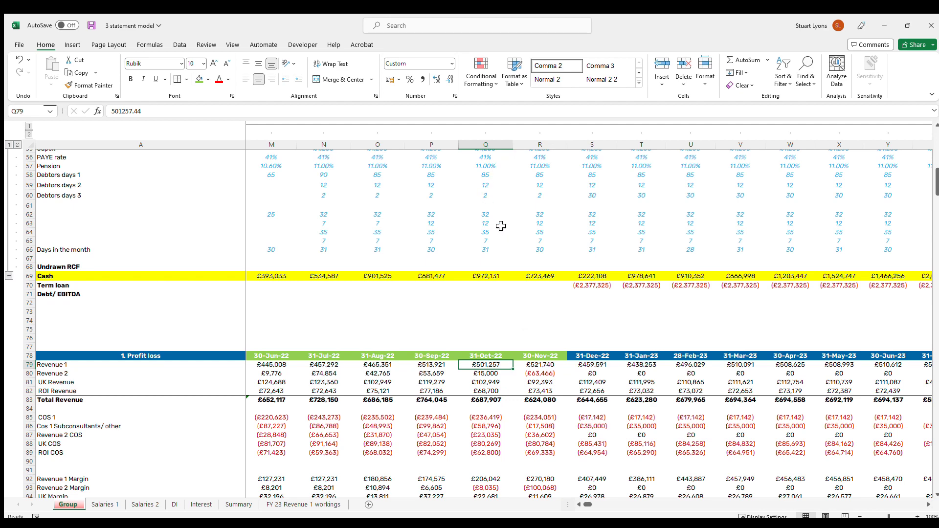
# Highlight October's Debtors days 2 and 3, and review how they relate to the green trade debtors and the profit and loss.
pyautogui.moveTo(486, 185); pyautogui.dragTo(493, 192)
pyautogui.scroll(-1, 546, 263)
pyautogui.scroll(-19, 547, 263)
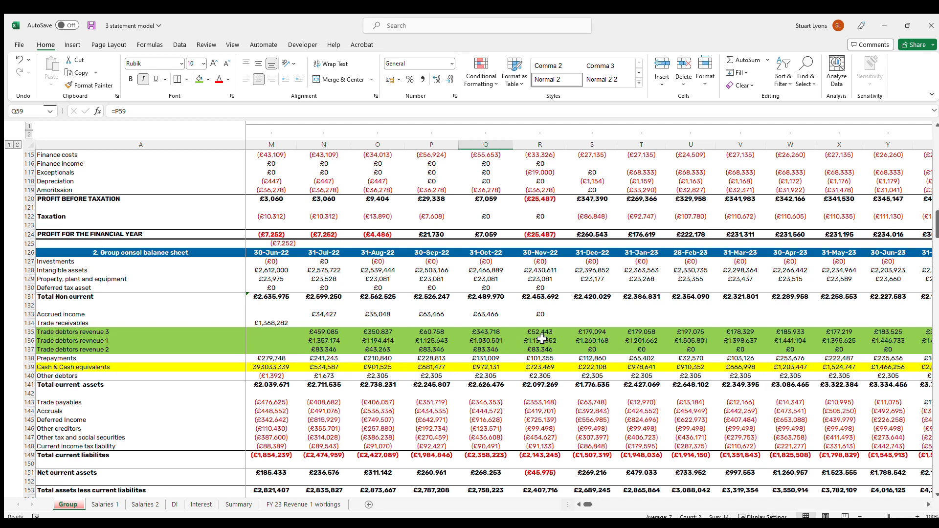
pyautogui.scroll(2, 542, 339)
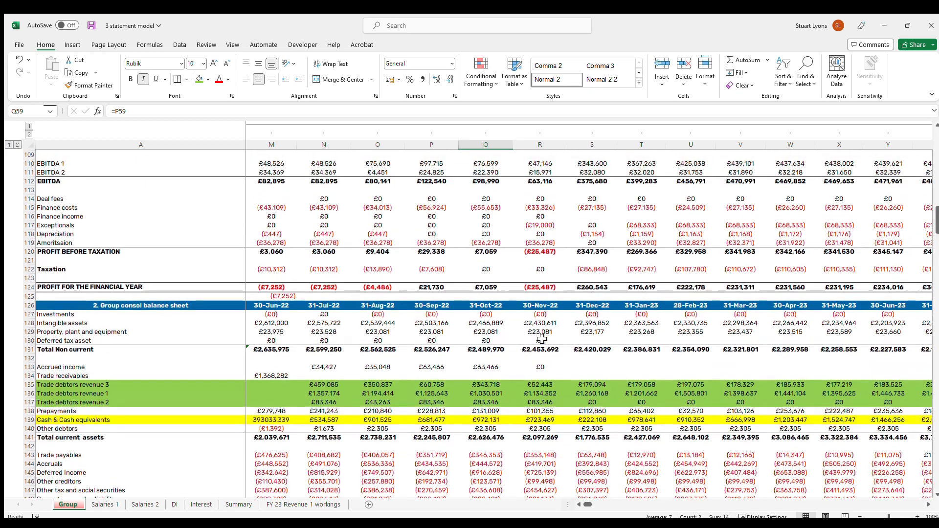
pyautogui.scroll(4, 590, 320)
pyautogui.scroll(8, 590, 319)
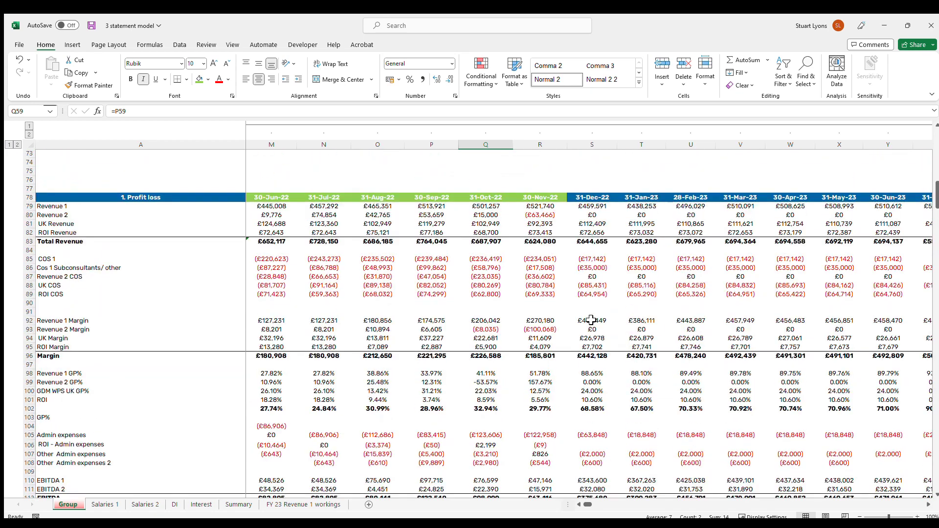
pyautogui.scroll(-3, 591, 320)
pyautogui.scroll(6, 590, 320)
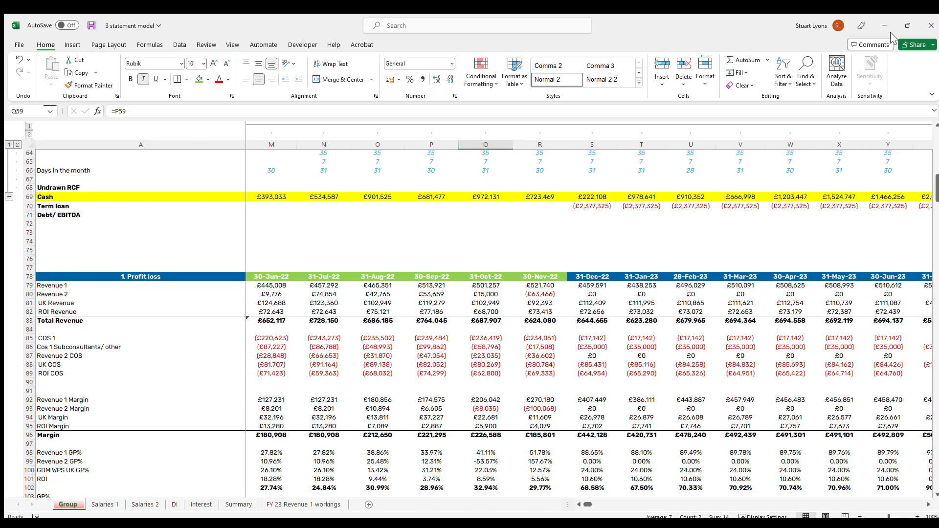